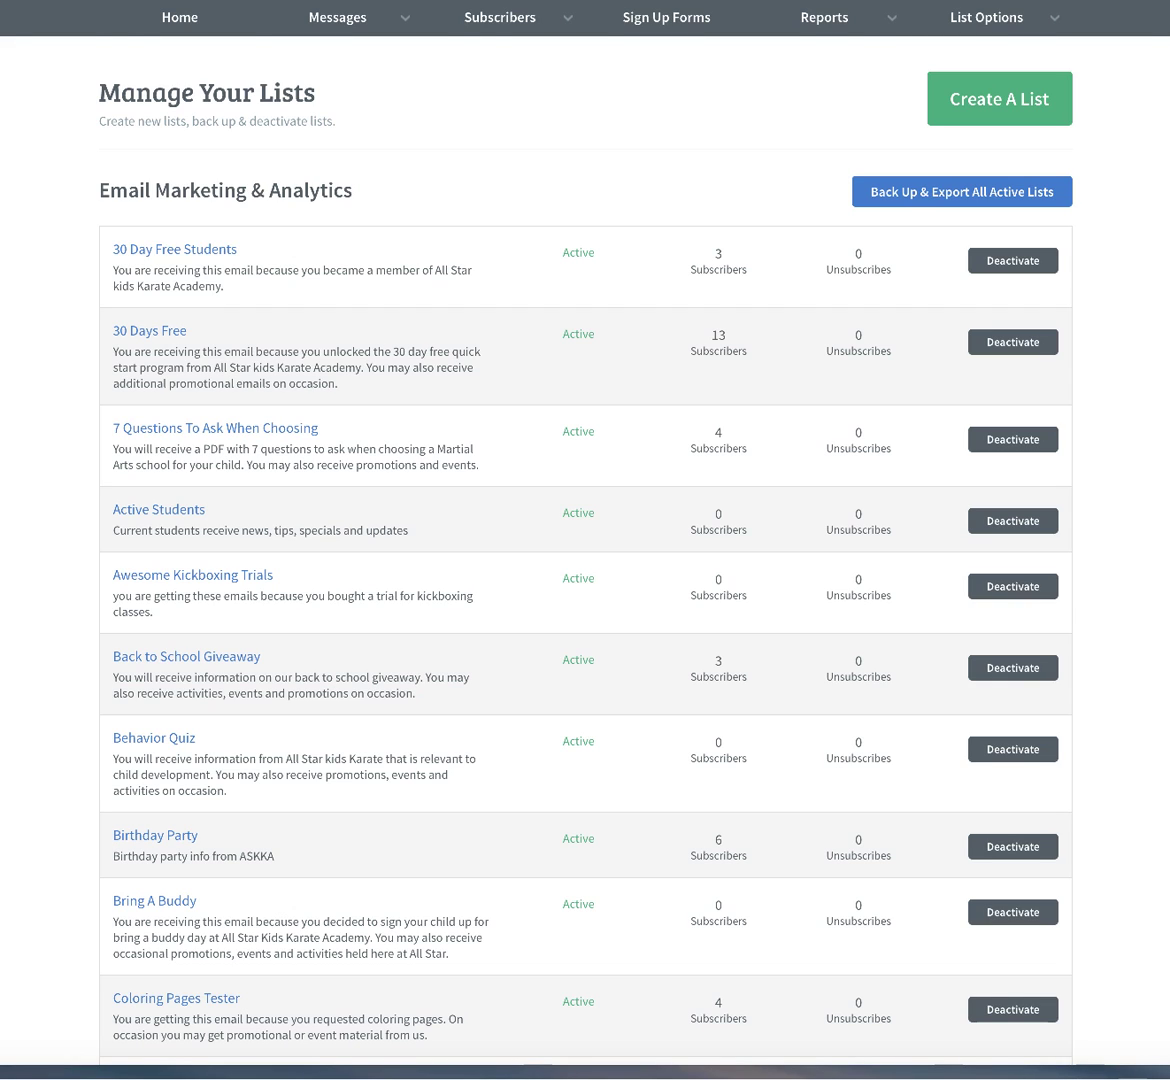
Step: Start a new AWeber list and accept the company and sender details
scroll(585, 86, "down", 1)
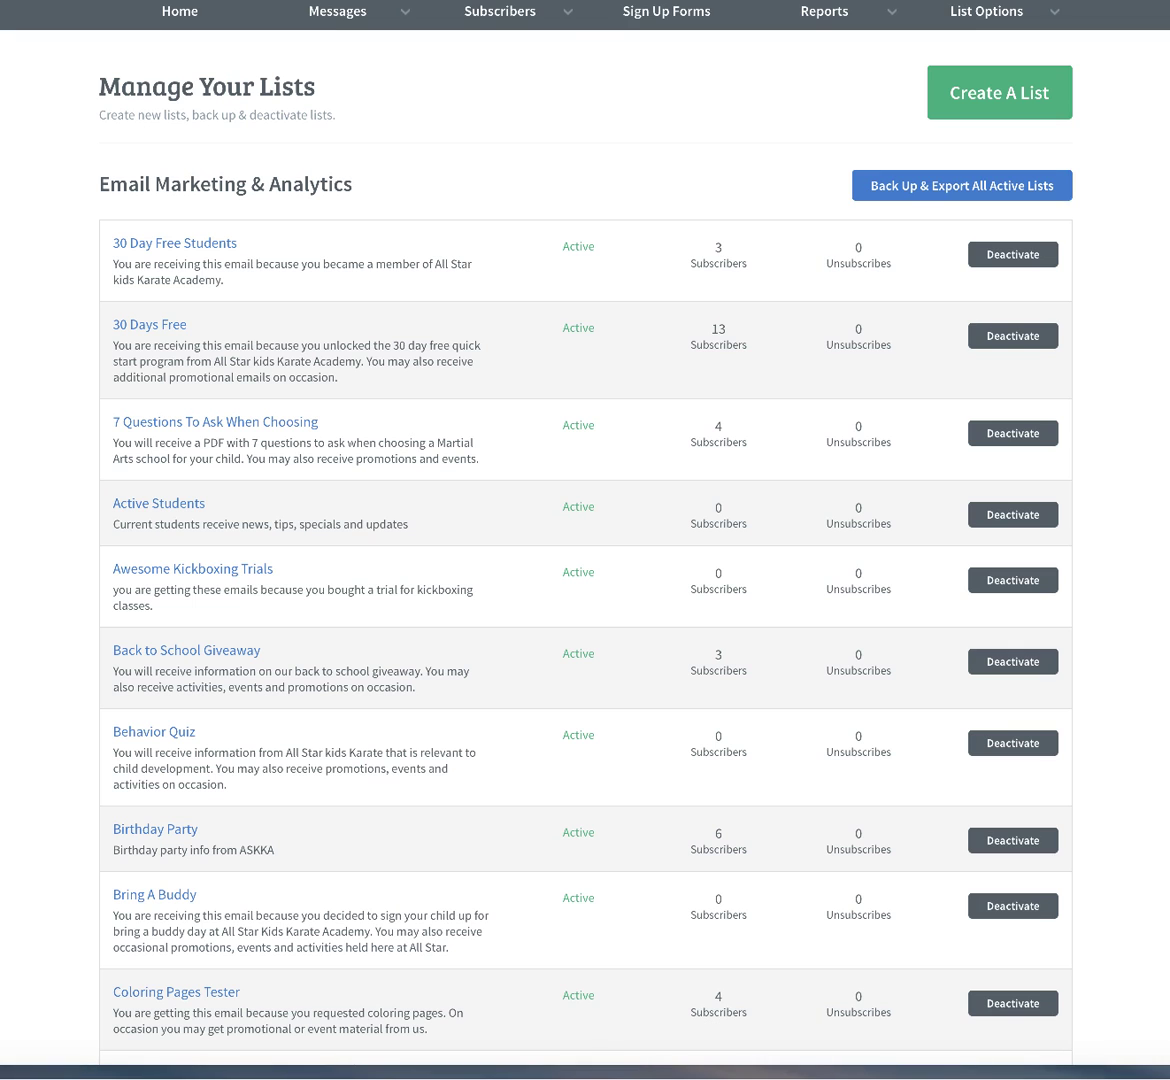
scroll(803, 22, "up", 1)
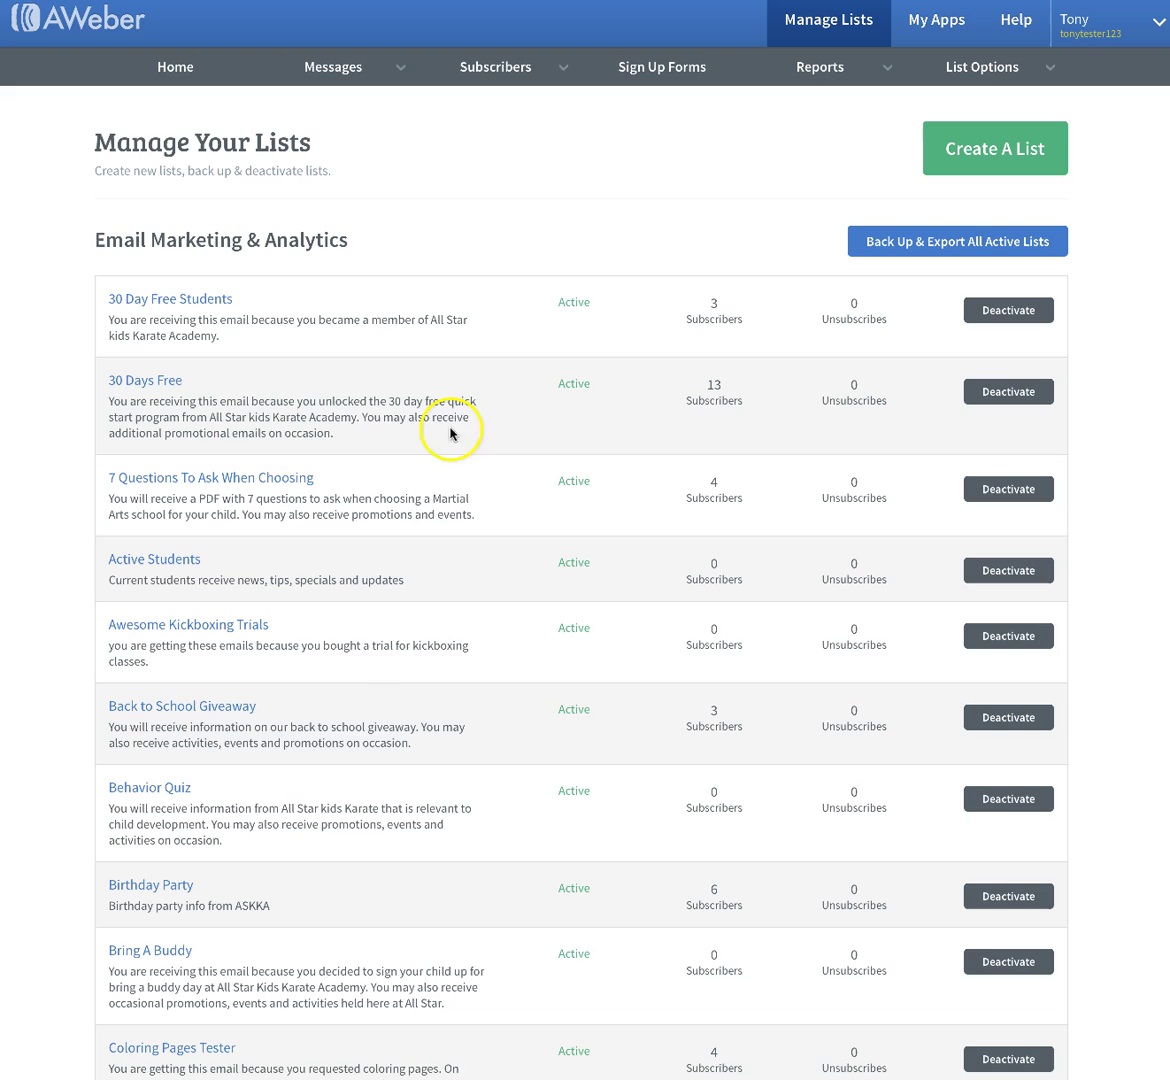
scroll(339, 600, "down", 2)
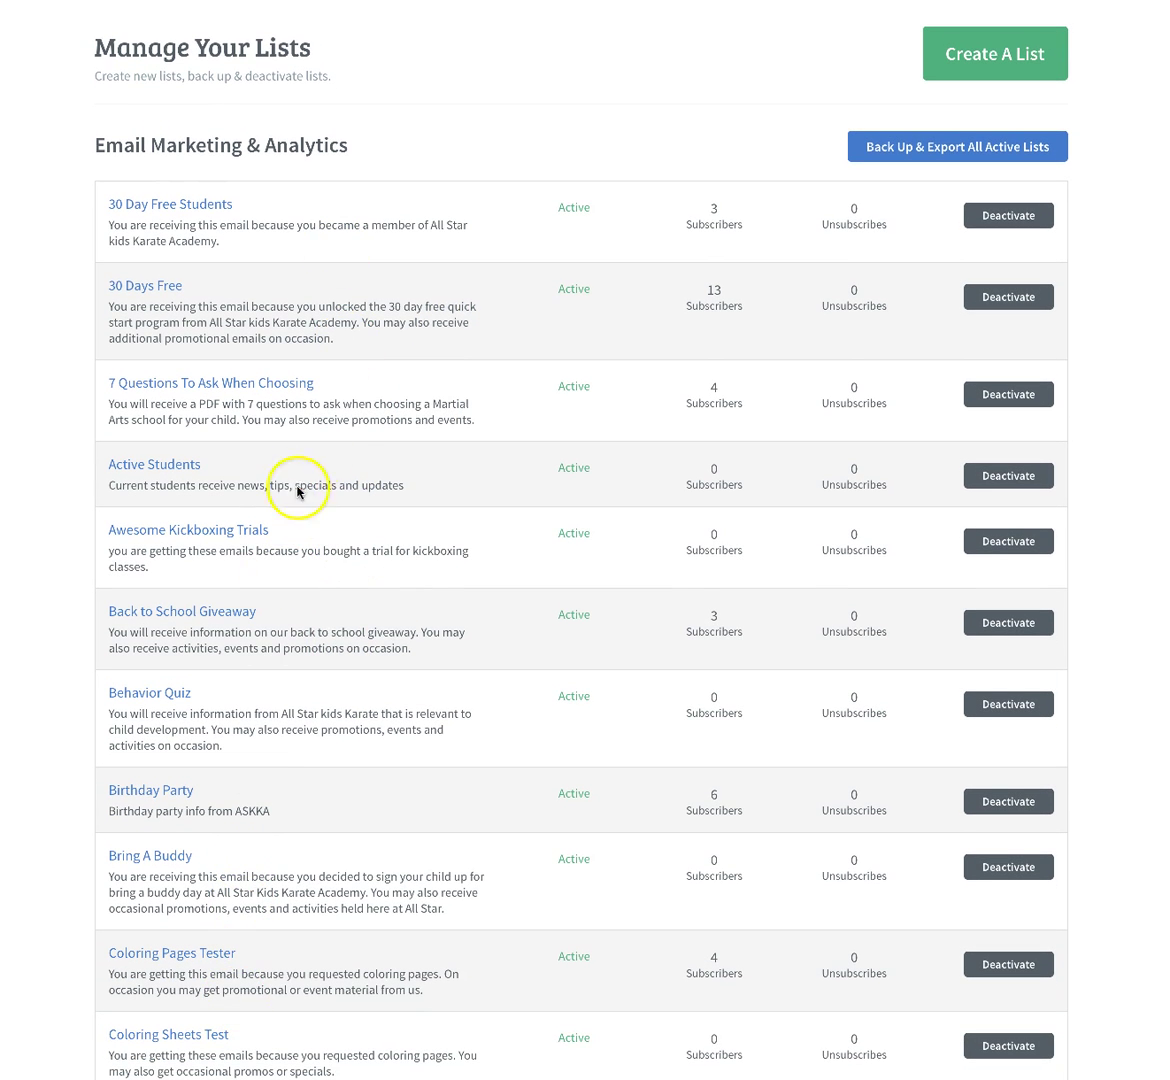
scroll(320, 450, "up", 2)
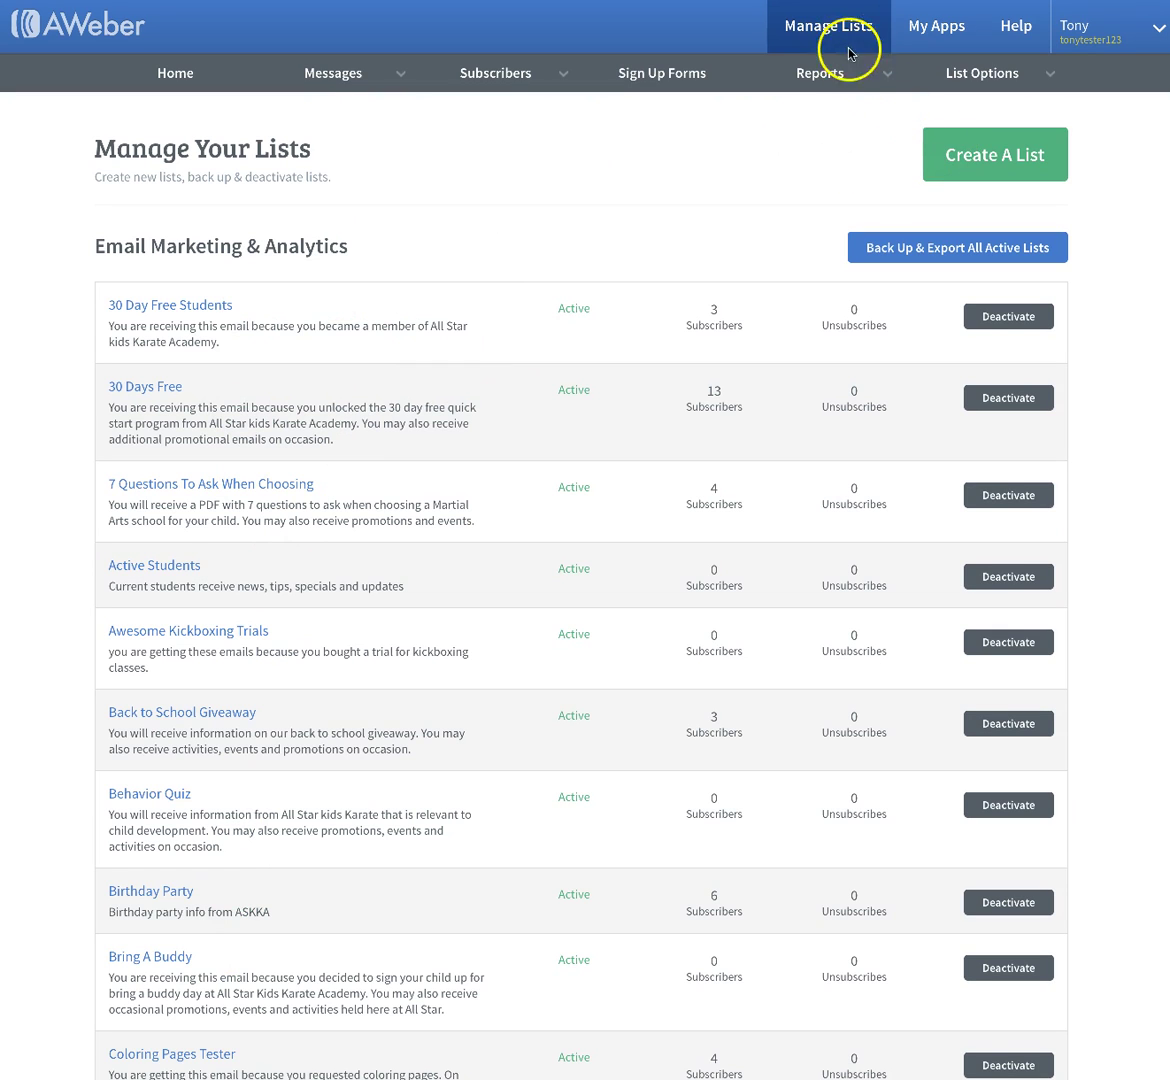
left_click(988, 157)
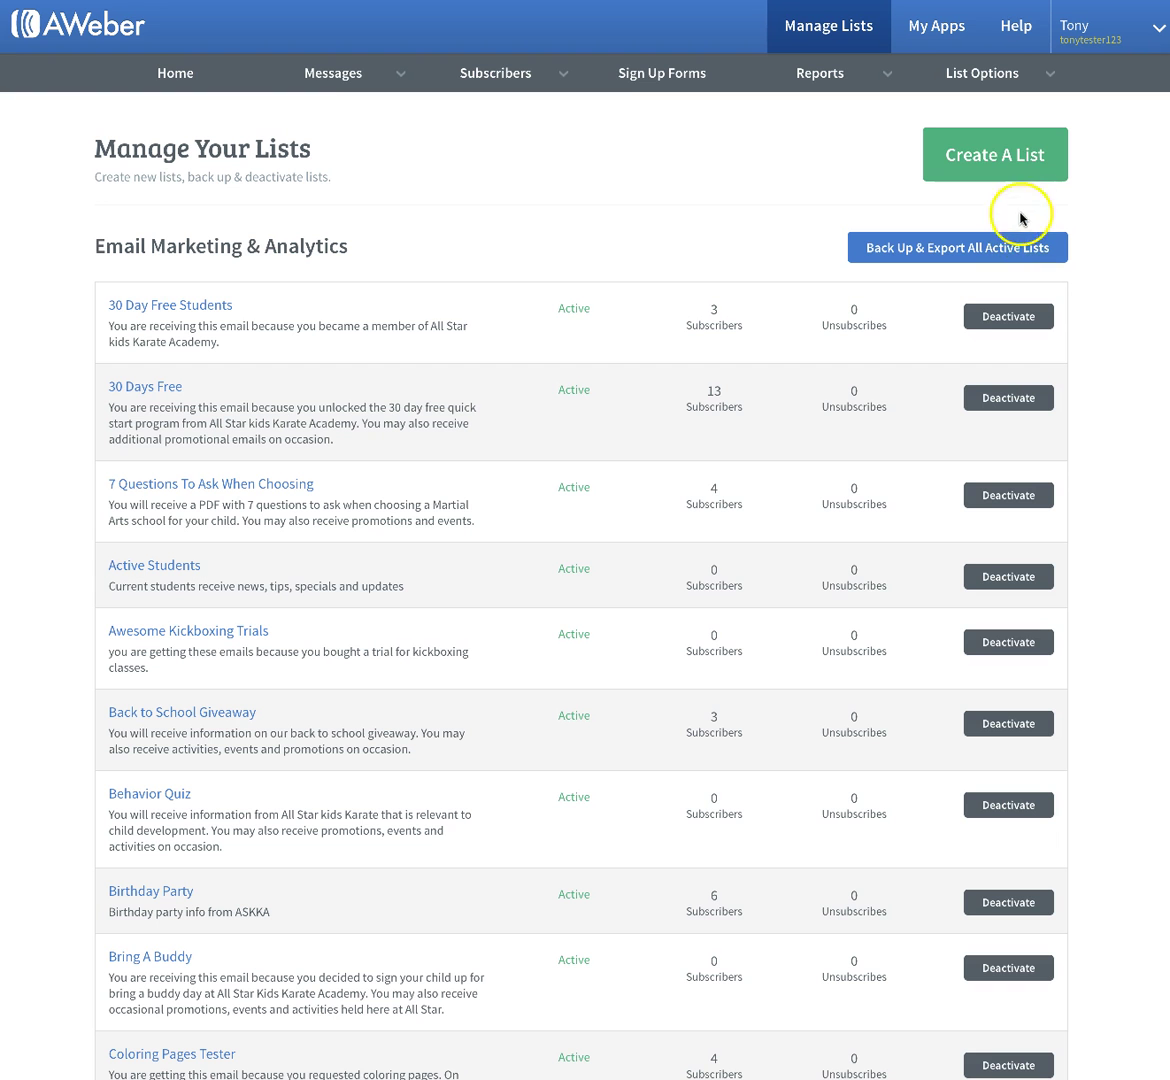
left_click(945, 162)
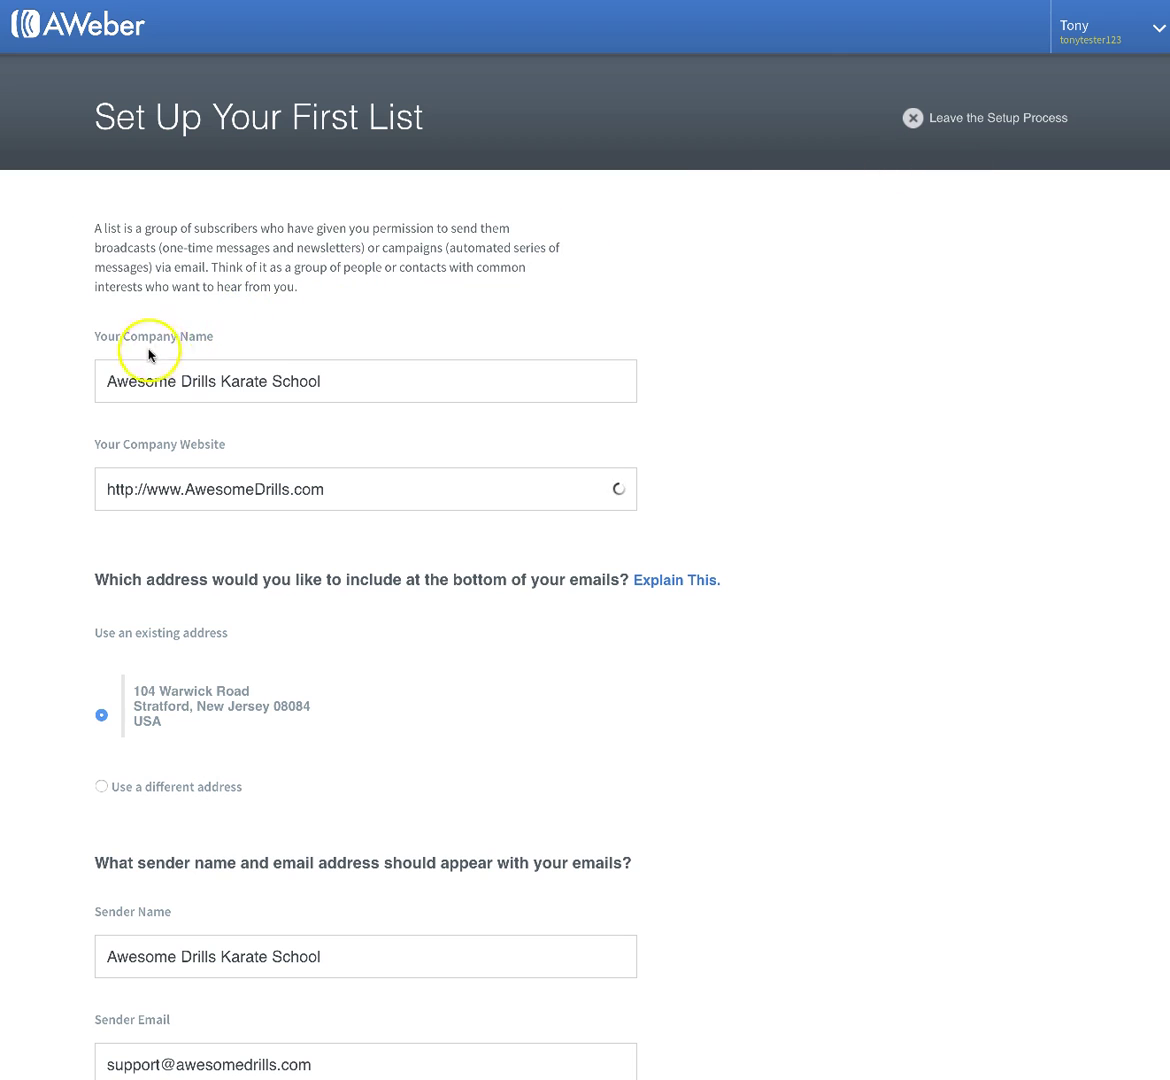
scroll(271, 502, "down", 1)
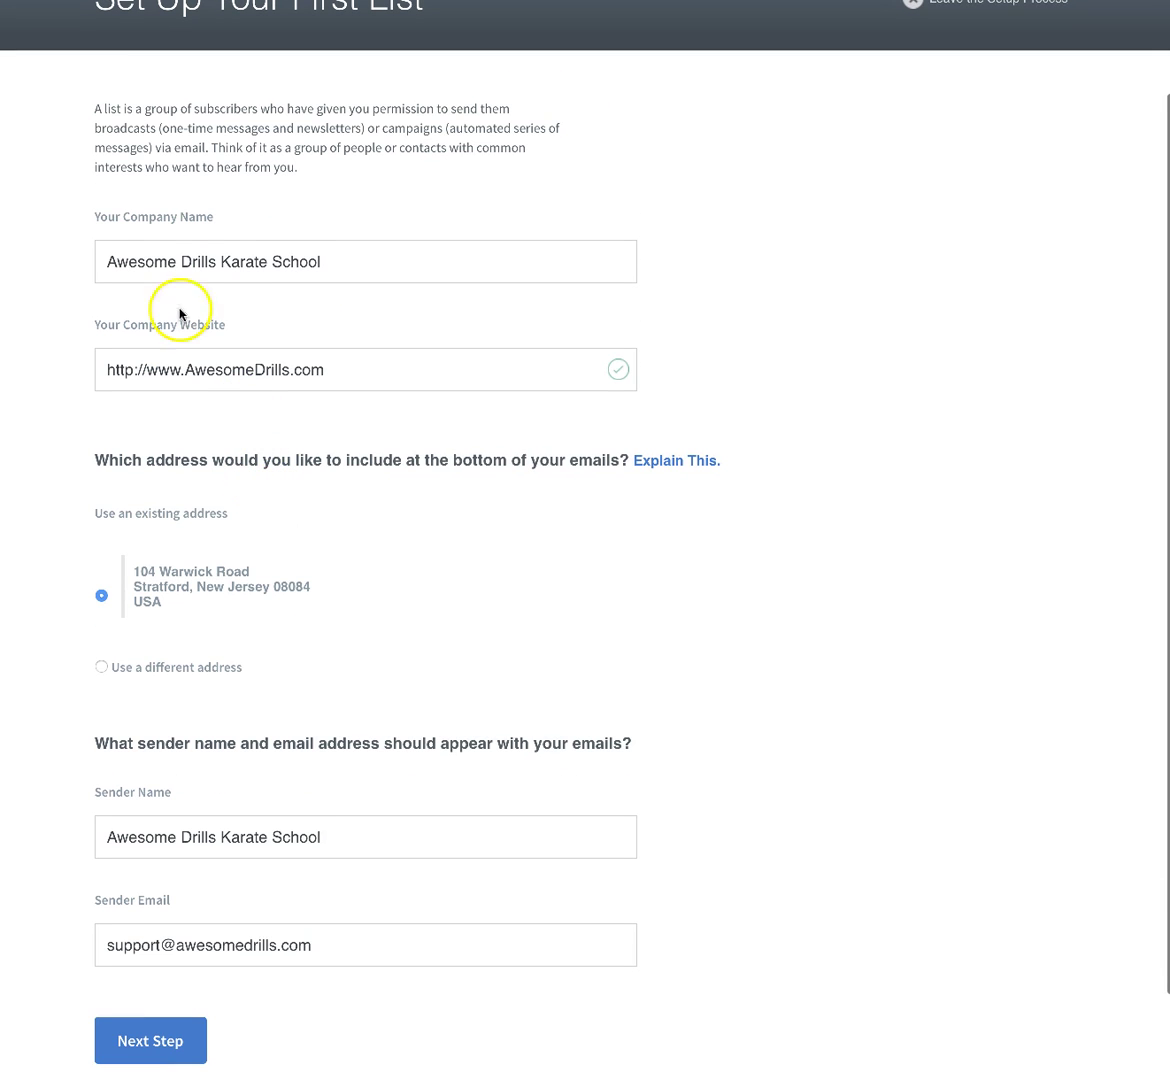
scroll(186, 354, "down", 1)
scroll(186, 354, "down", 1)
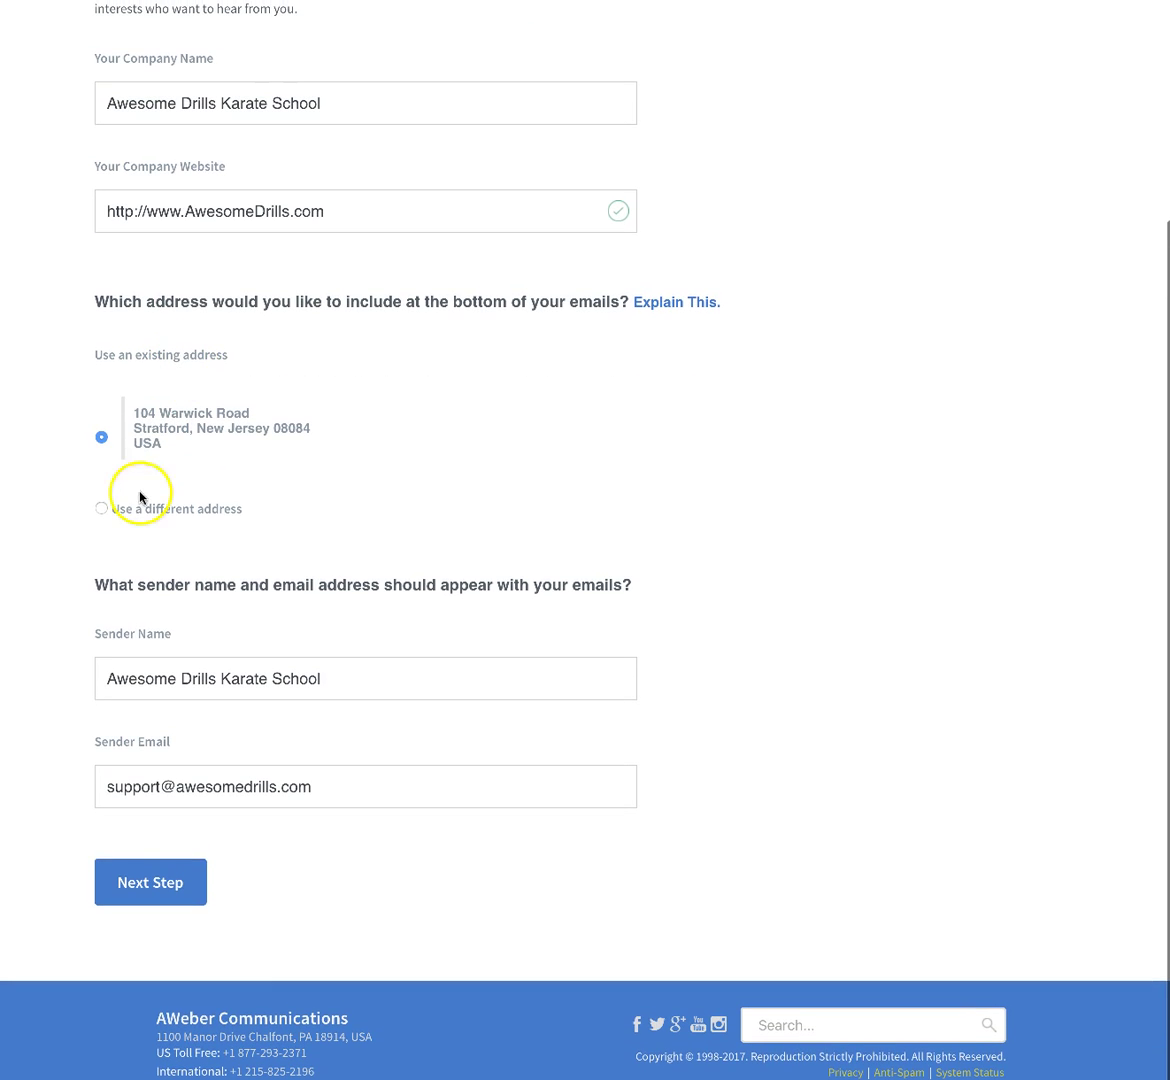
left_click(140, 885)
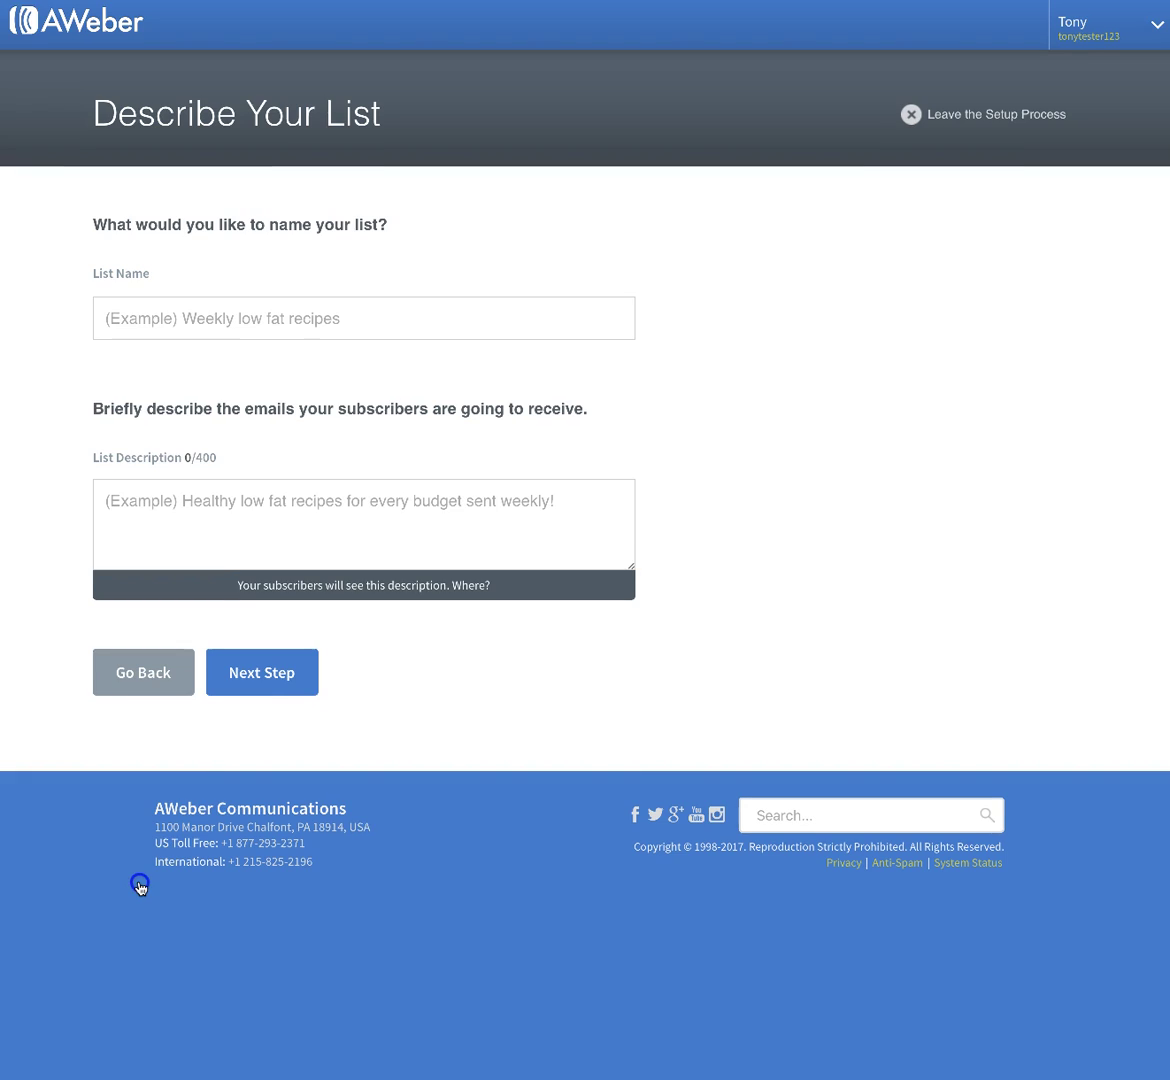
Step: Name the list 'Test for Coloring Pages' and describe it as offering additional promotional material
left_click(156, 311)
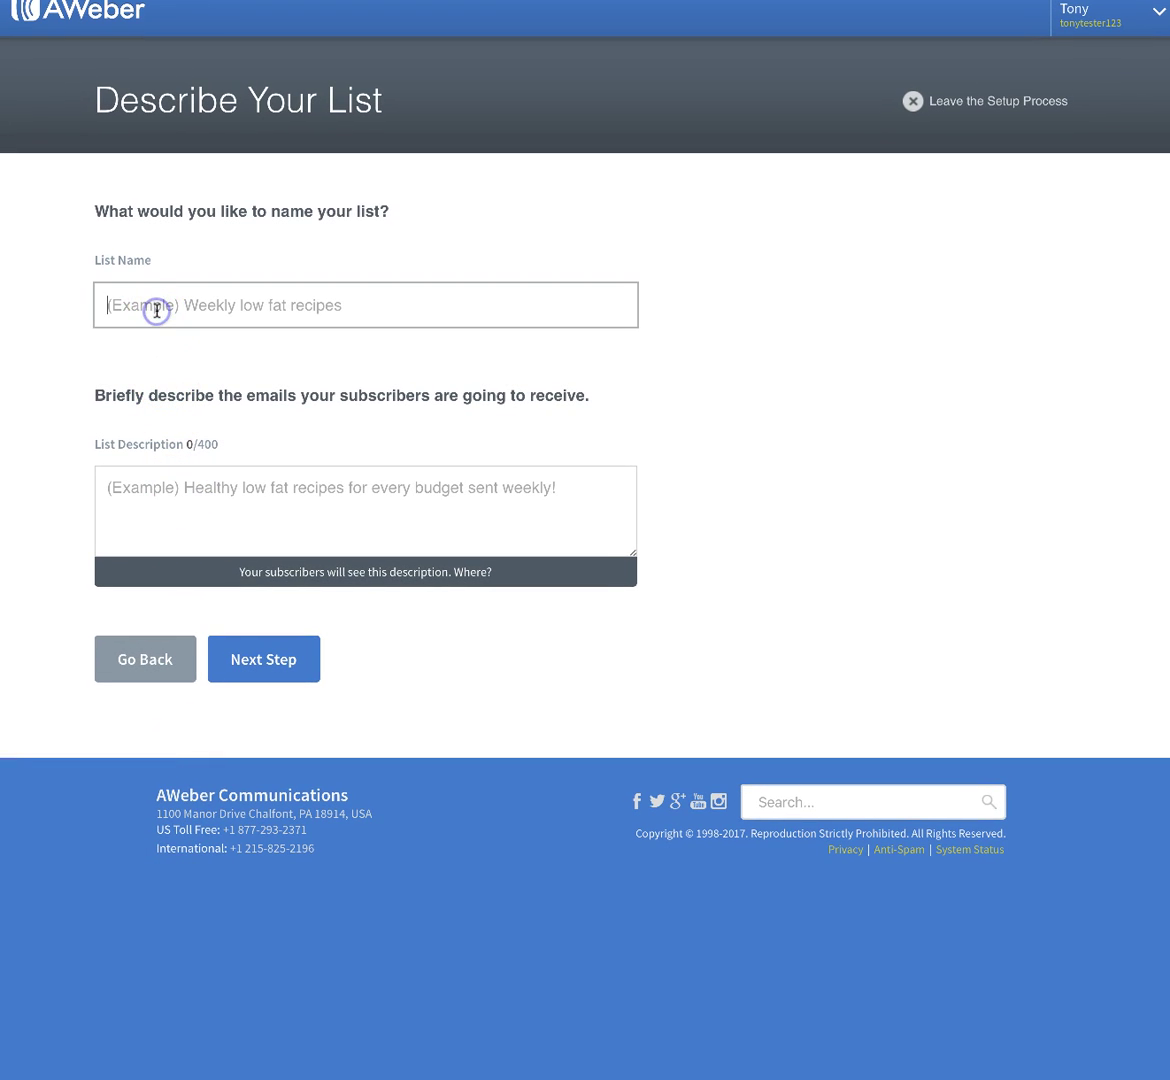
type("Test for")
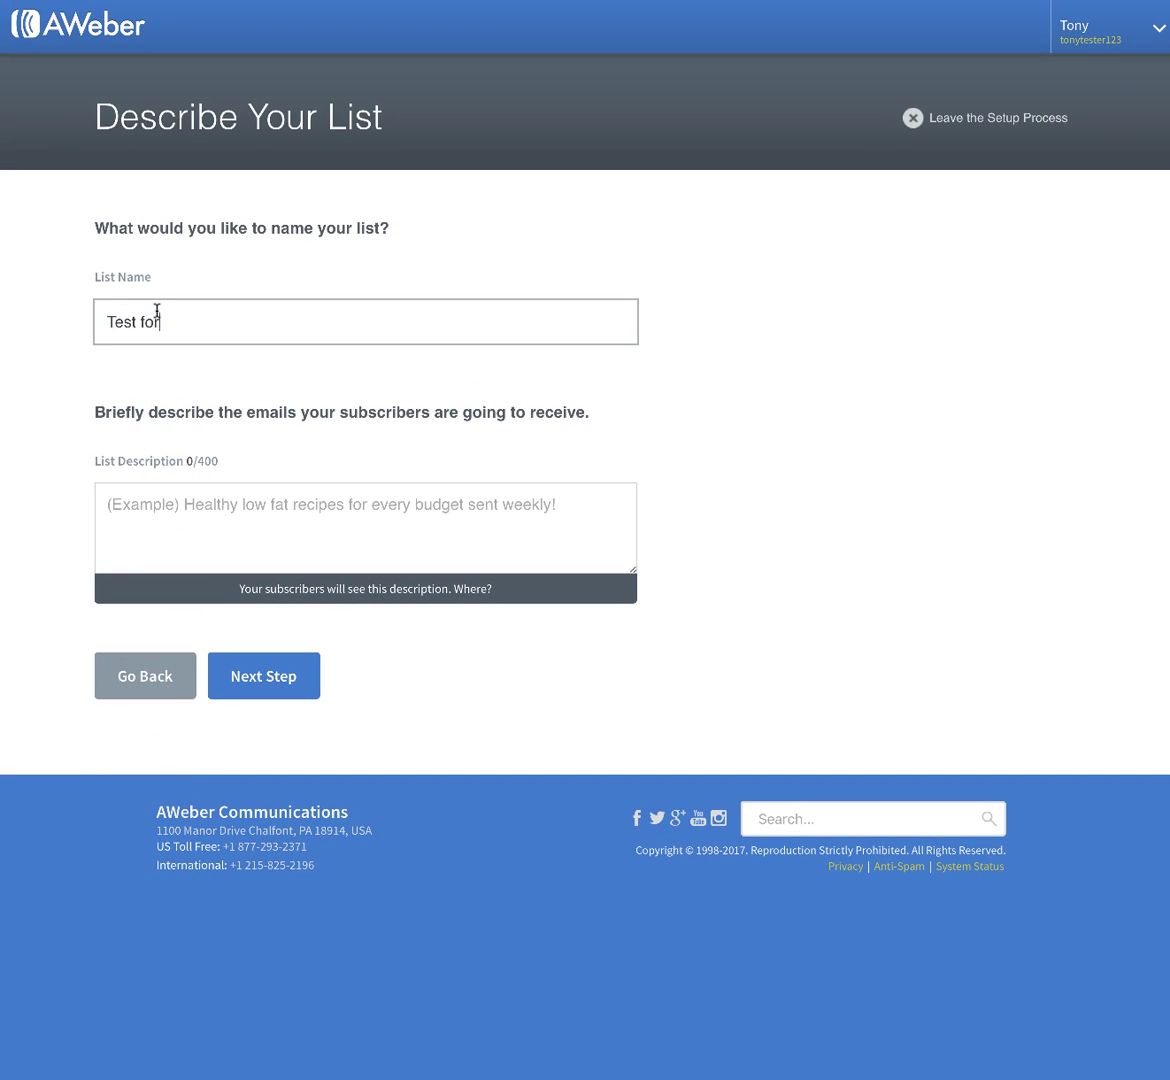
type(" Coloring Pages")
left_click(157, 497)
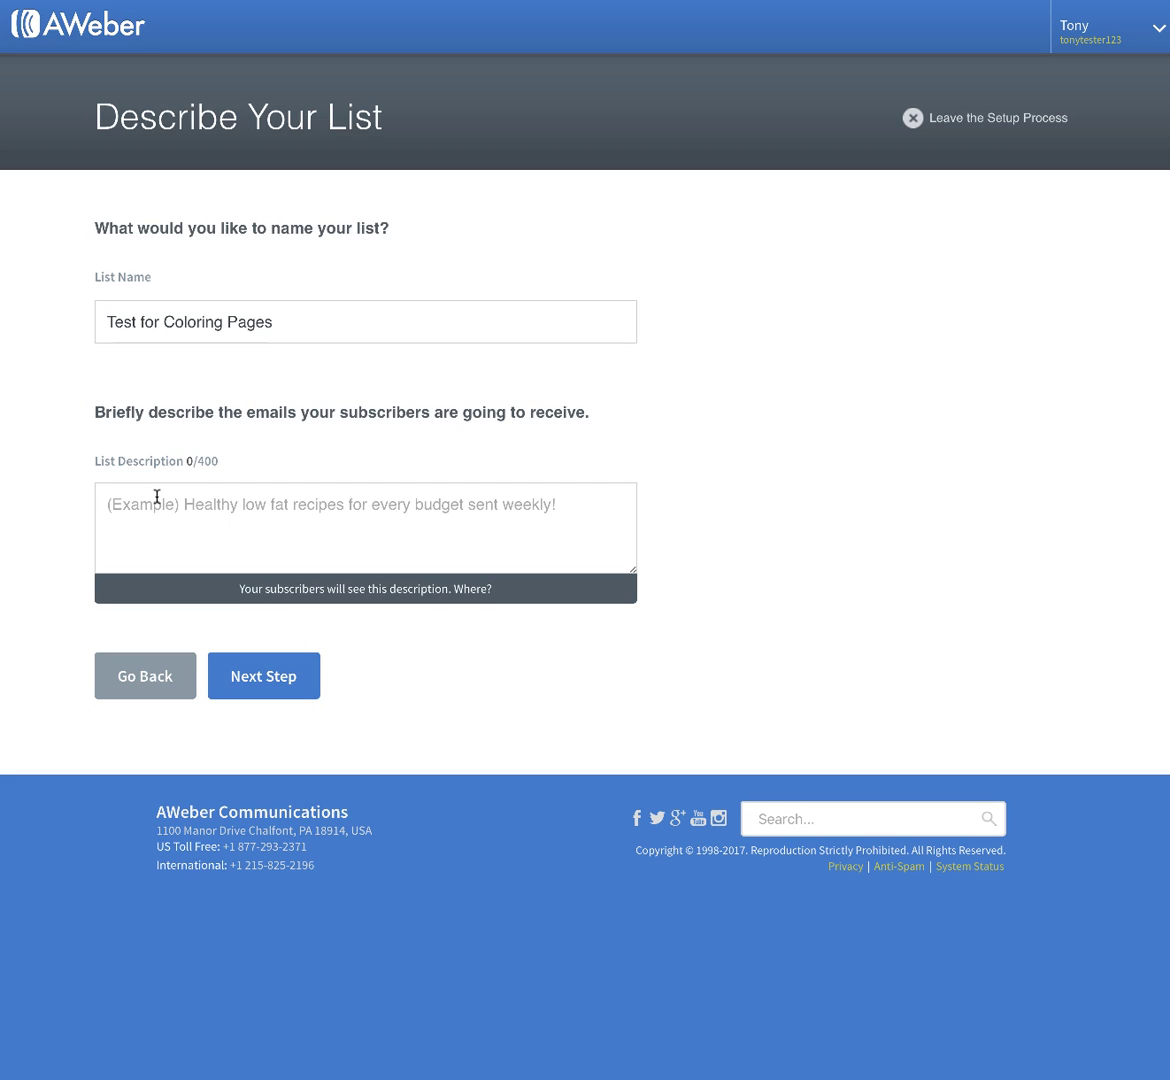
type("They may")
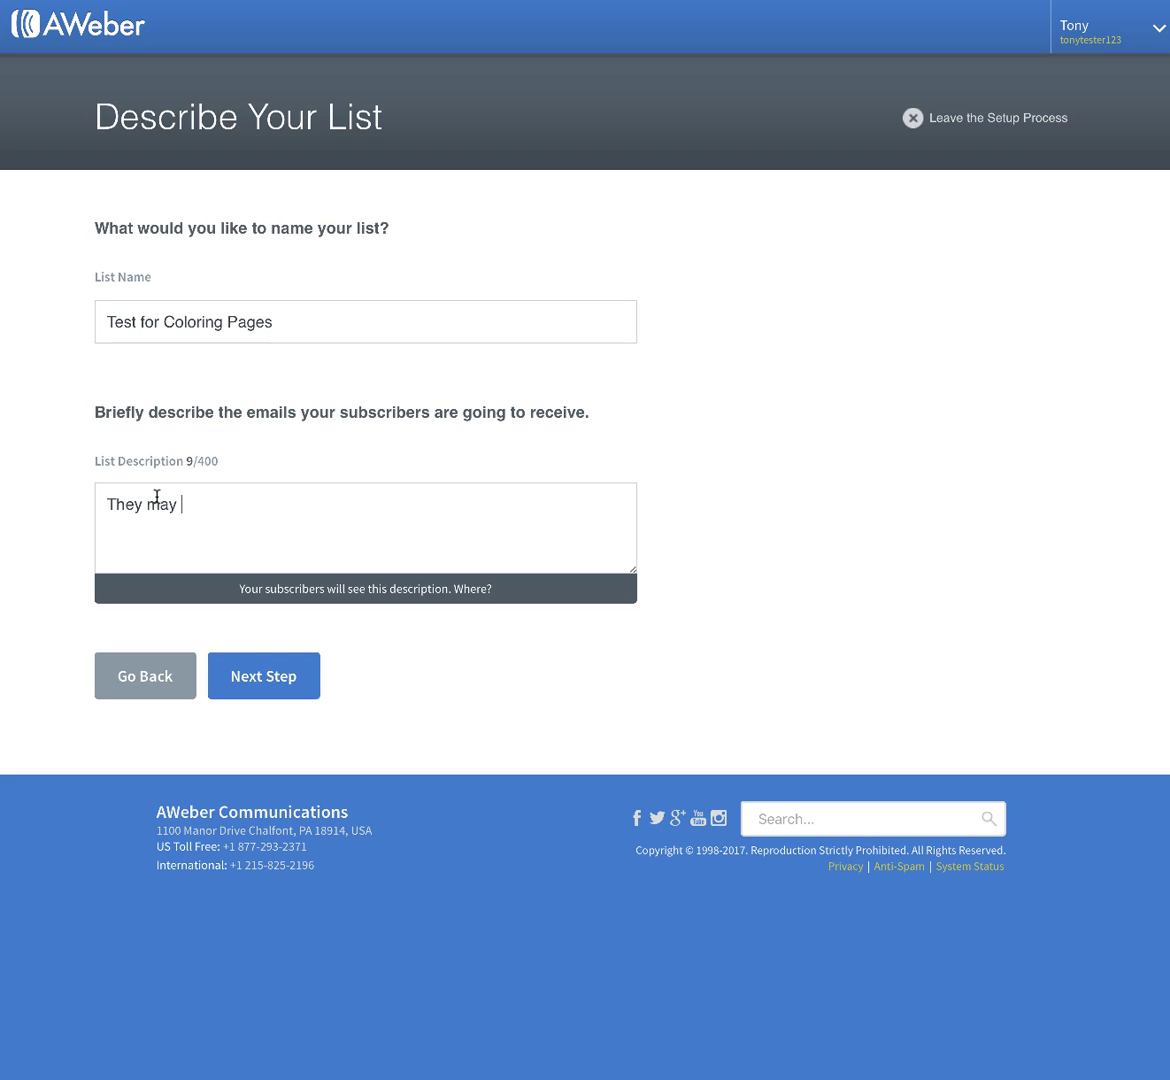
type(" get additional promo")
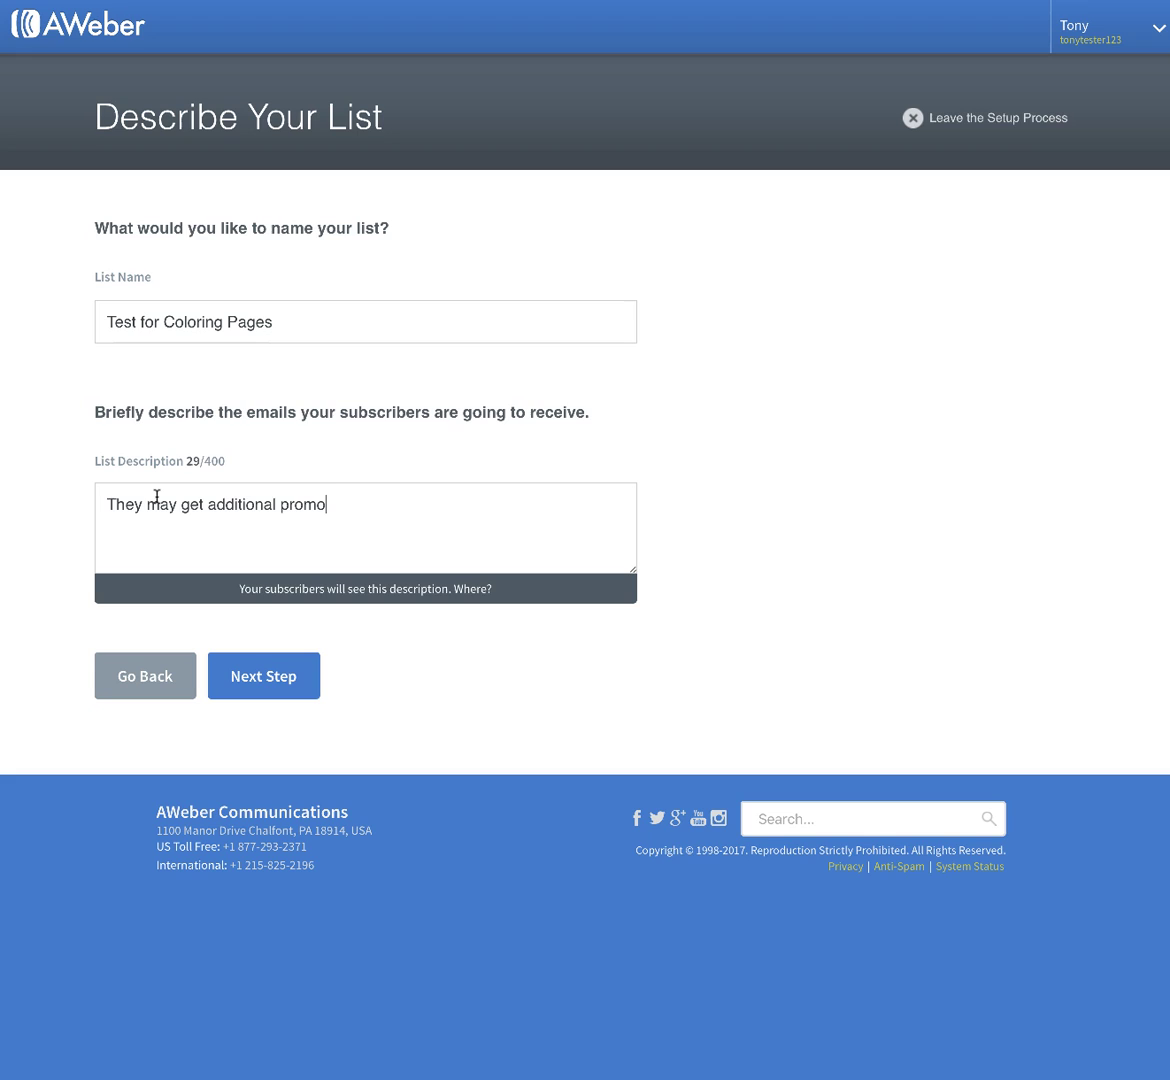
type("tional meaterial .")
left_click(232, 559)
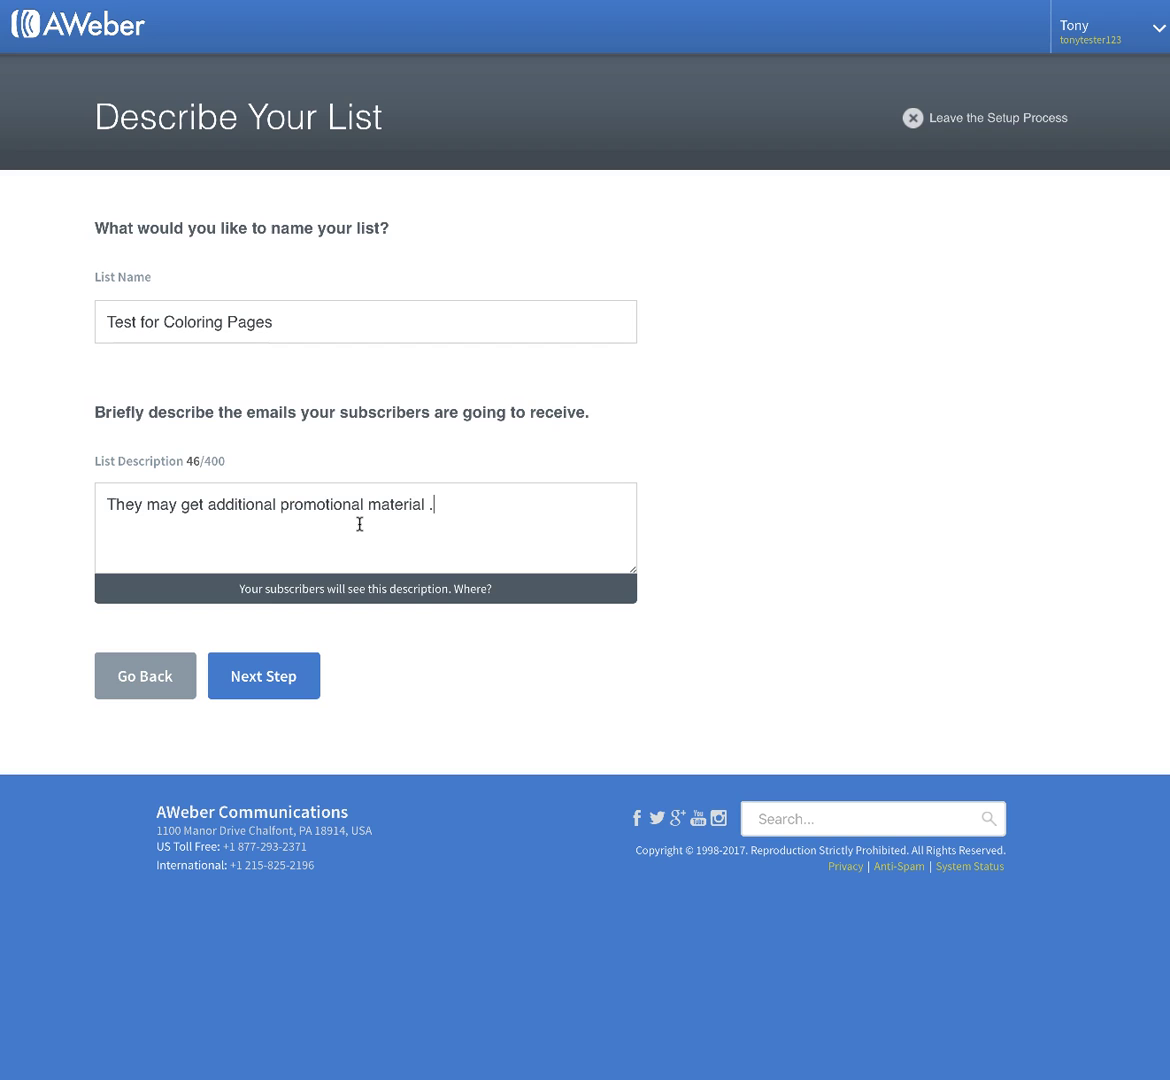
left_click(266, 677)
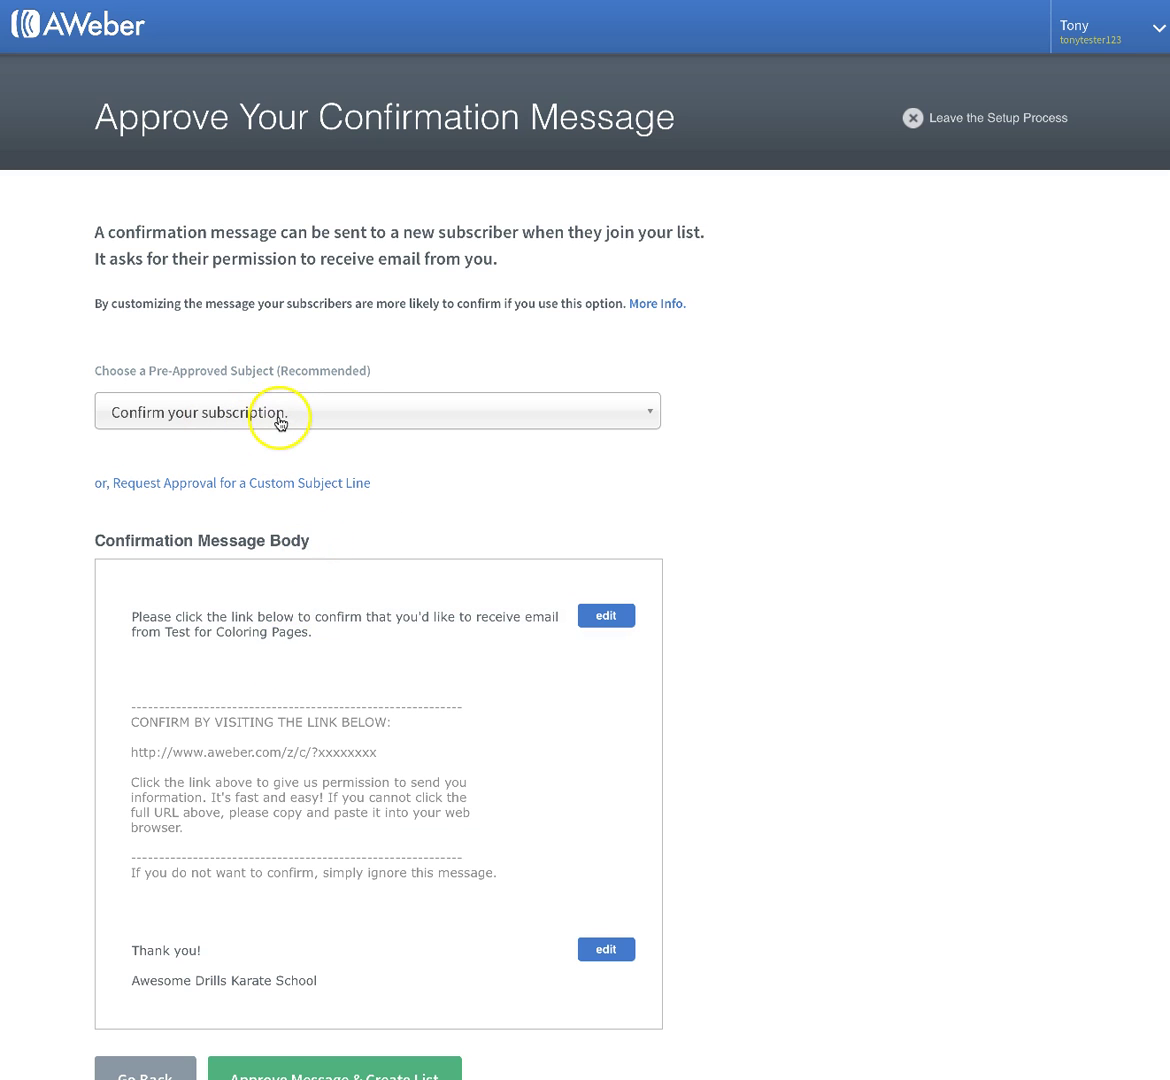
Step: Approve the confirmation message to create the Test for Coloring Pages list
scroll(281, 423, "down", 1)
scroll(281, 423, "down", 2)
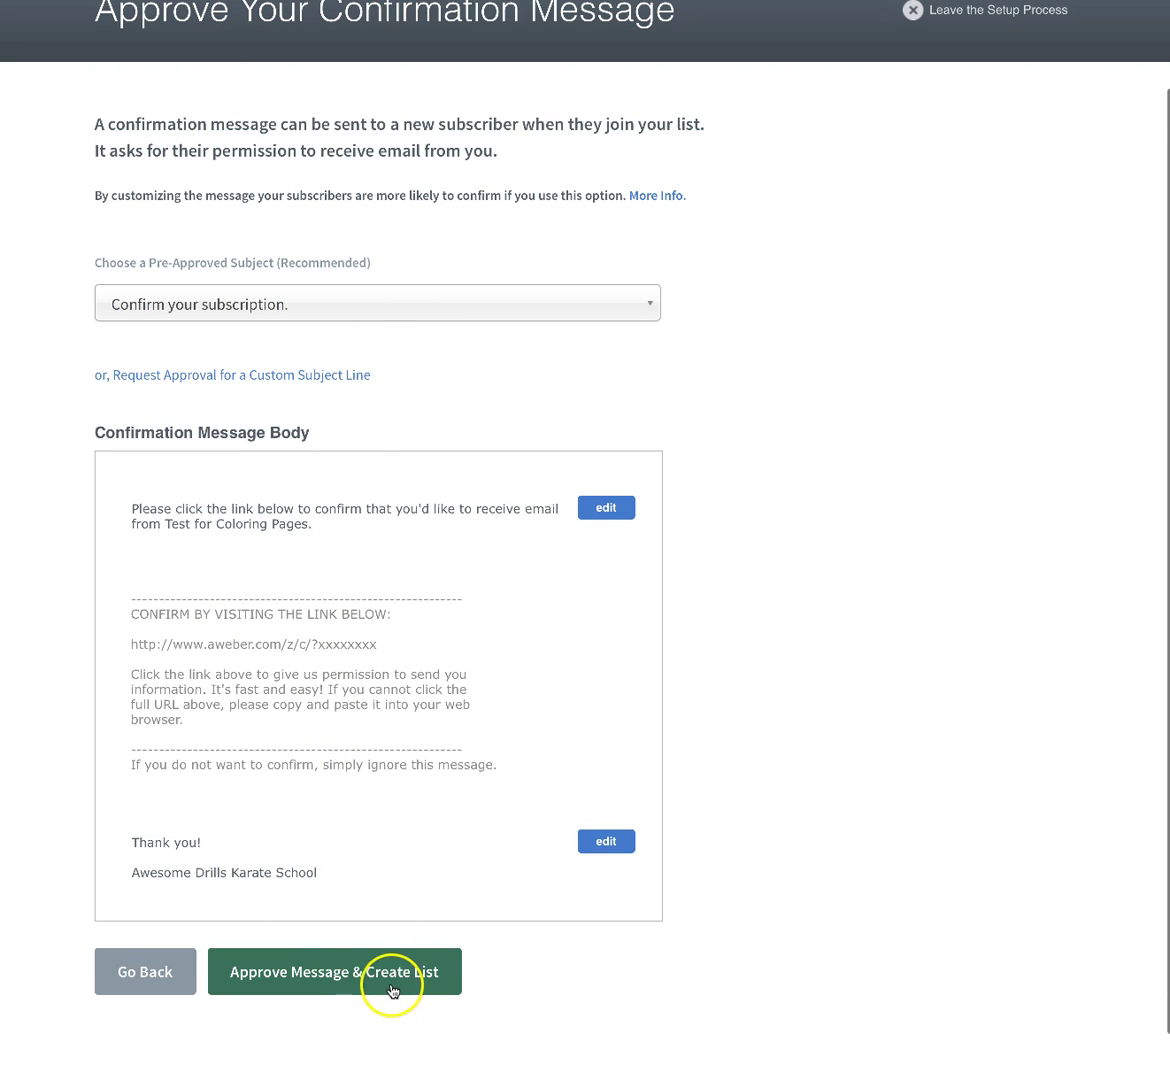
left_click(324, 982)
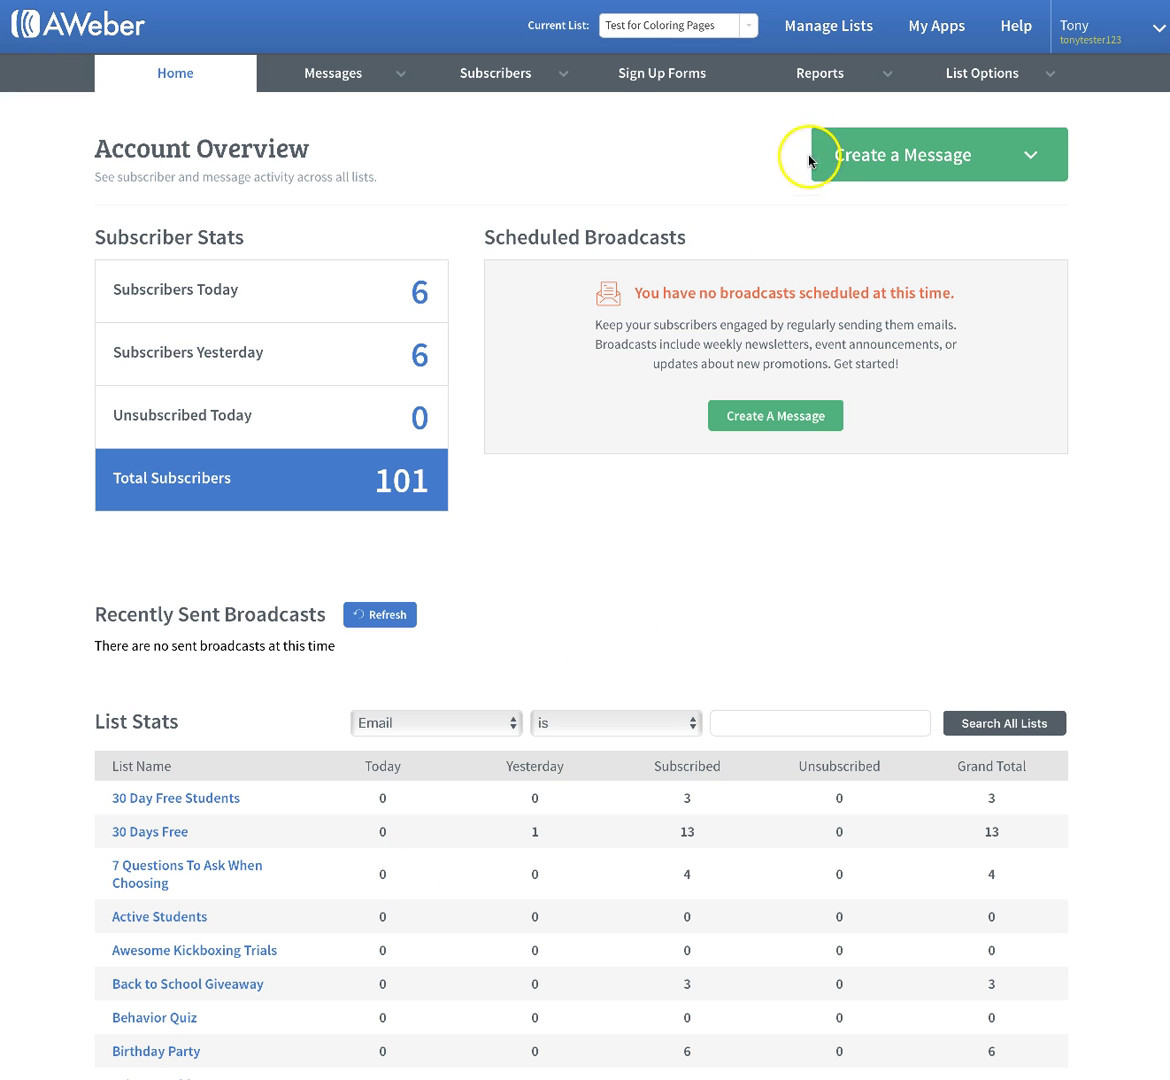
Step: Find Test for Coloring Pages as an active list on the Manage Lists page
left_click(820, 34)
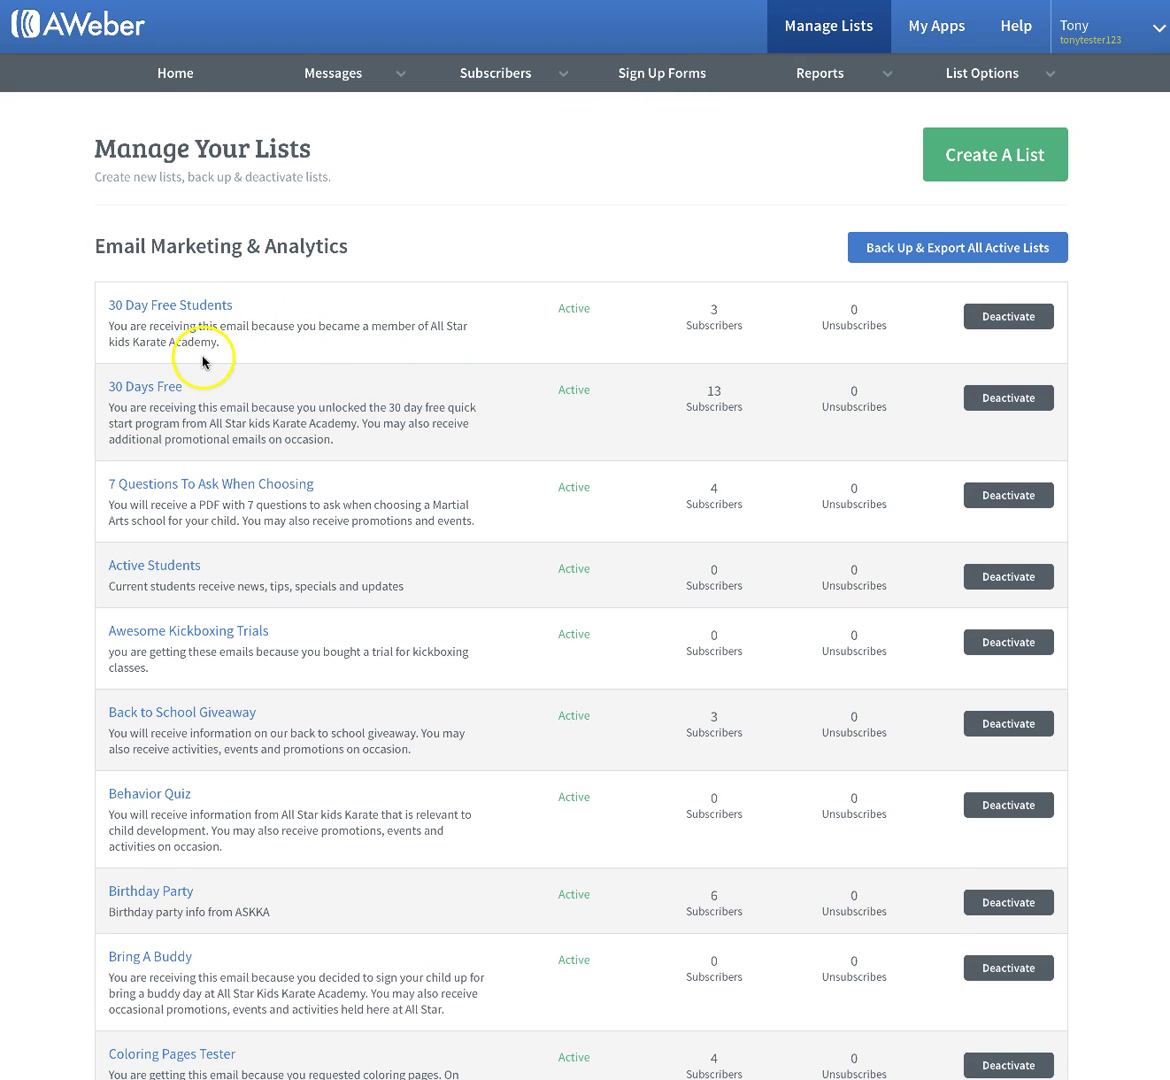
scroll(204, 364, "down", 1)
scroll(204, 364, "down", 3)
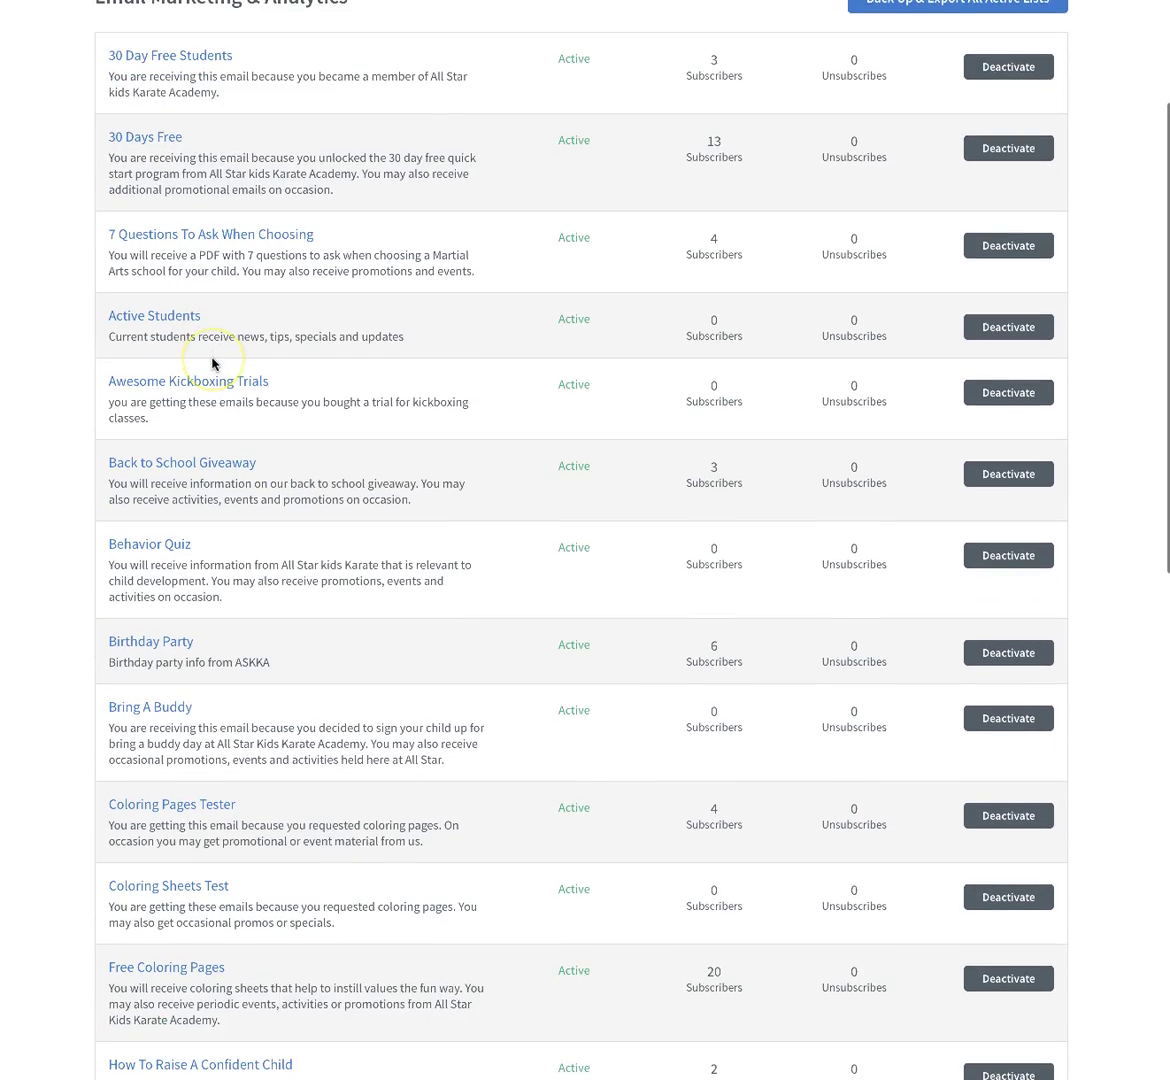
scroll(212, 364, "down", 9)
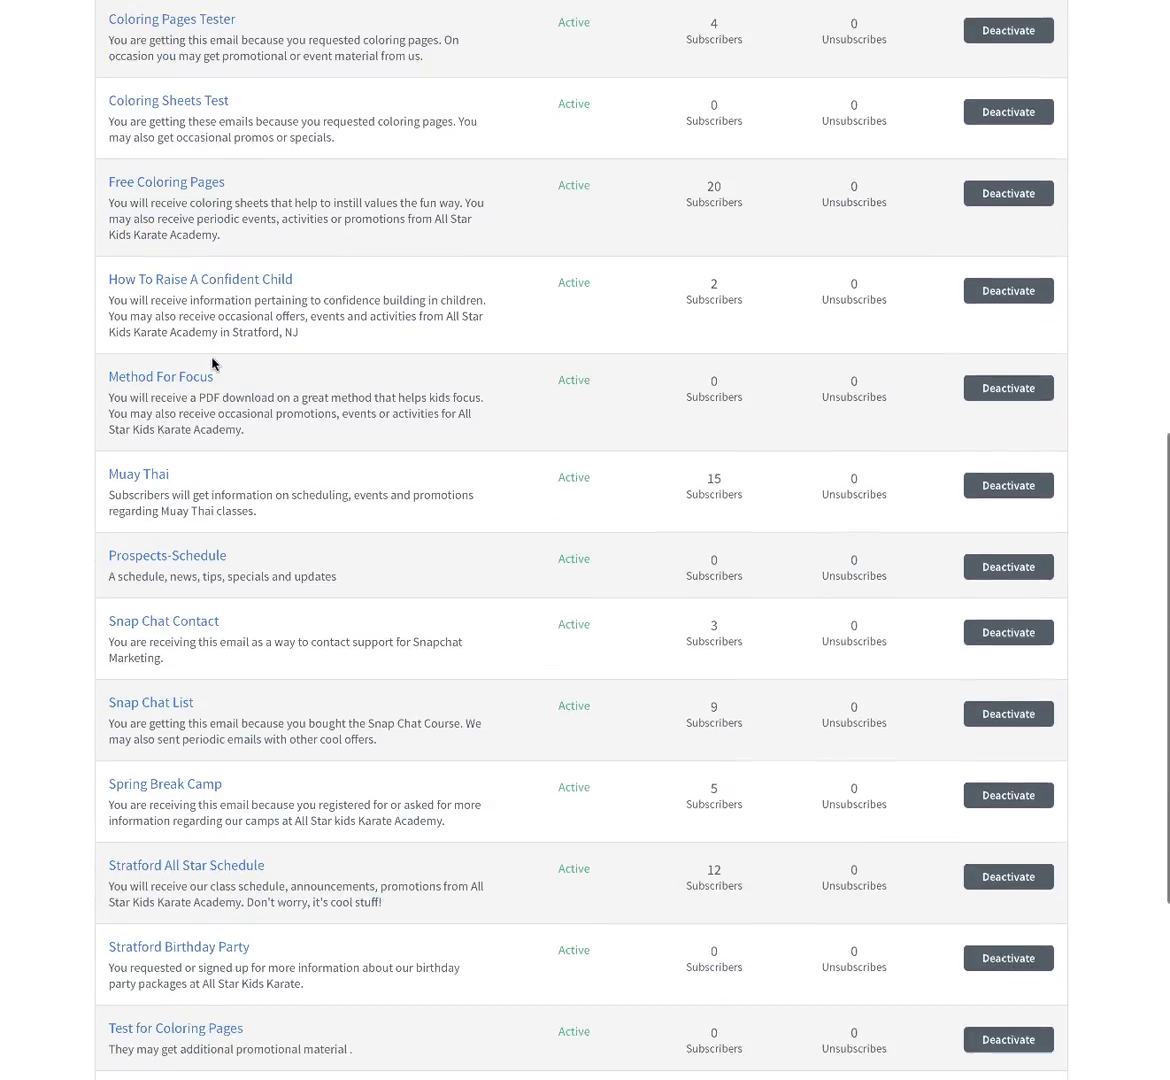
scroll(212, 364, "down", 2)
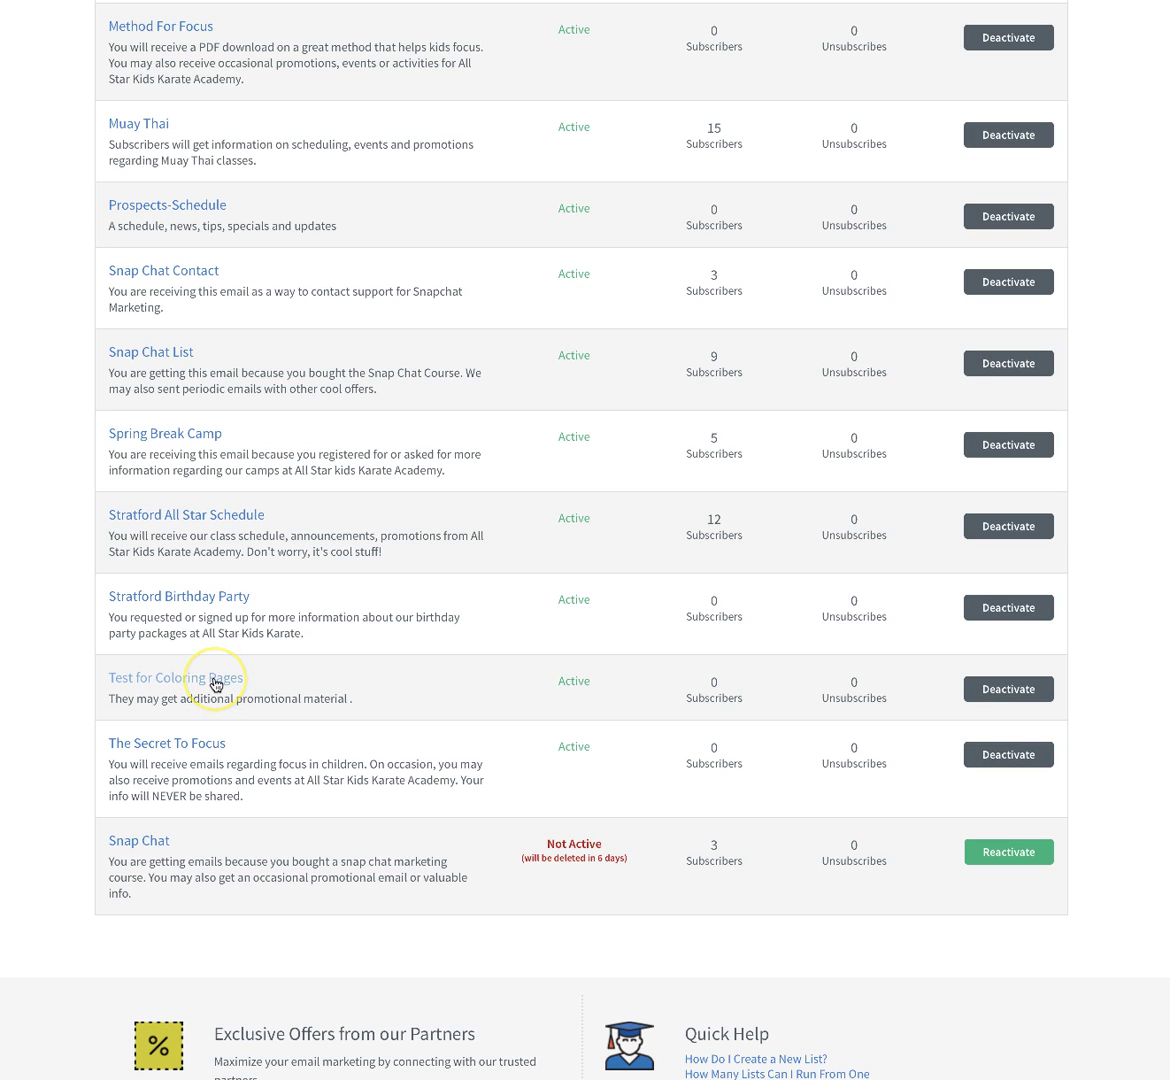
Step: Turn off confirmed opt-in for web form signups on Test for Coloring Pages and save
left_click(215, 681)
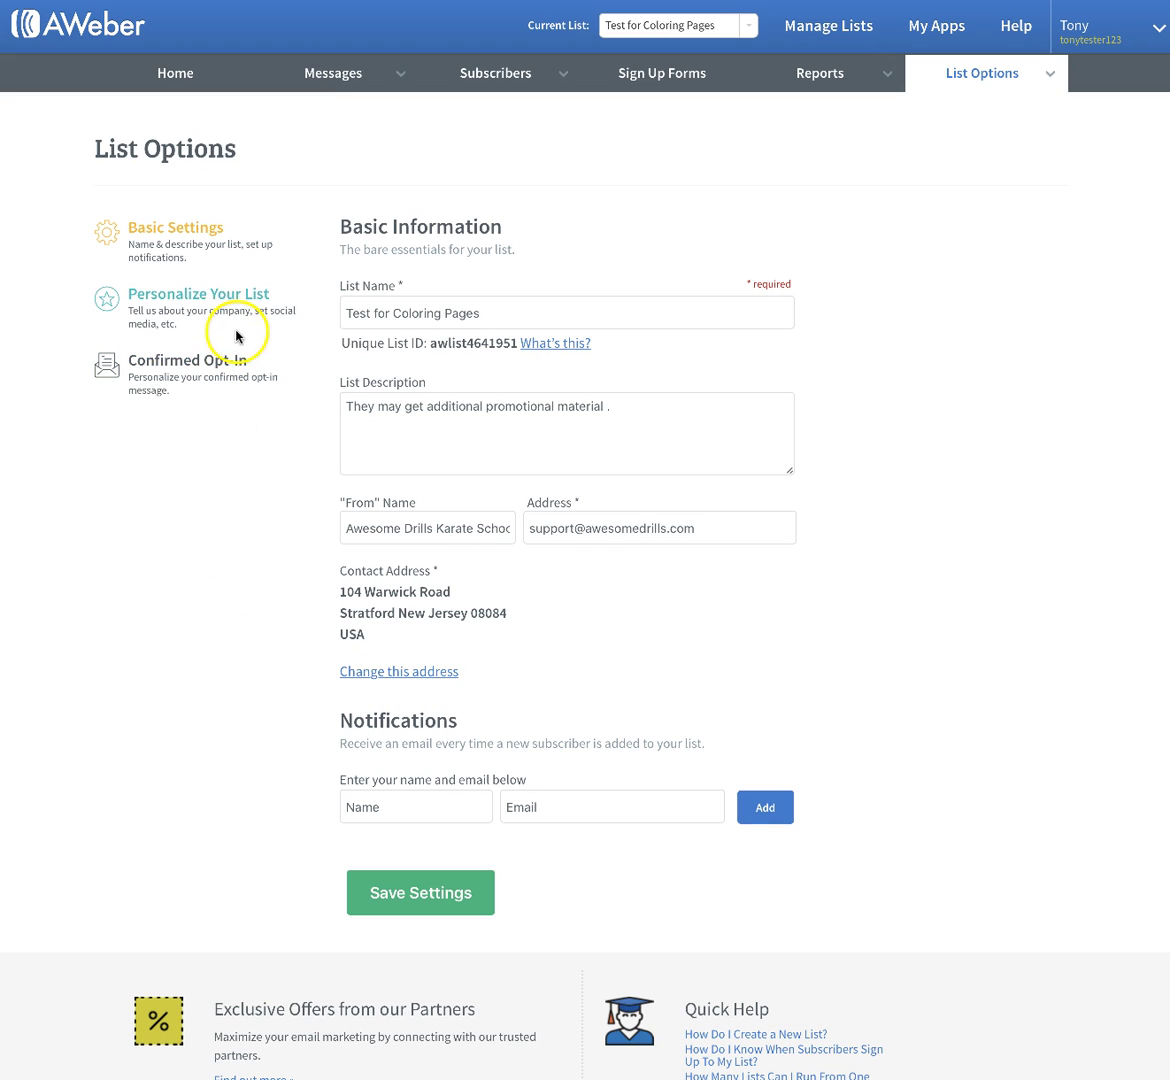
left_click(202, 370)
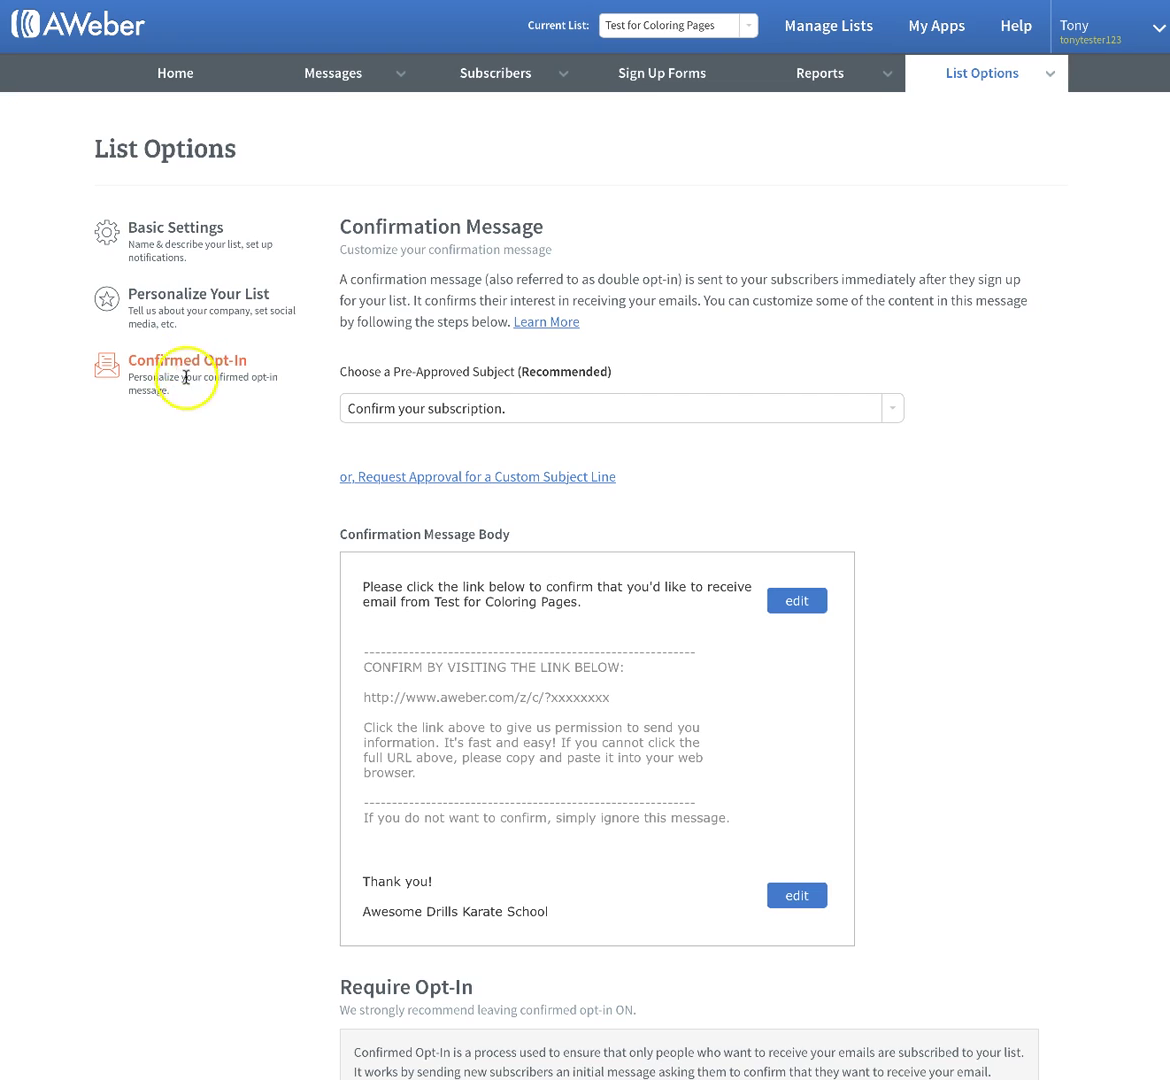
scroll(204, 452, "down", 7)
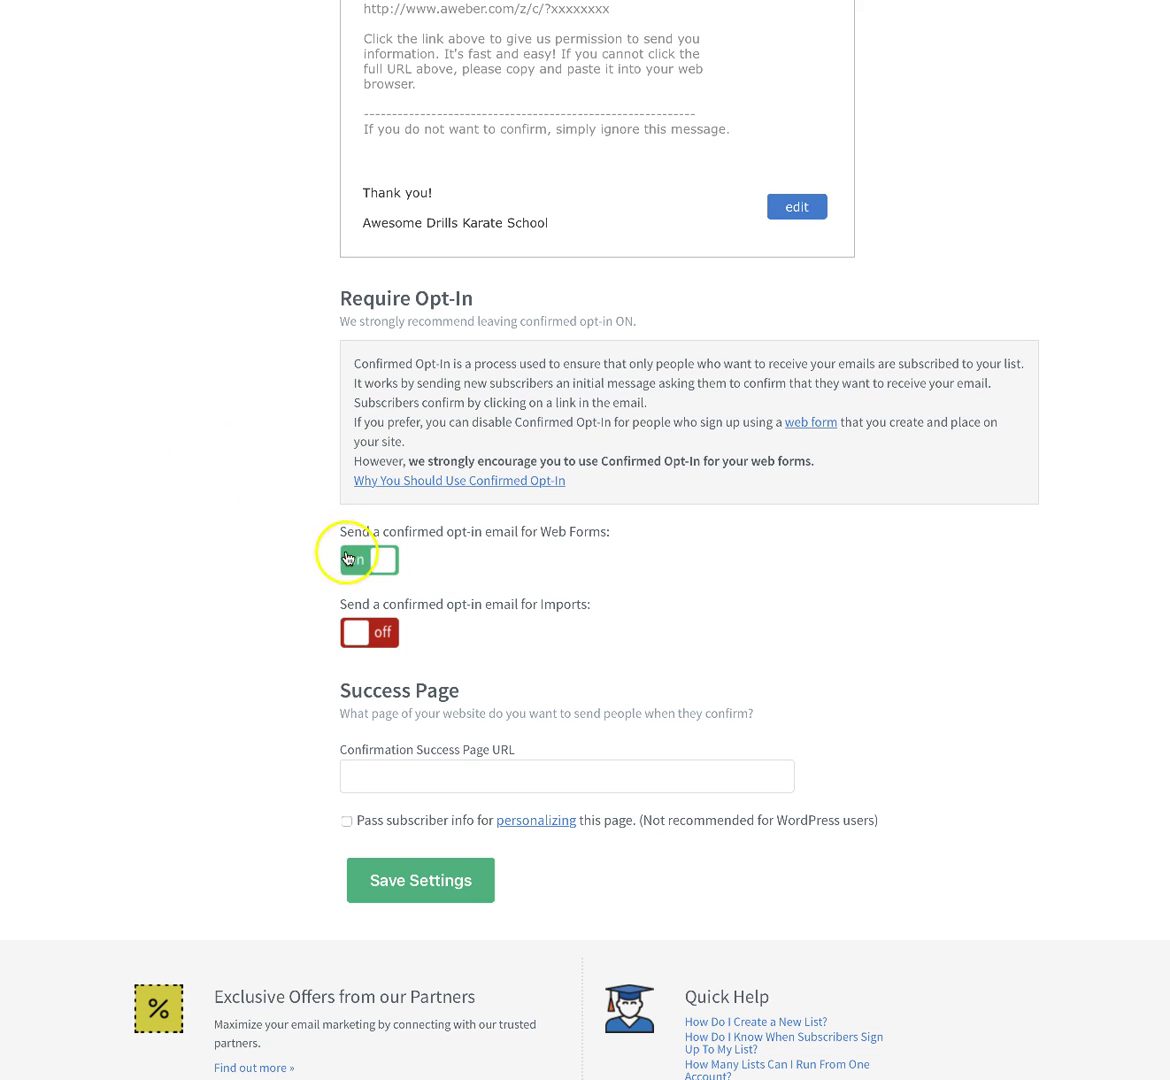
left_click(383, 561)
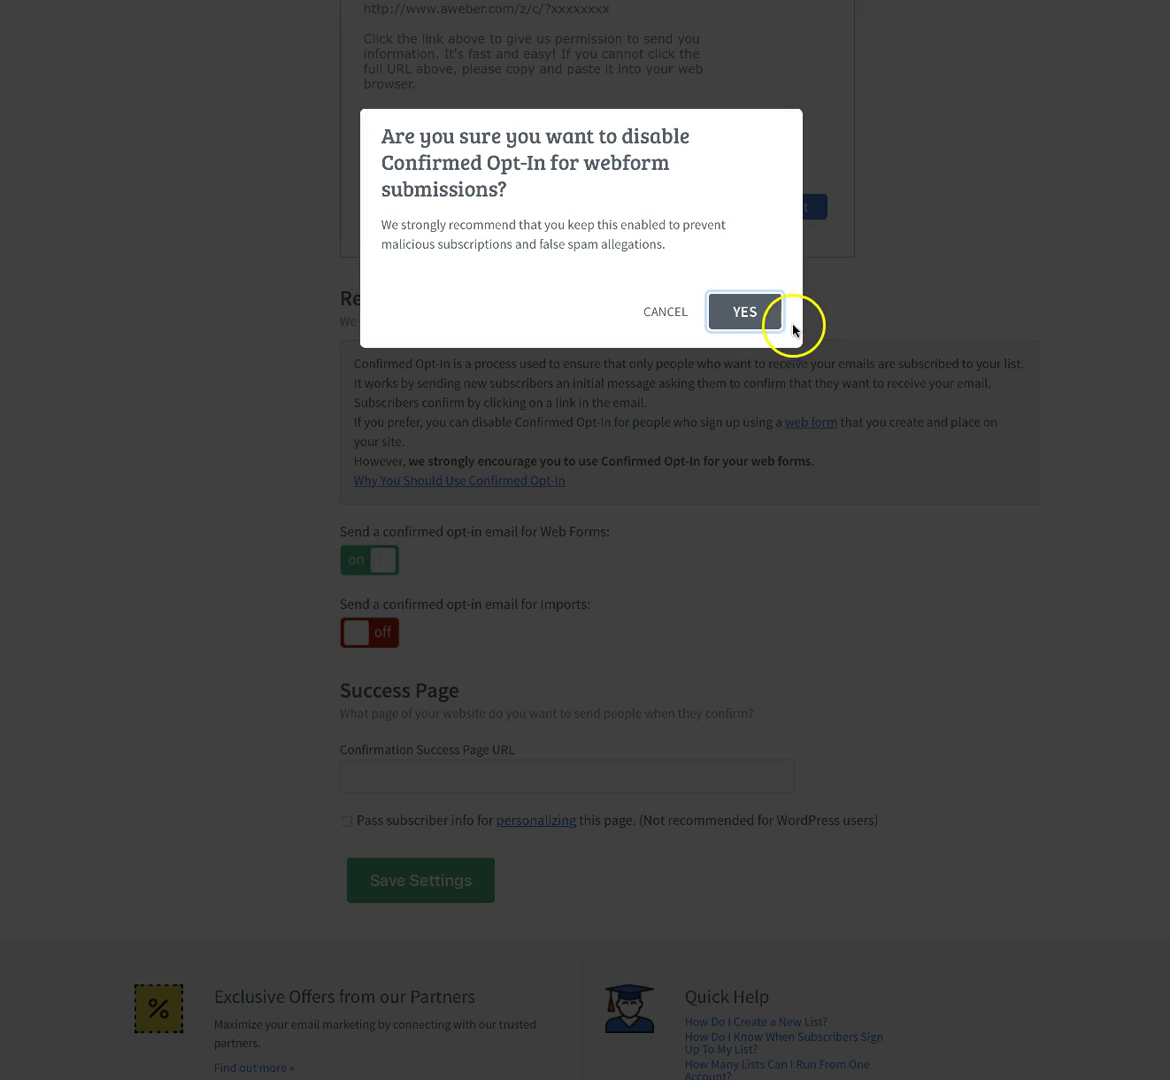
left_click(756, 314)
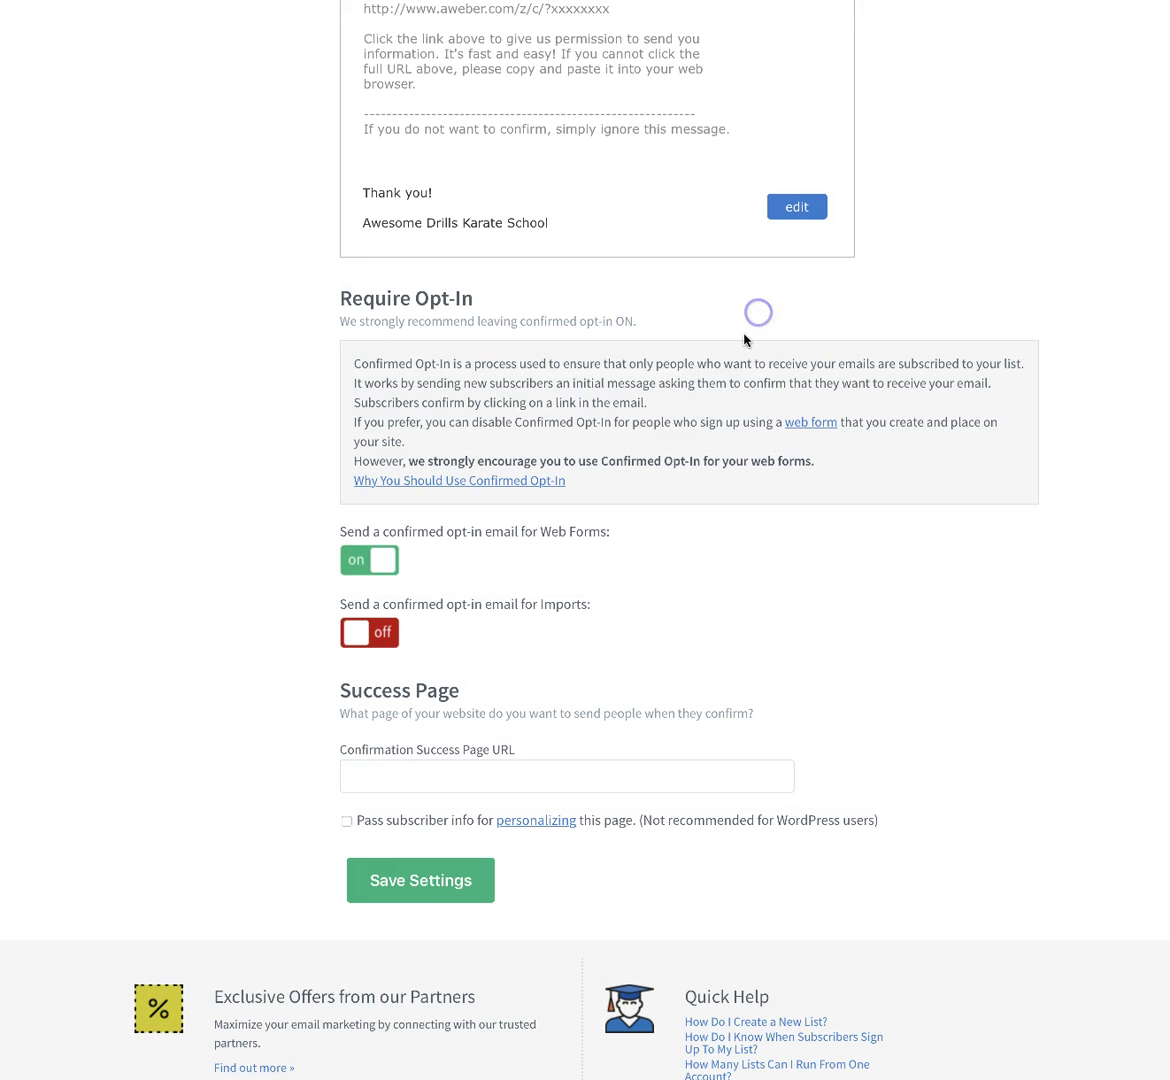
left_click(425, 893)
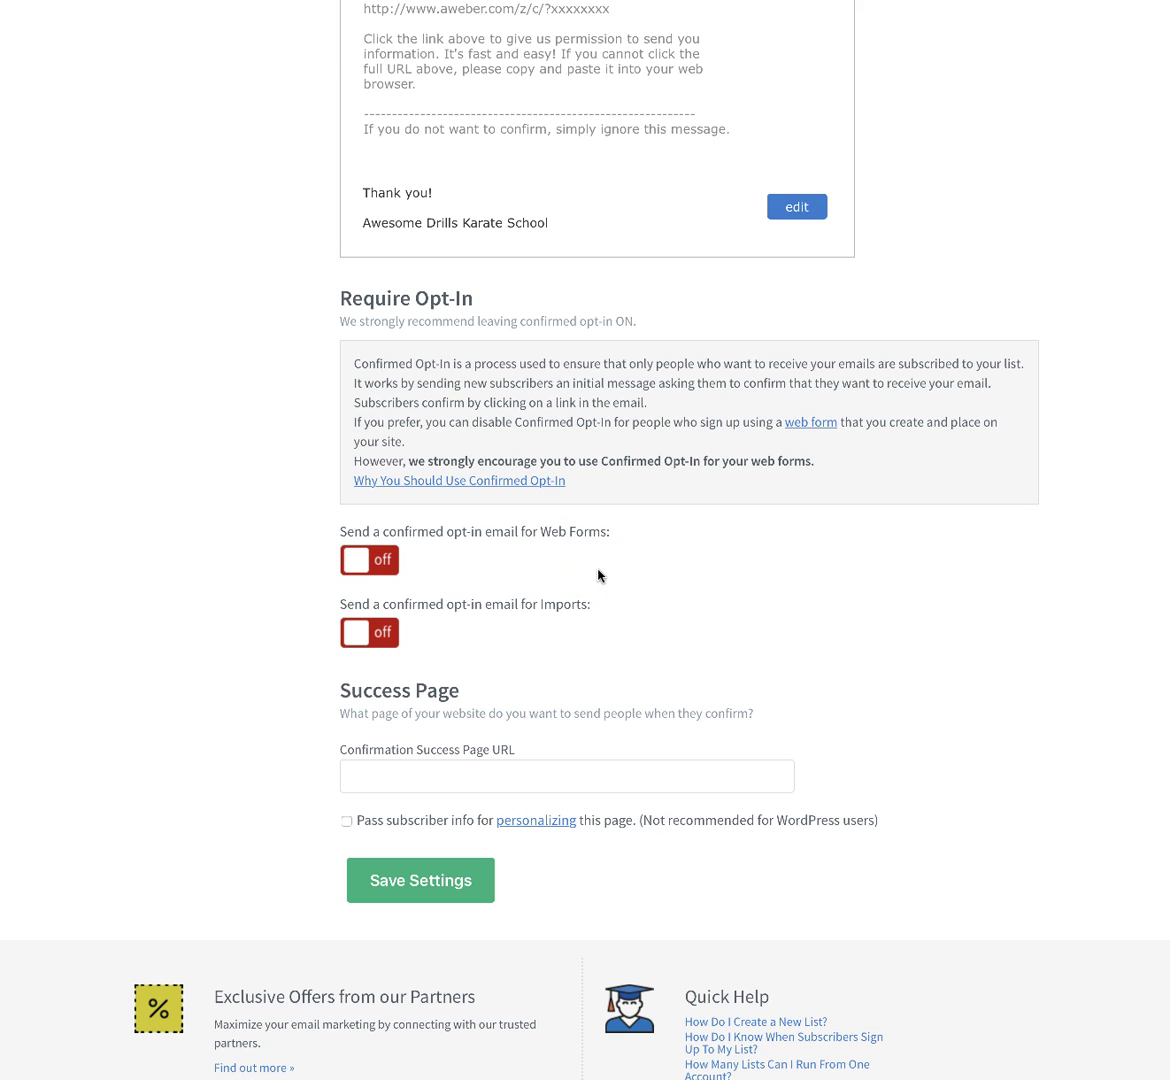
left_click(381, 548)
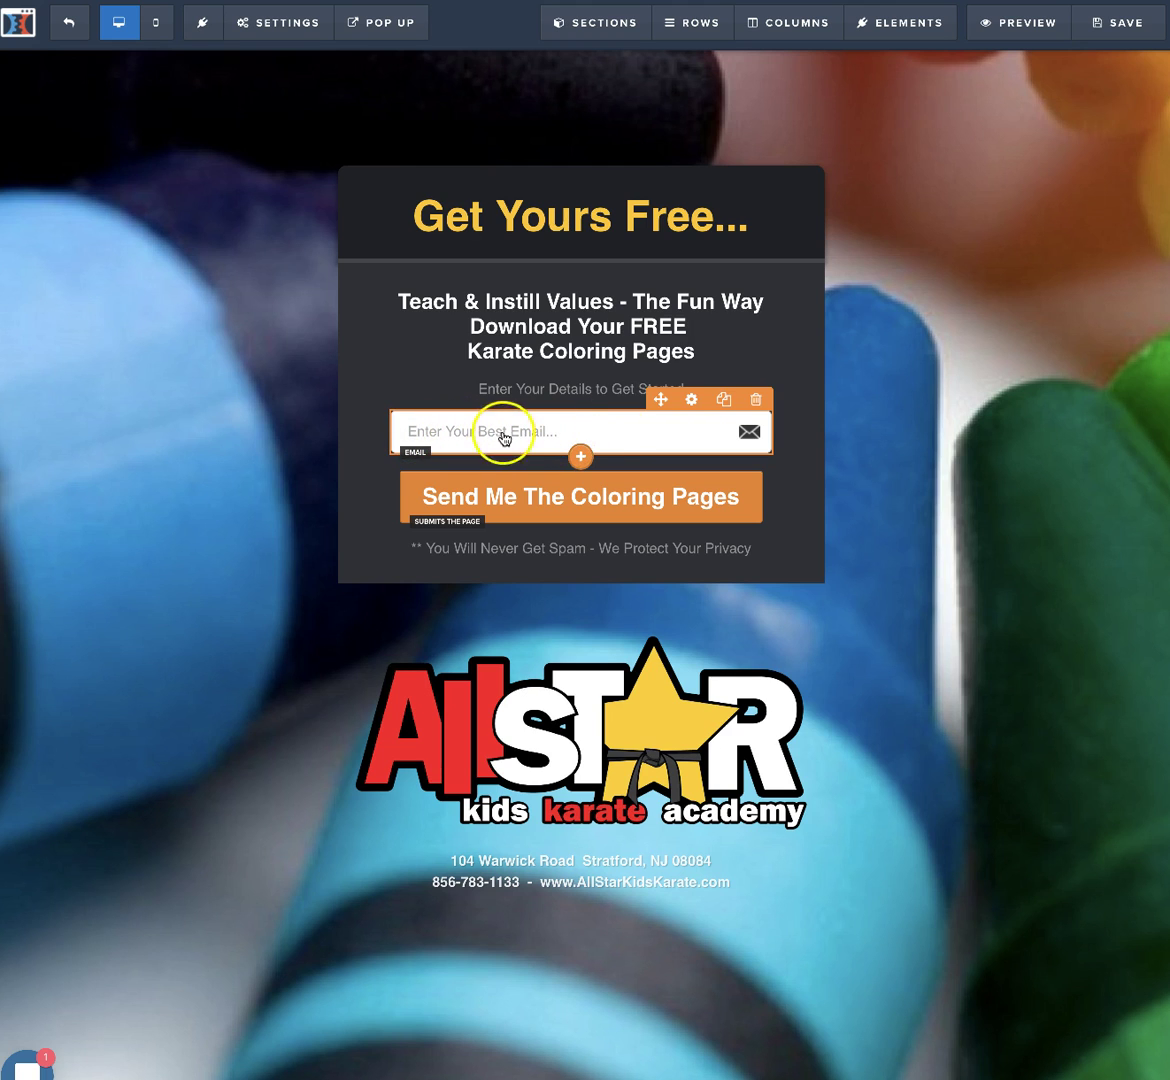
left_click(691, 399)
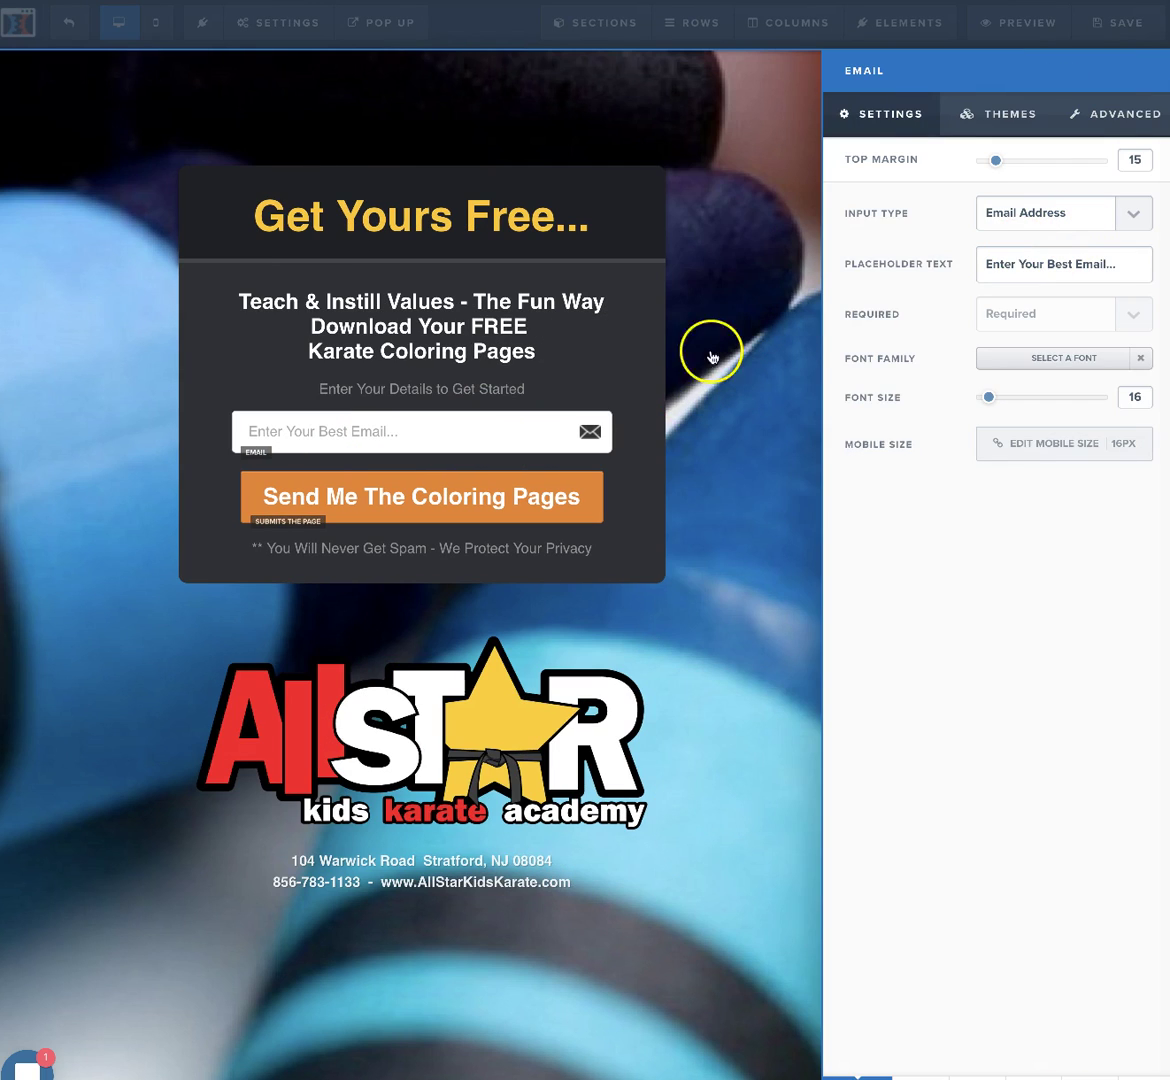
left_click(503, 432)
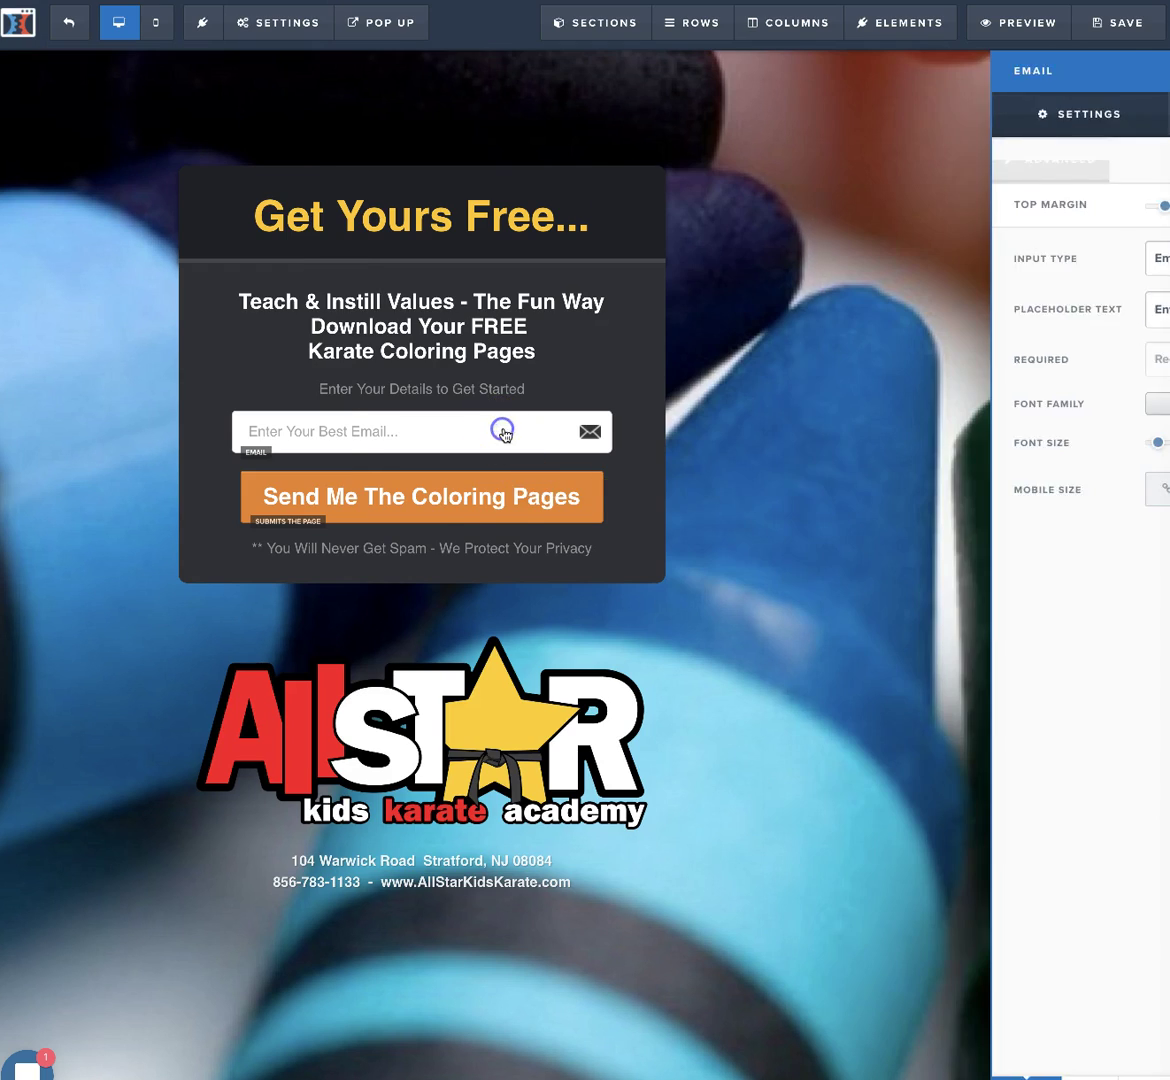
left_click(689, 397)
left_click(1061, 265)
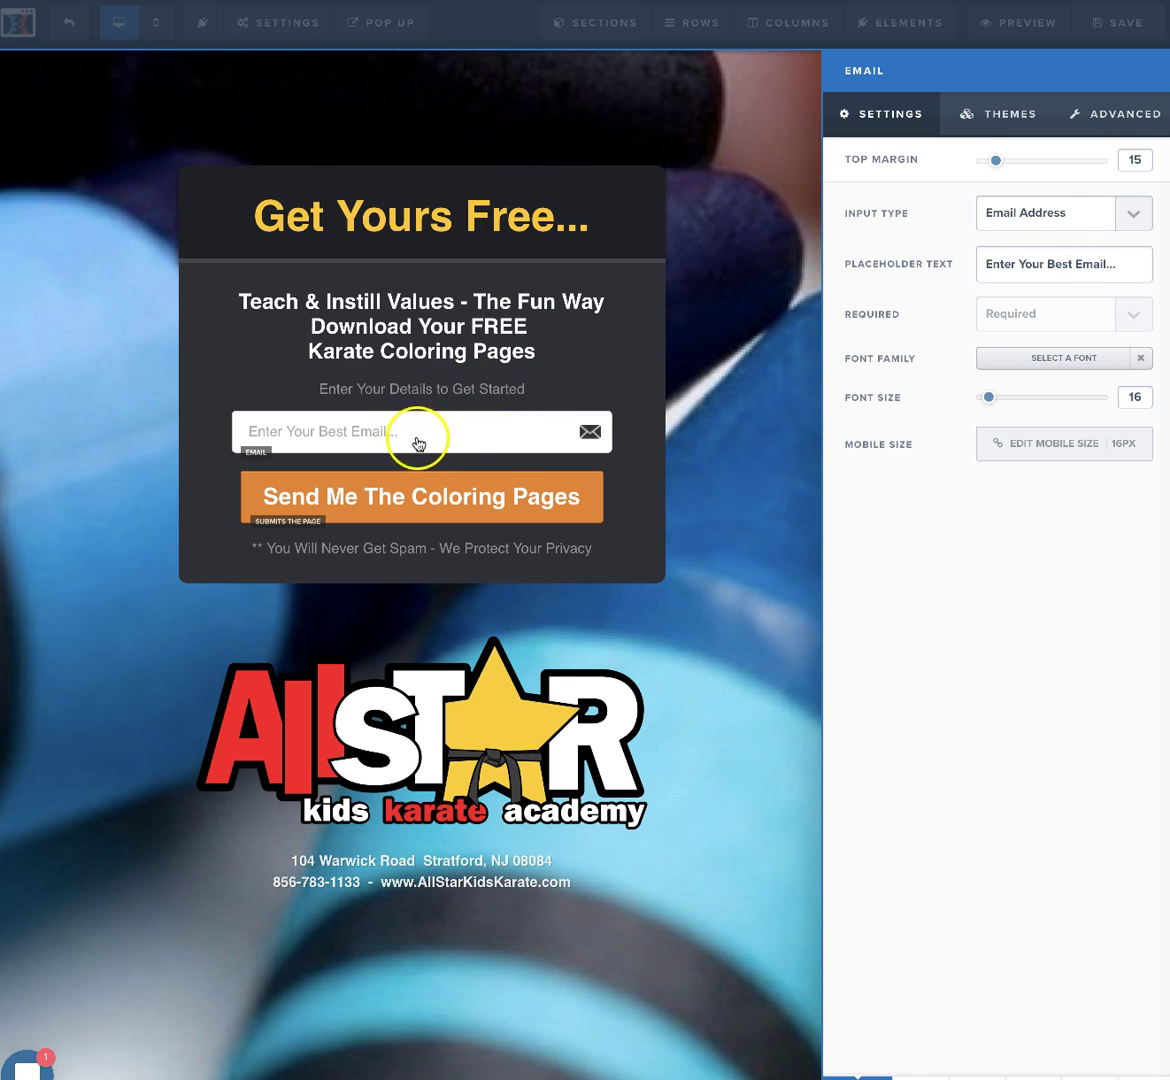
left_click(703, 472)
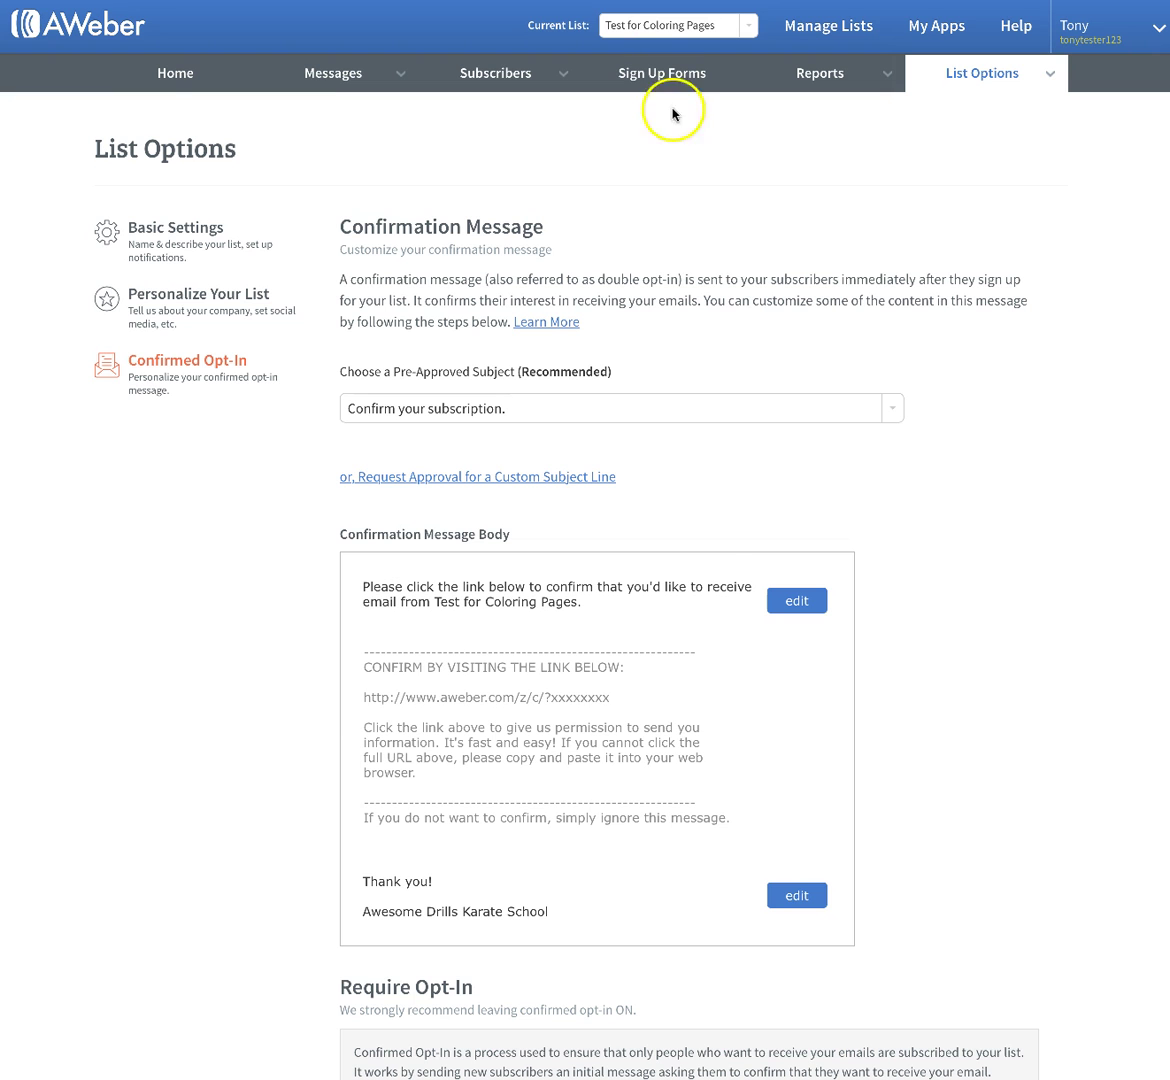
scroll(703, 548, "down", 8)
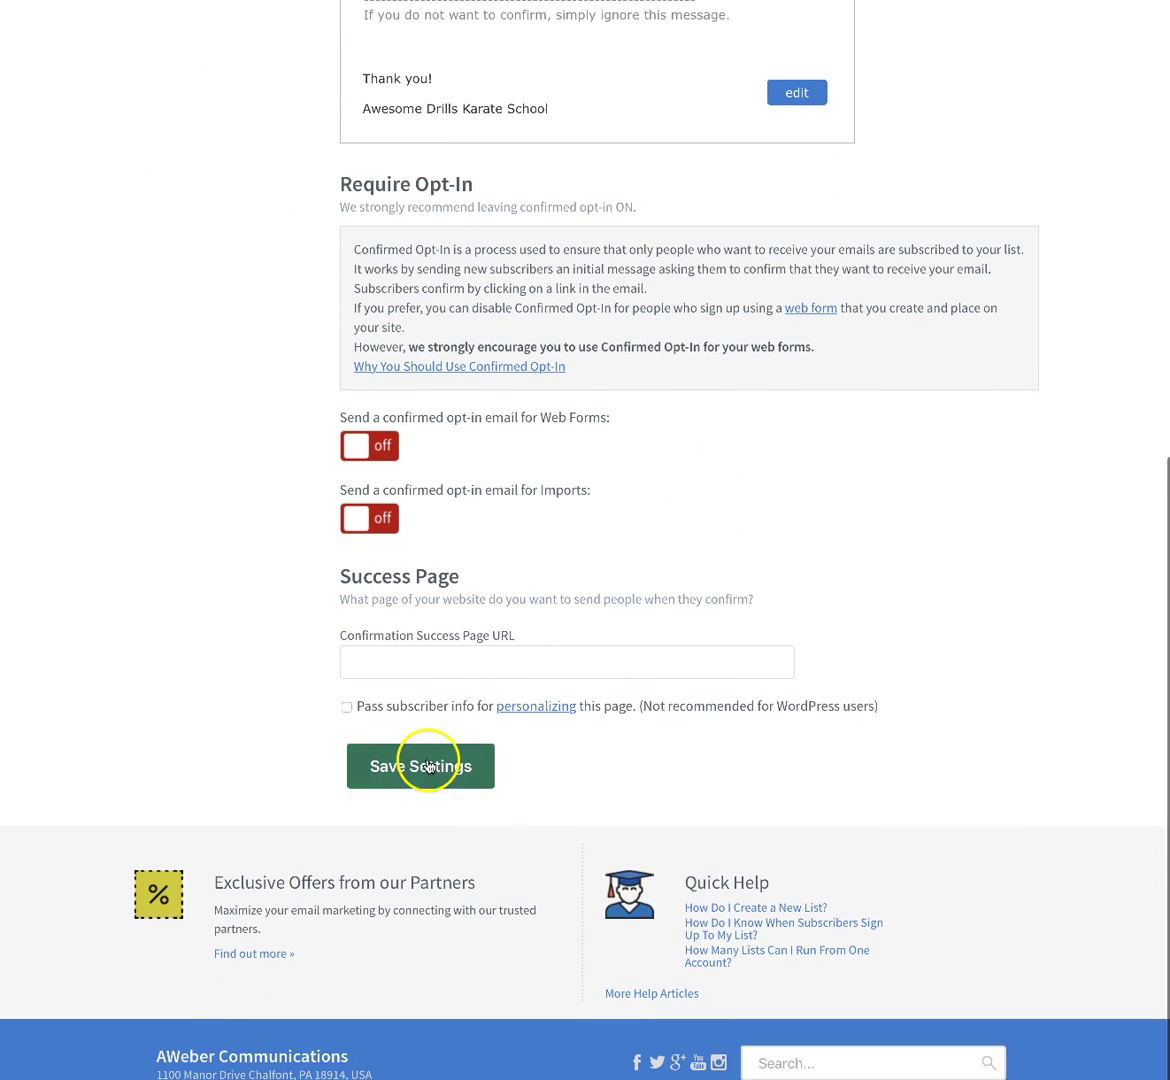
Step: Save the list's confirmation settings and start creating the first sign-up form
left_click(420, 765)
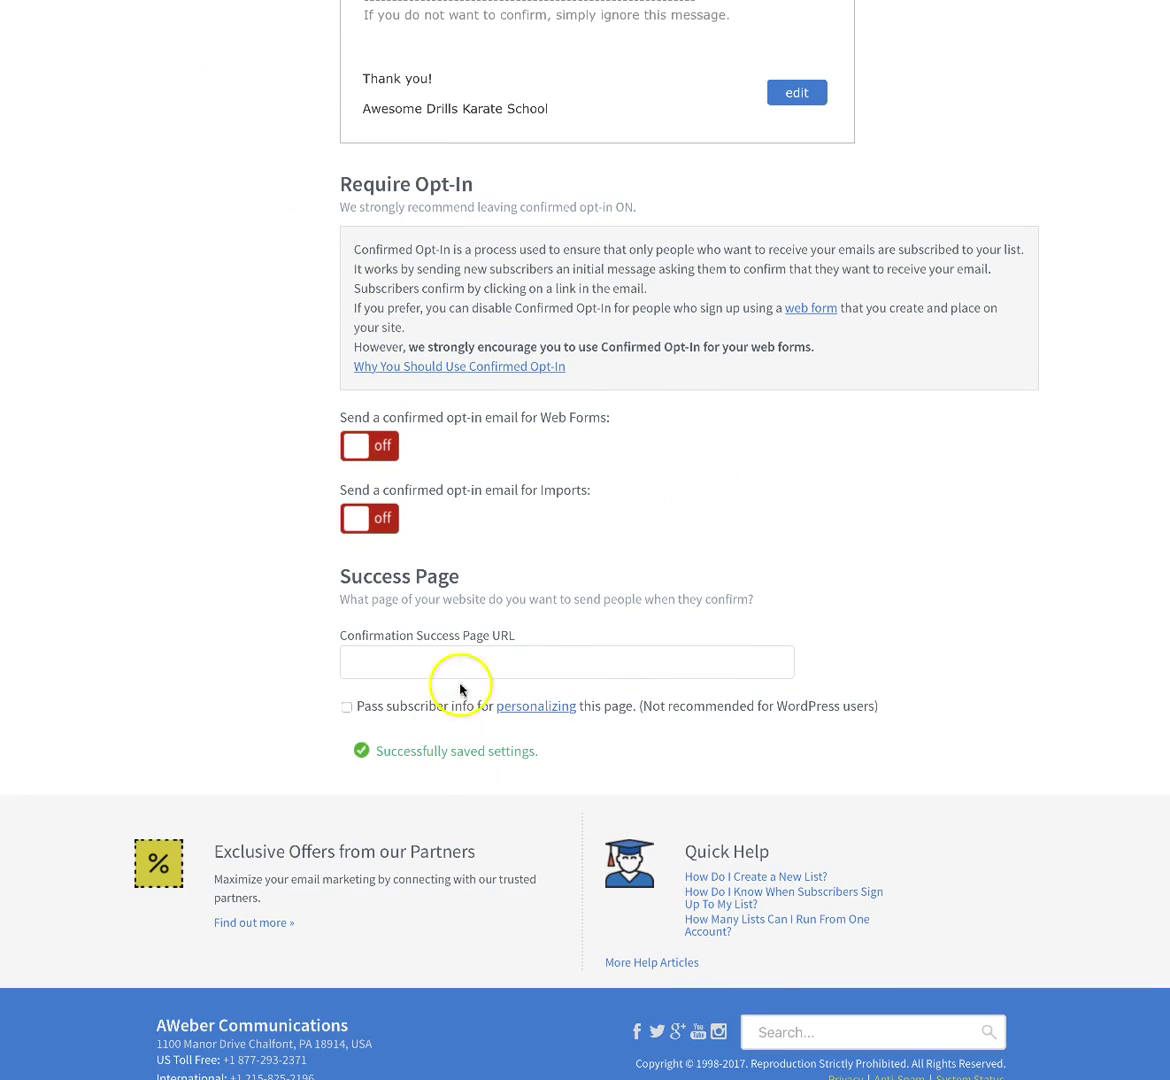
scroll(460, 690, "up", 8)
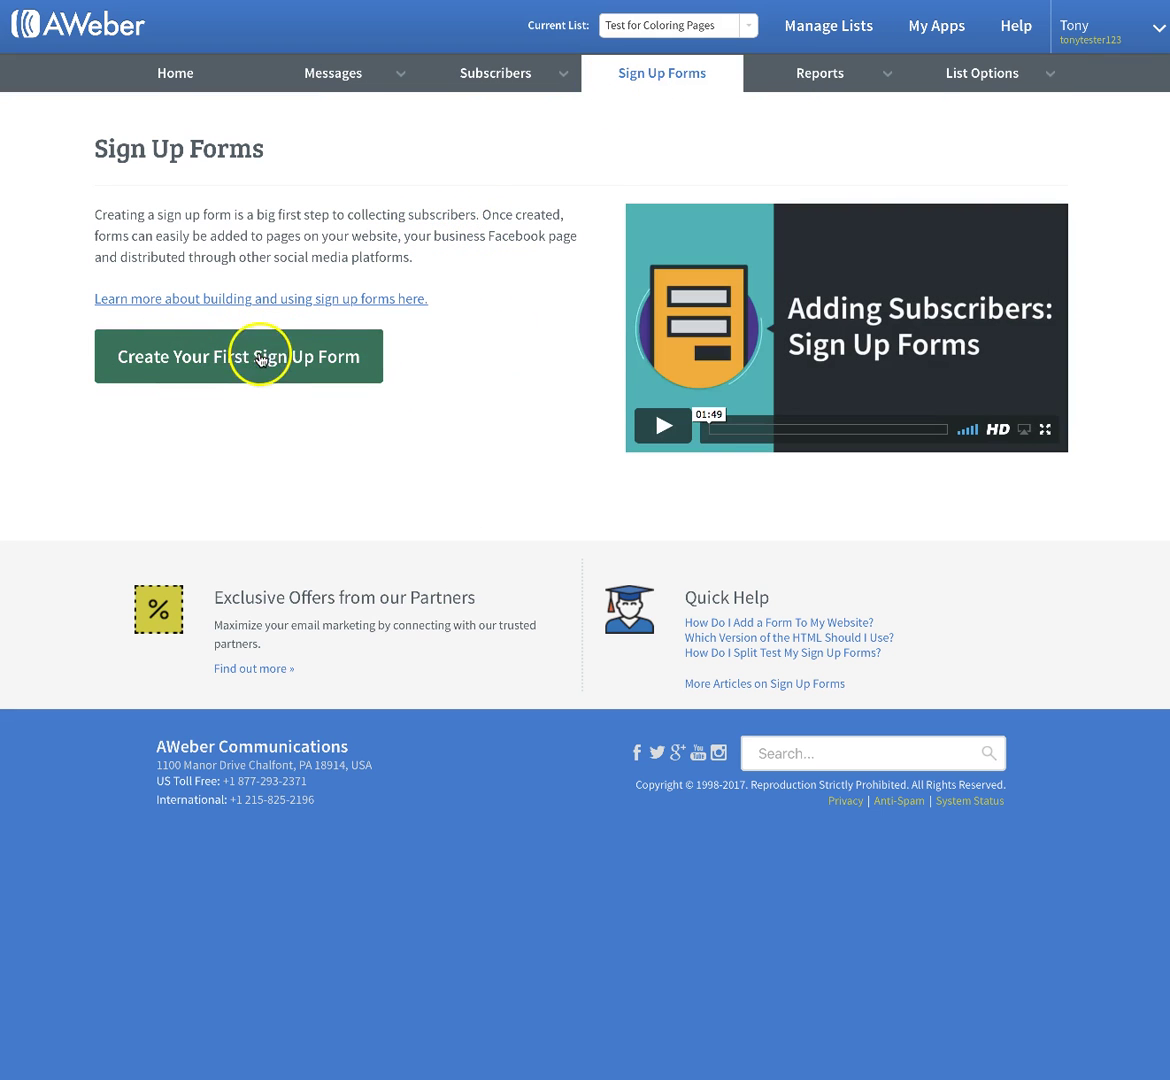
left_click(236, 358)
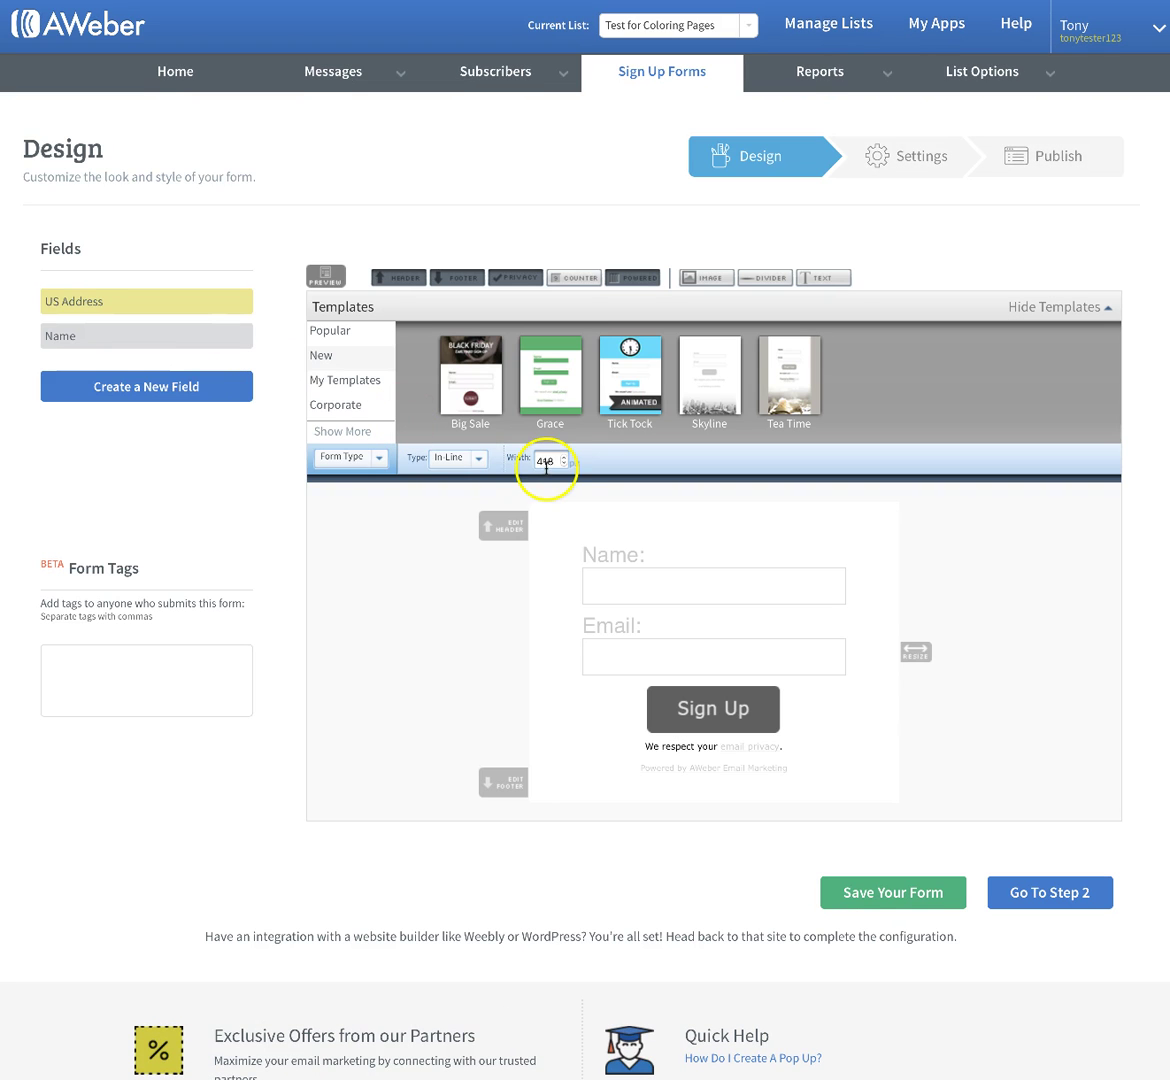
mouse_move(684, 555)
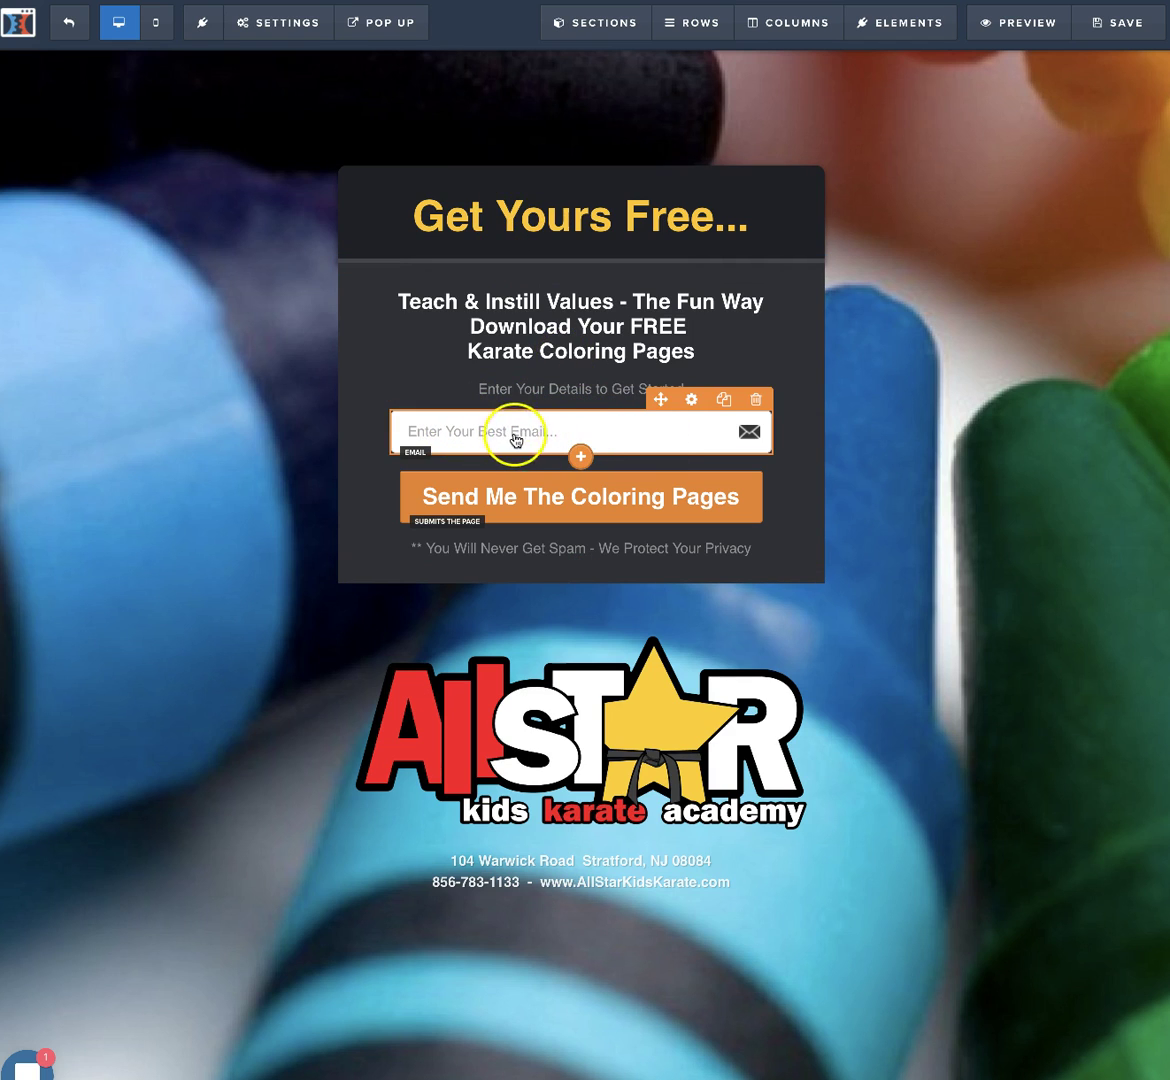
left_click(700, 20)
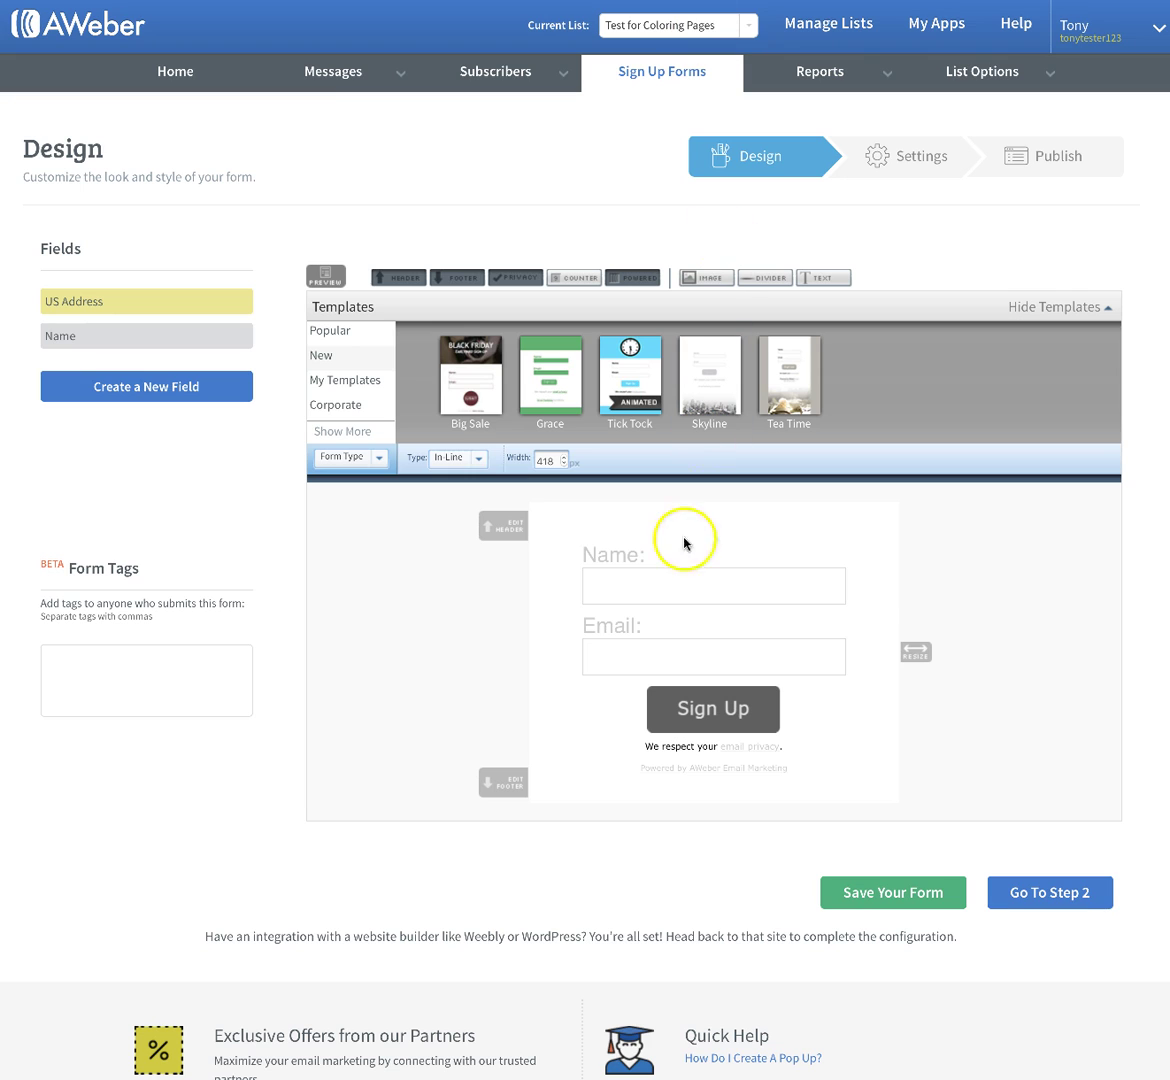
Step: Keep only the Email field, with placeholder 'Enter Your Best Email...', and save the form
left_click(893, 550)
left_click(627, 584)
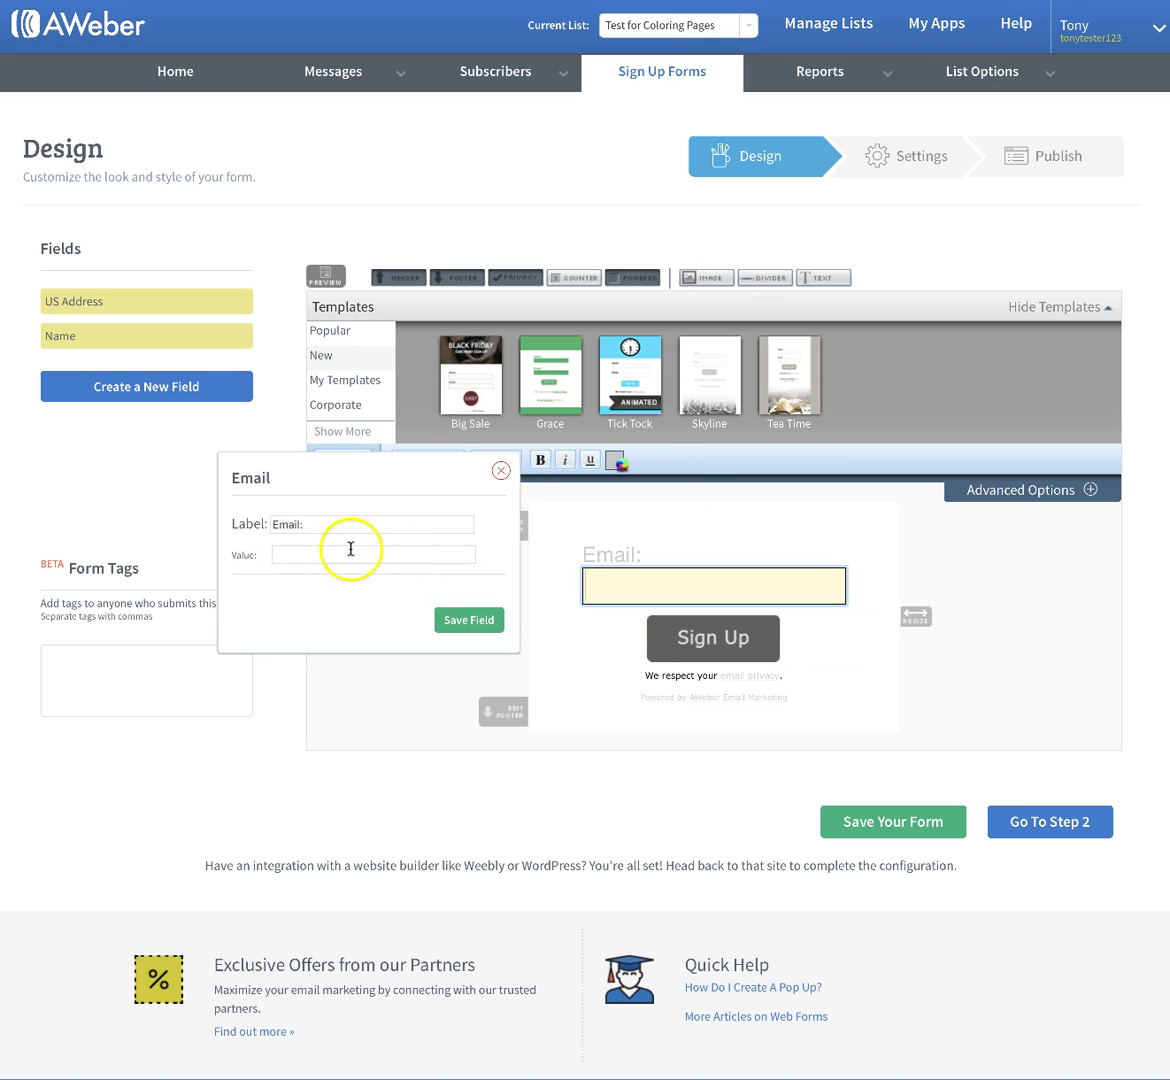
left_click(293, 555)
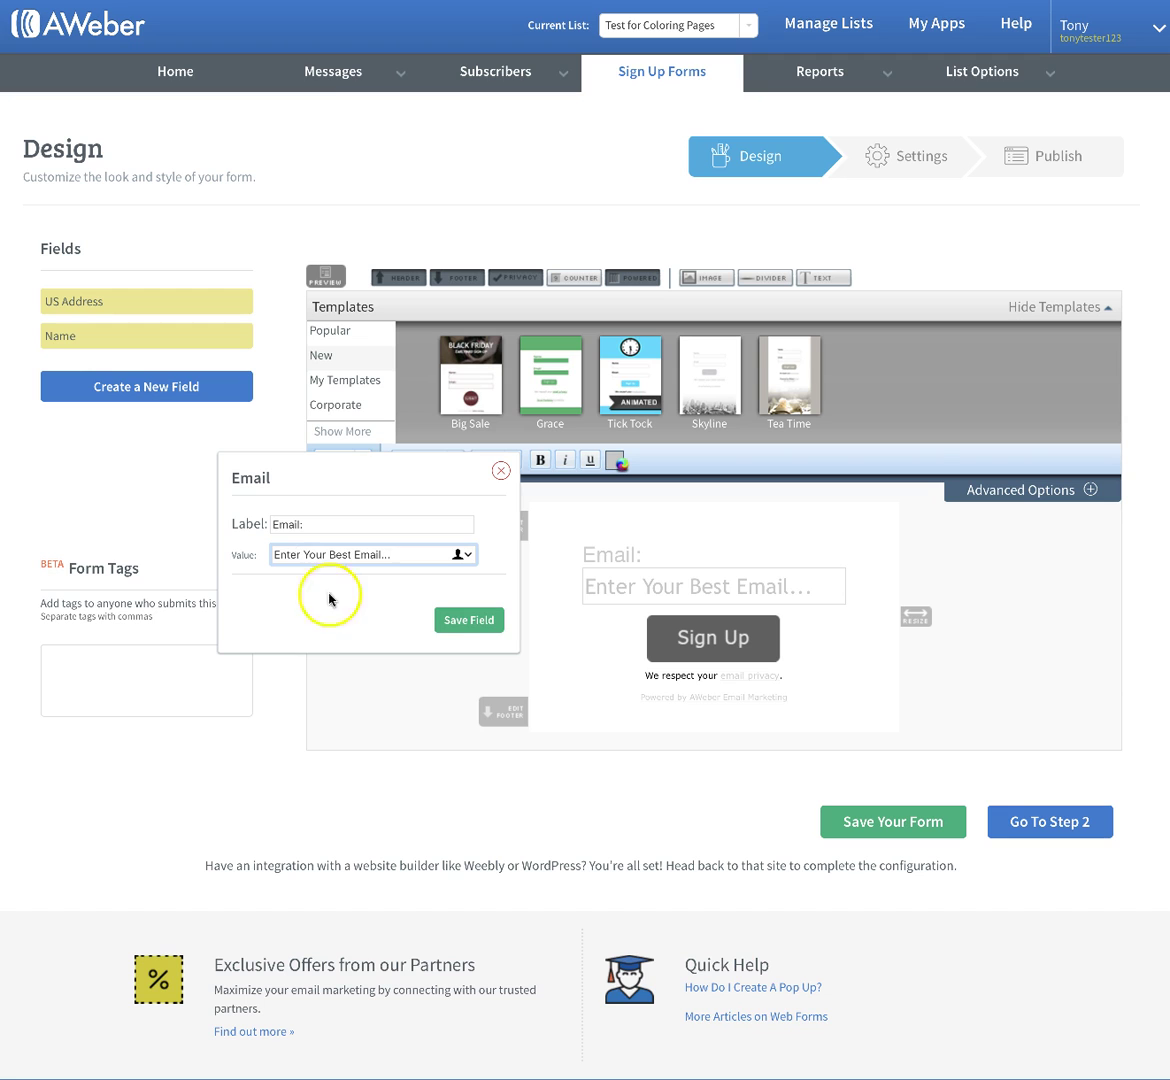
left_click(469, 620)
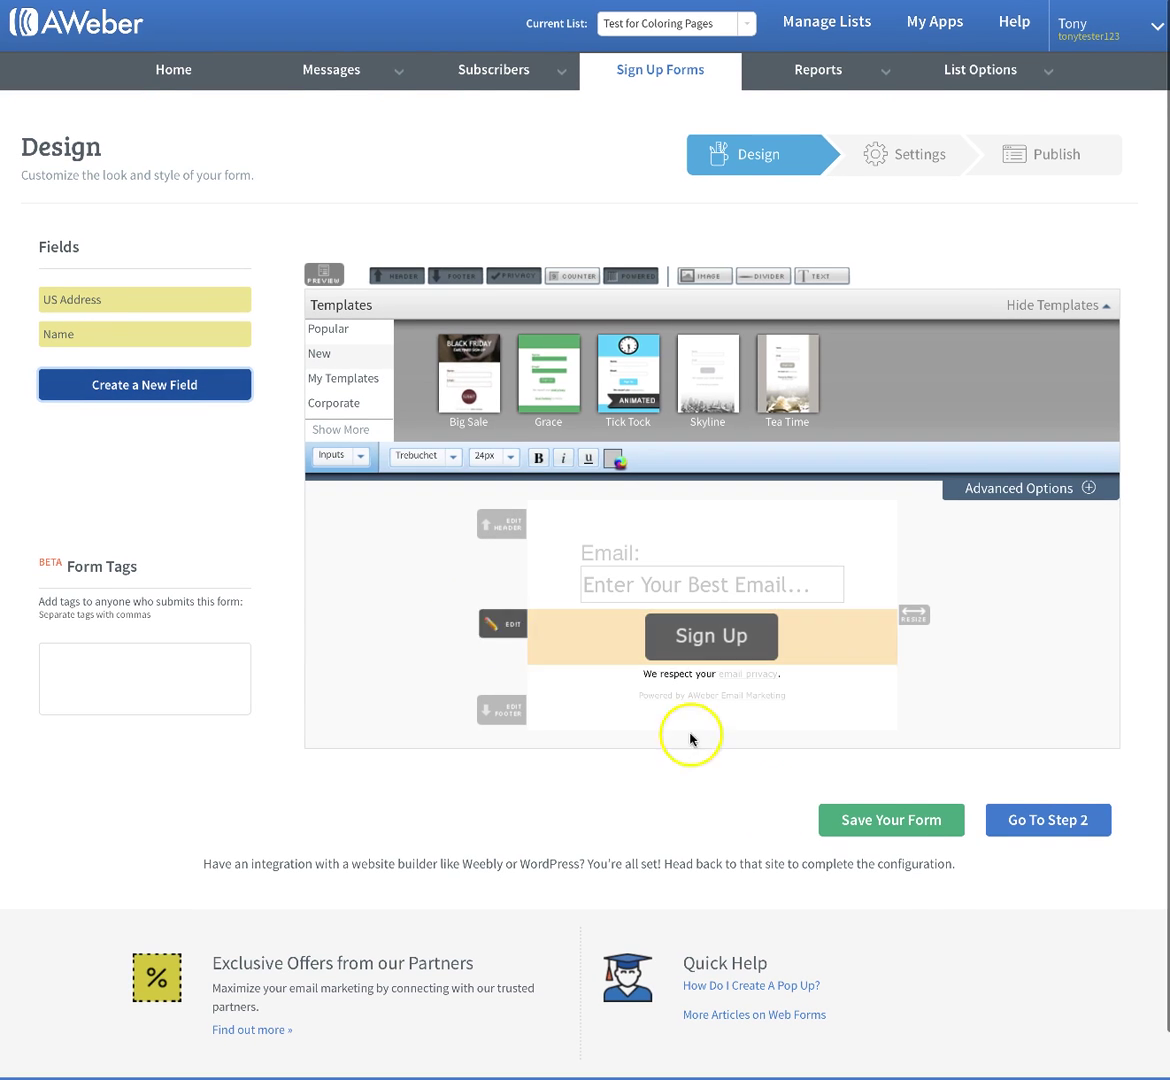
left_click(897, 822)
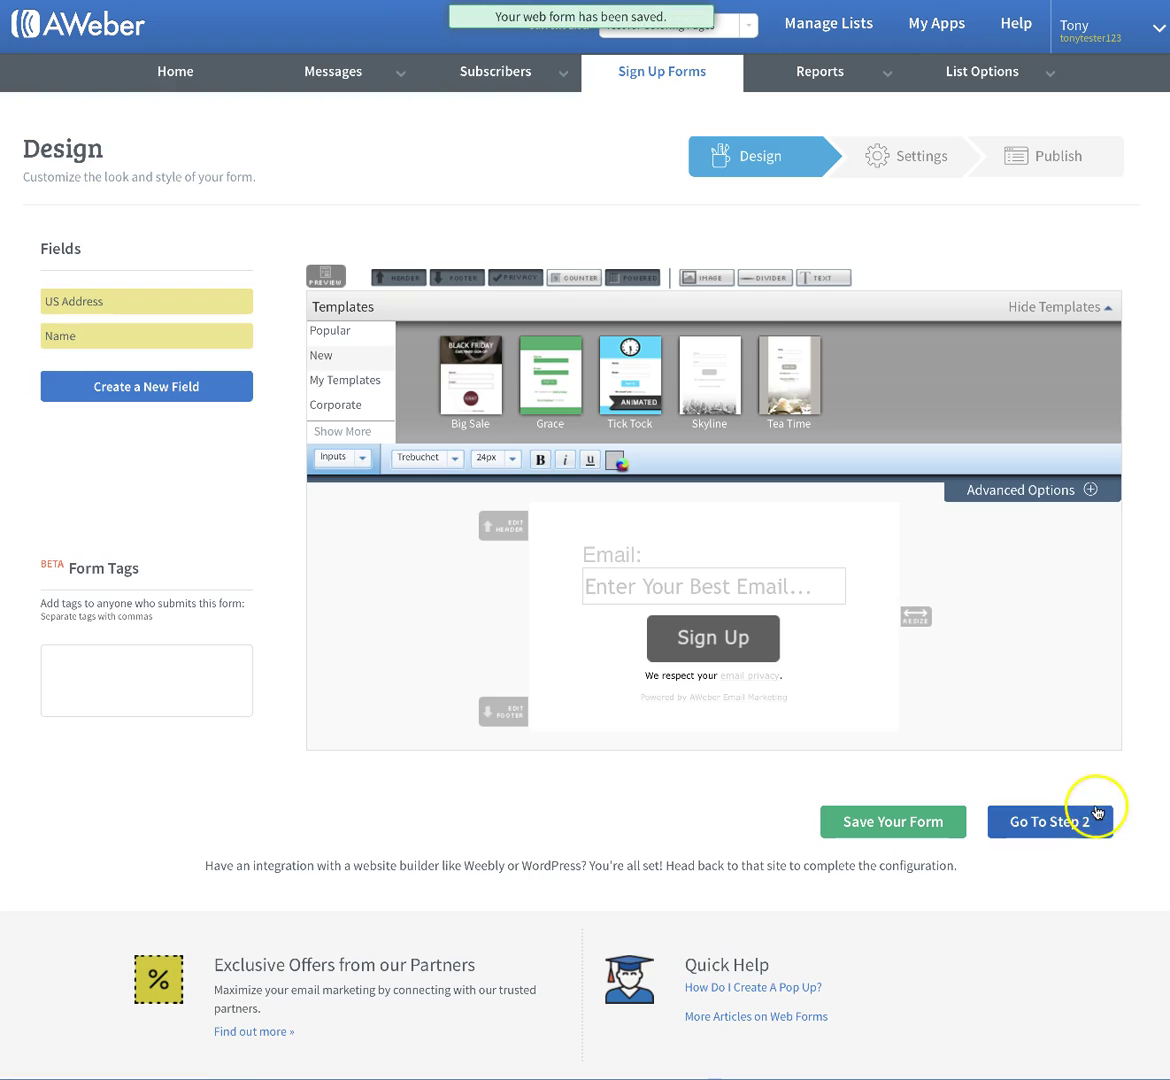
Step: Rename the form to include 'Test for Coloring Sheets', save it, and proceed to Publish
left_click(1088, 818)
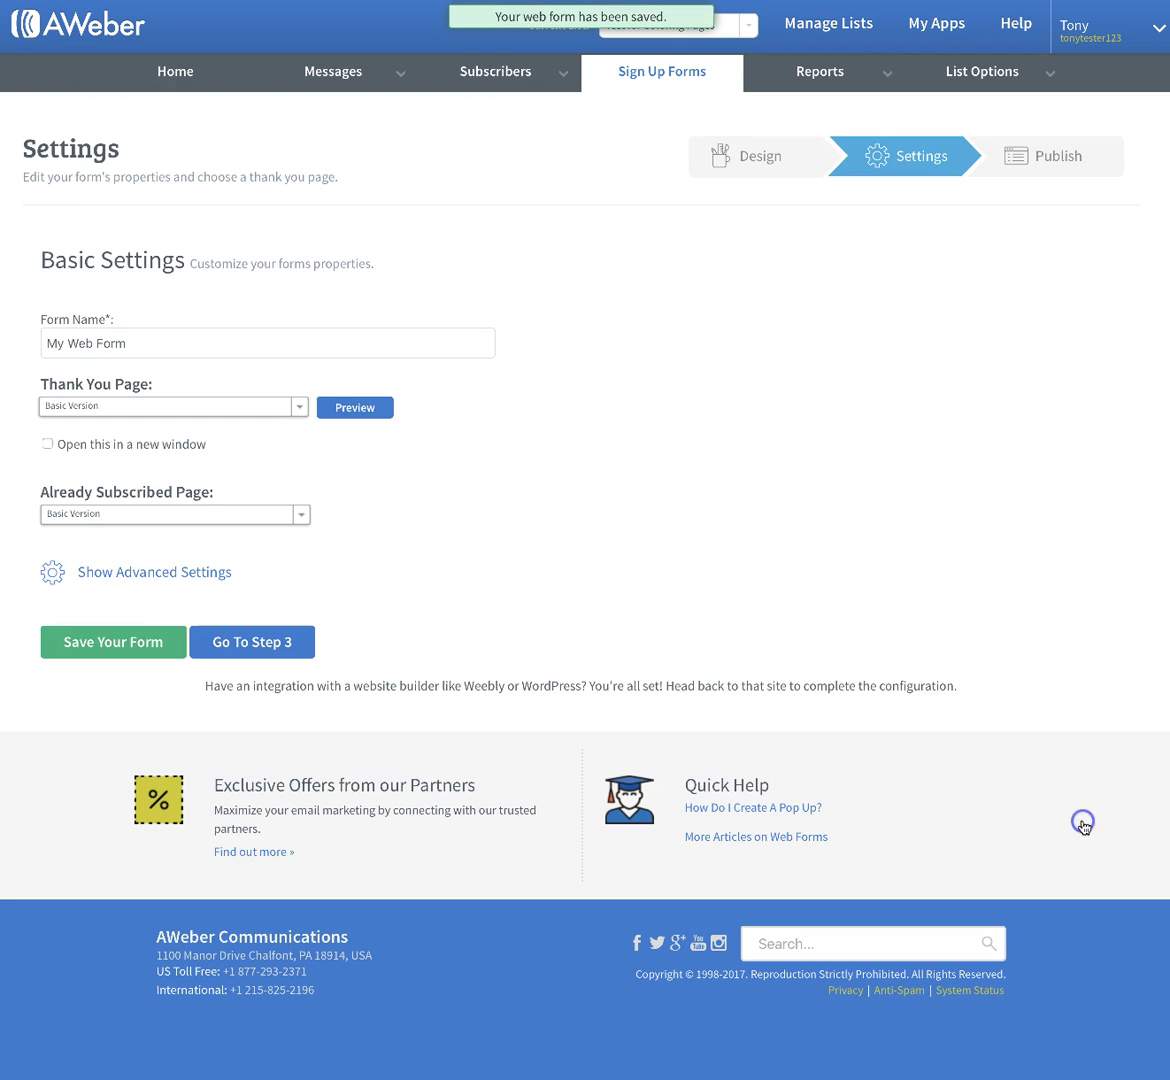
left_click(133, 342)
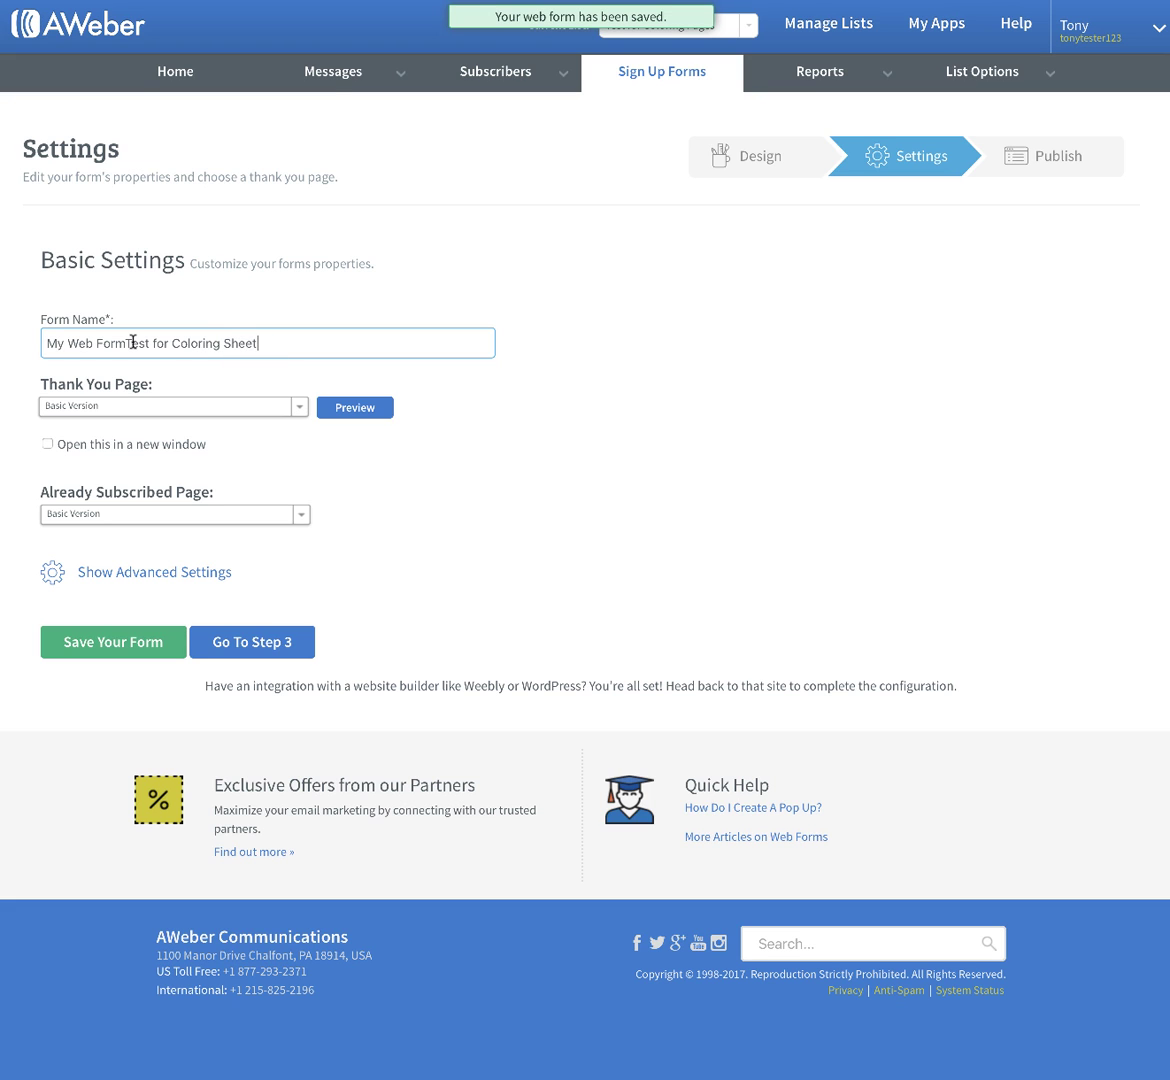
left_click(106, 648)
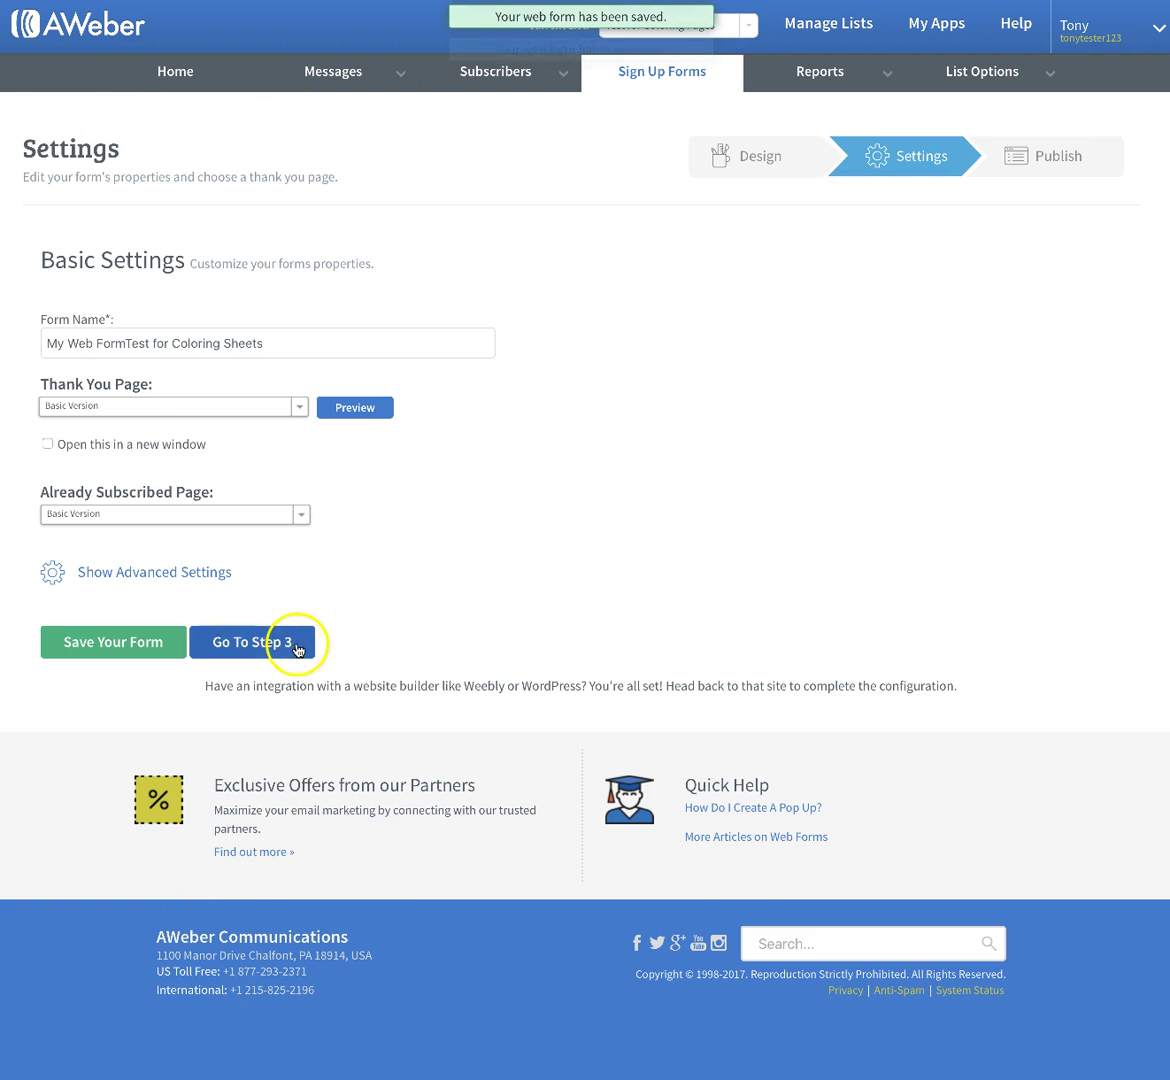
left_click(287, 648)
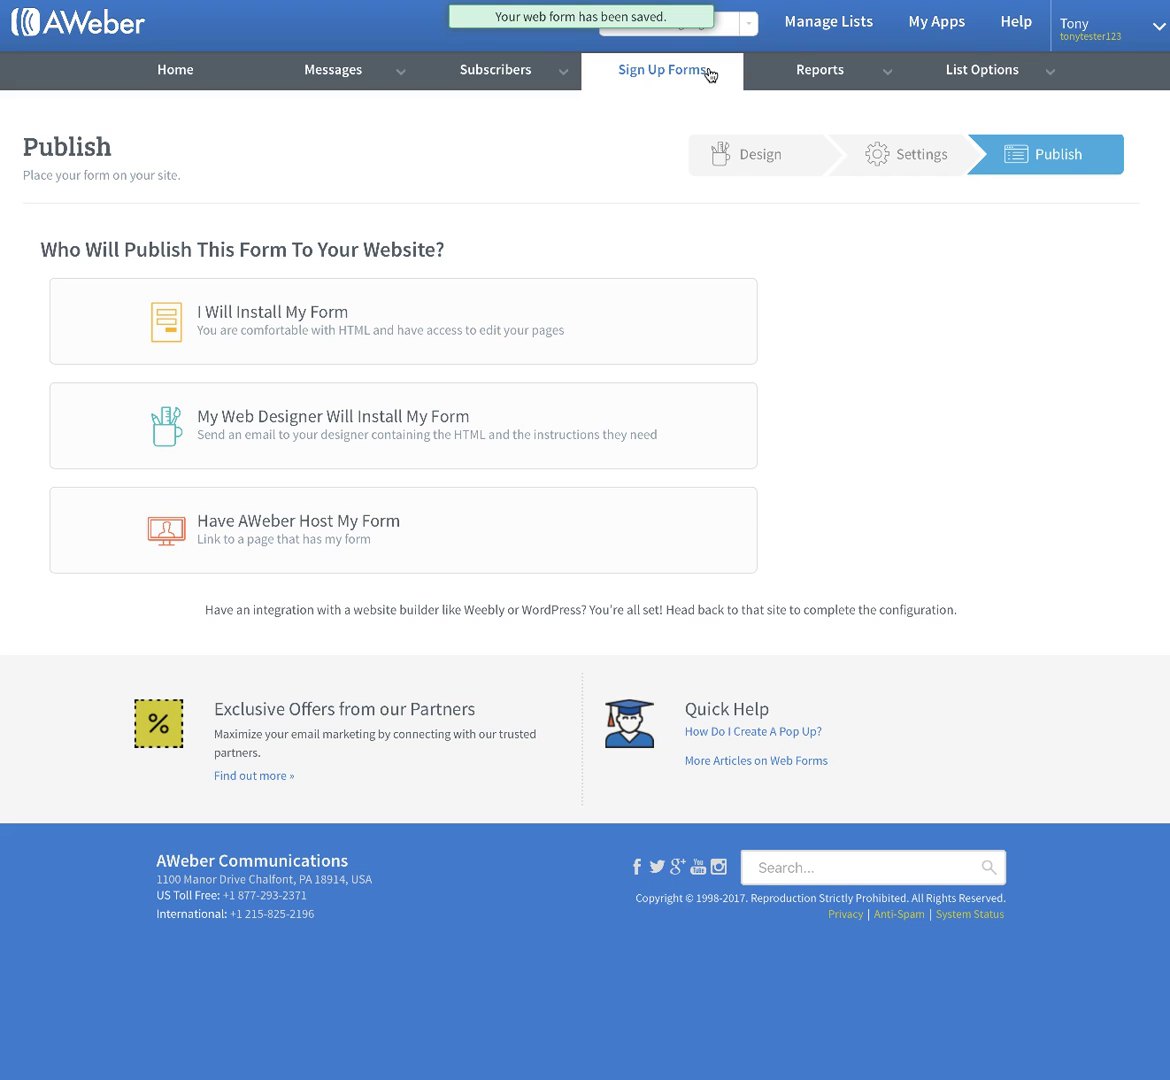
mouse_move(332, 76)
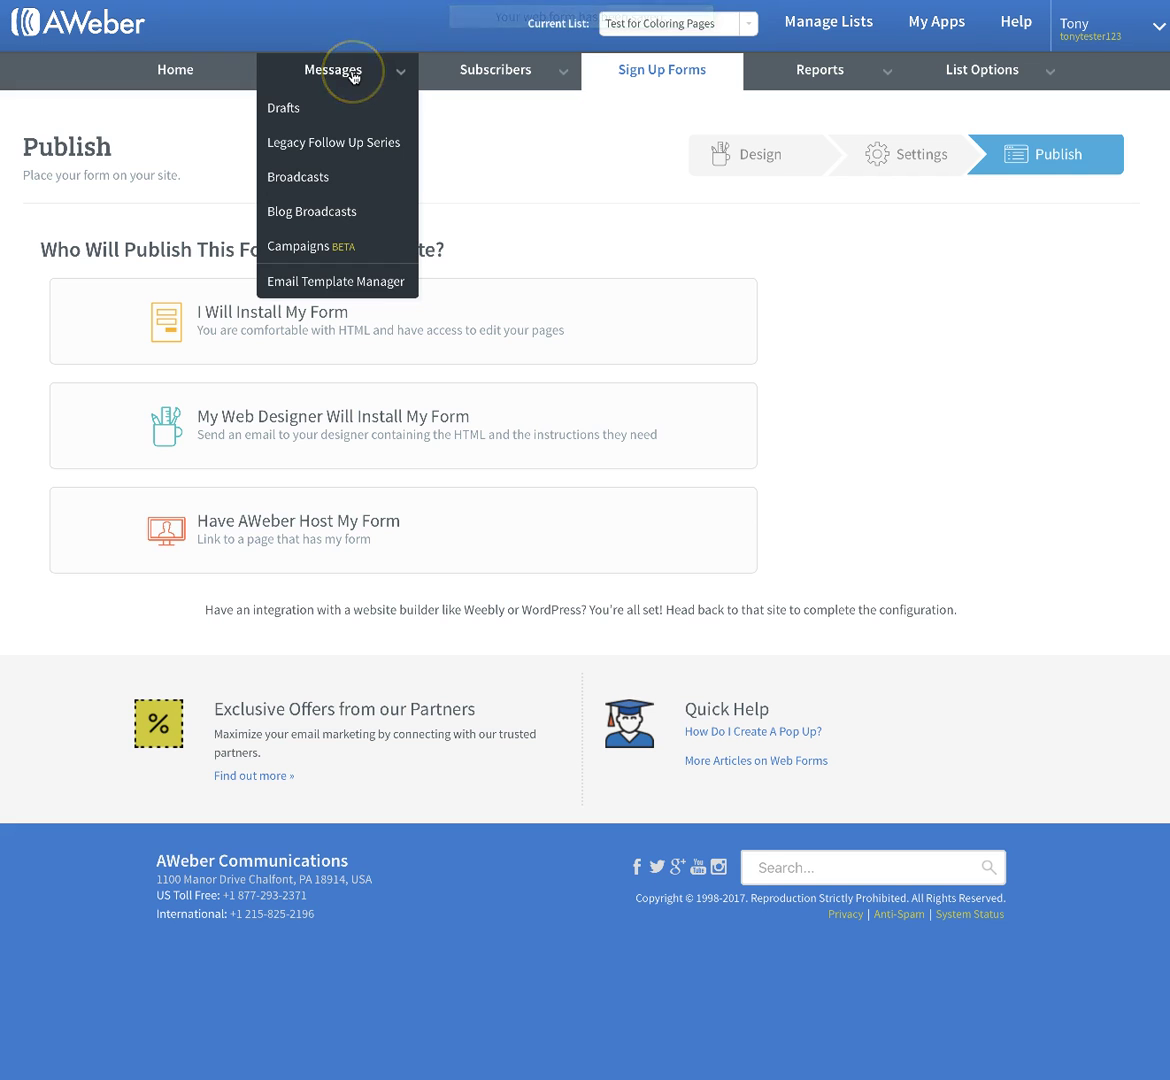
Step: Open the Messages Drafts page for the list and start a new message
left_click(352, 74)
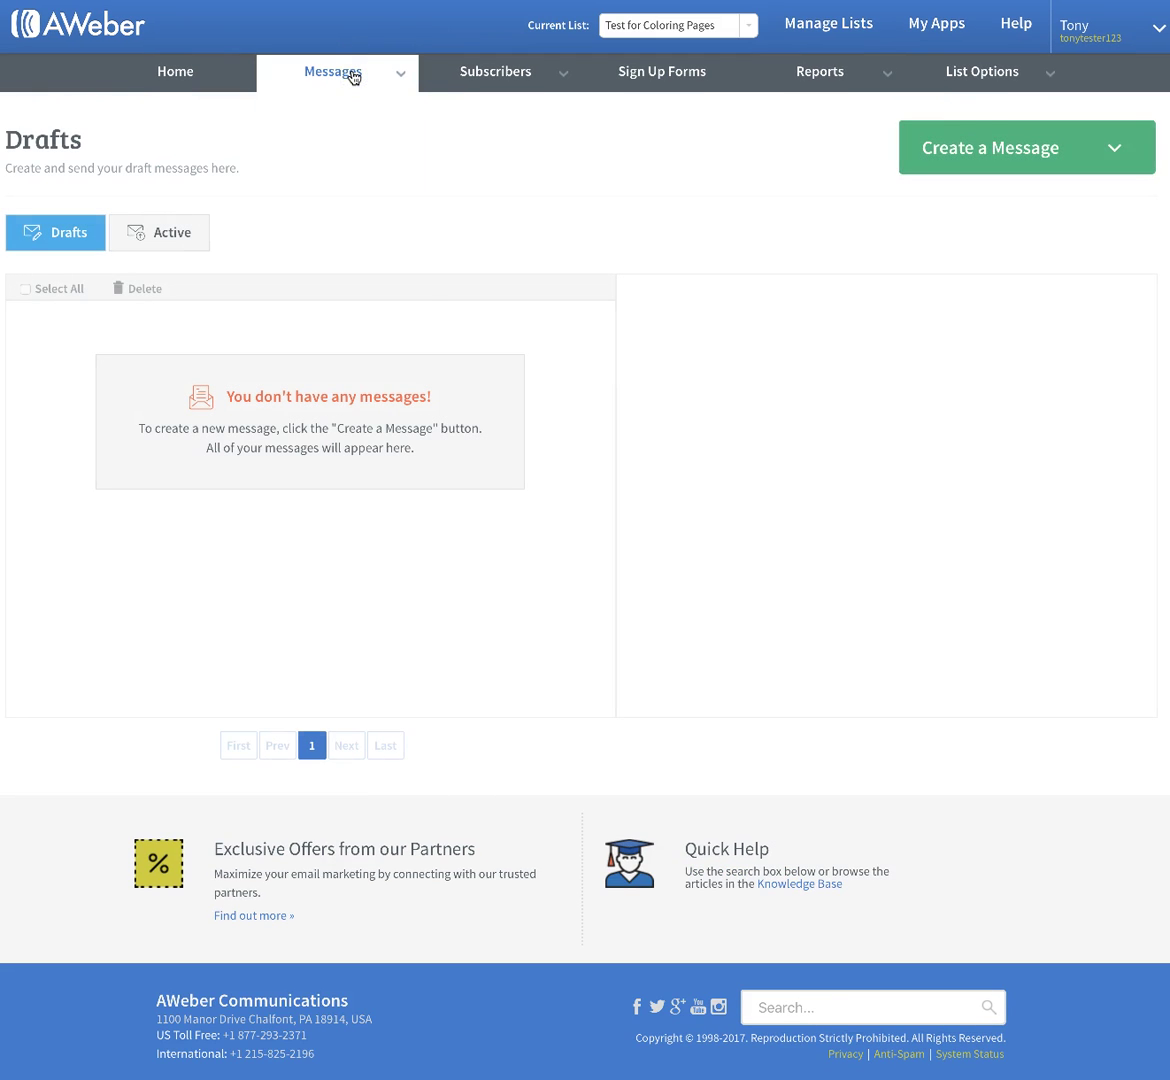
left_click(987, 150)
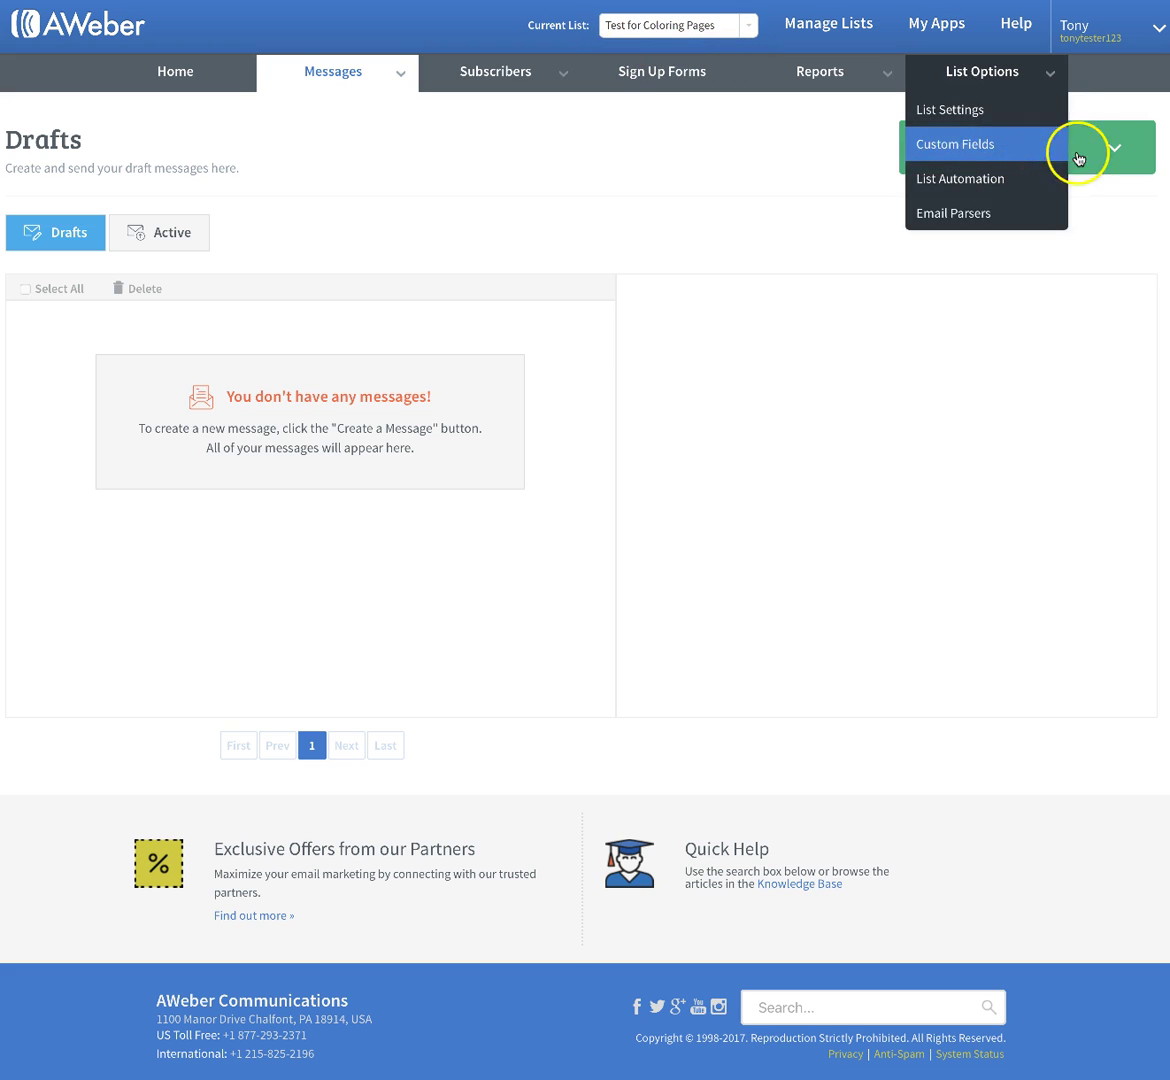
Step: Remove the sample headline and place an image block above the greeting
left_click(1120, 150)
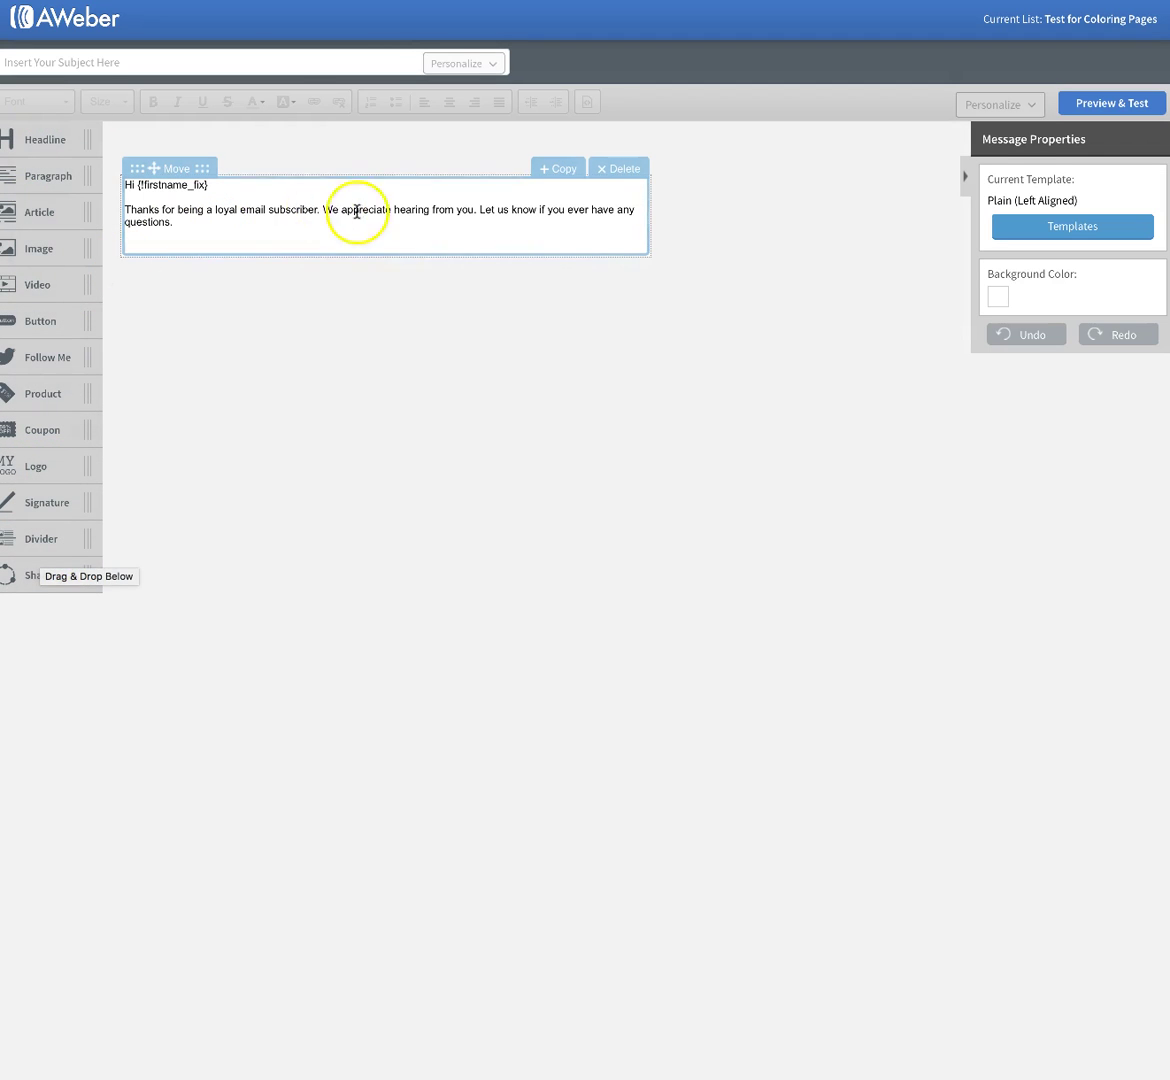
scroll(376, 198, "down", 1)
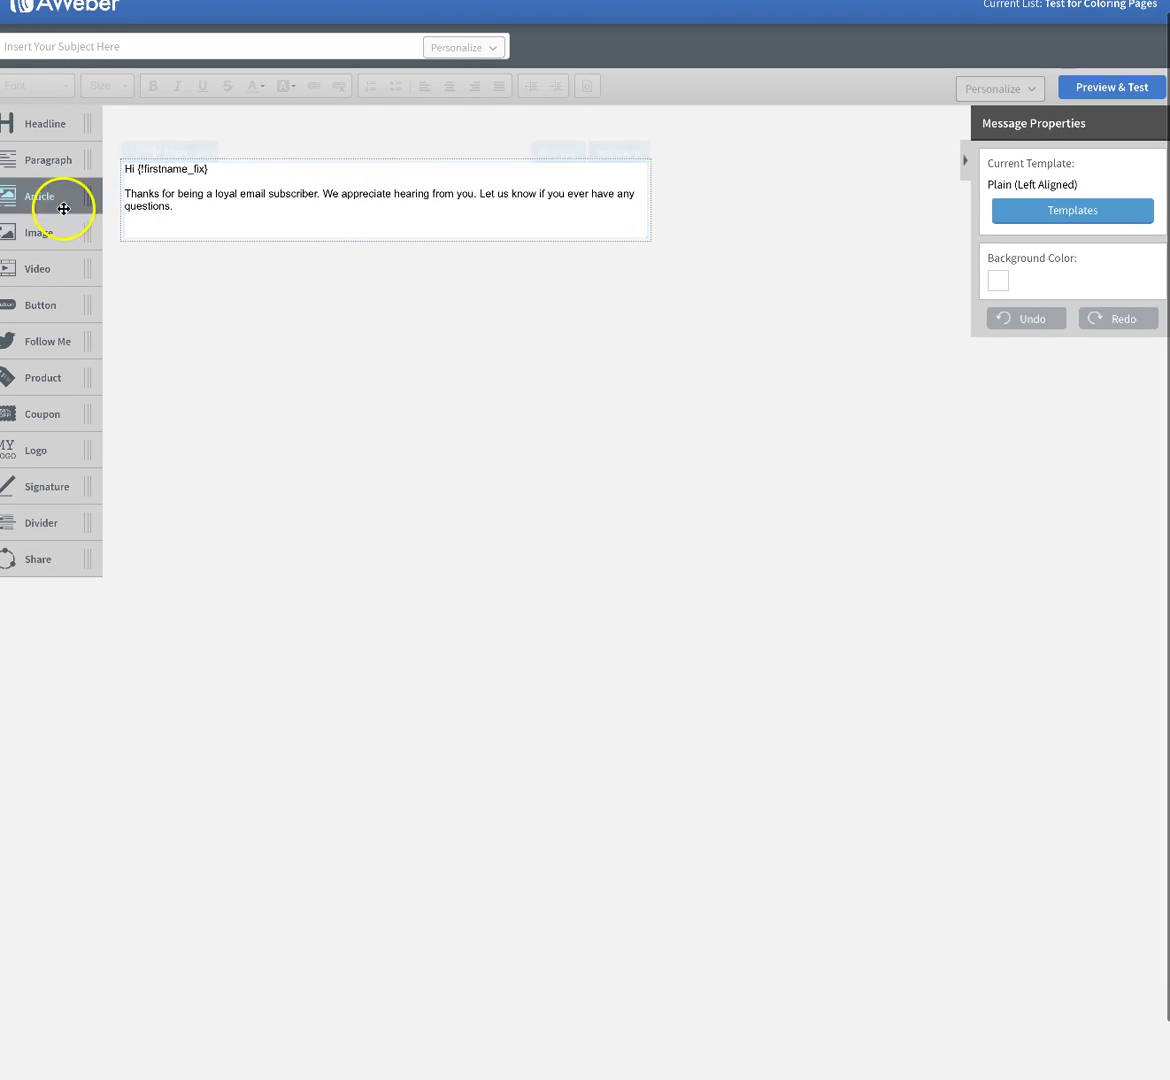
left_click_drag(63, 204, 122, 186)
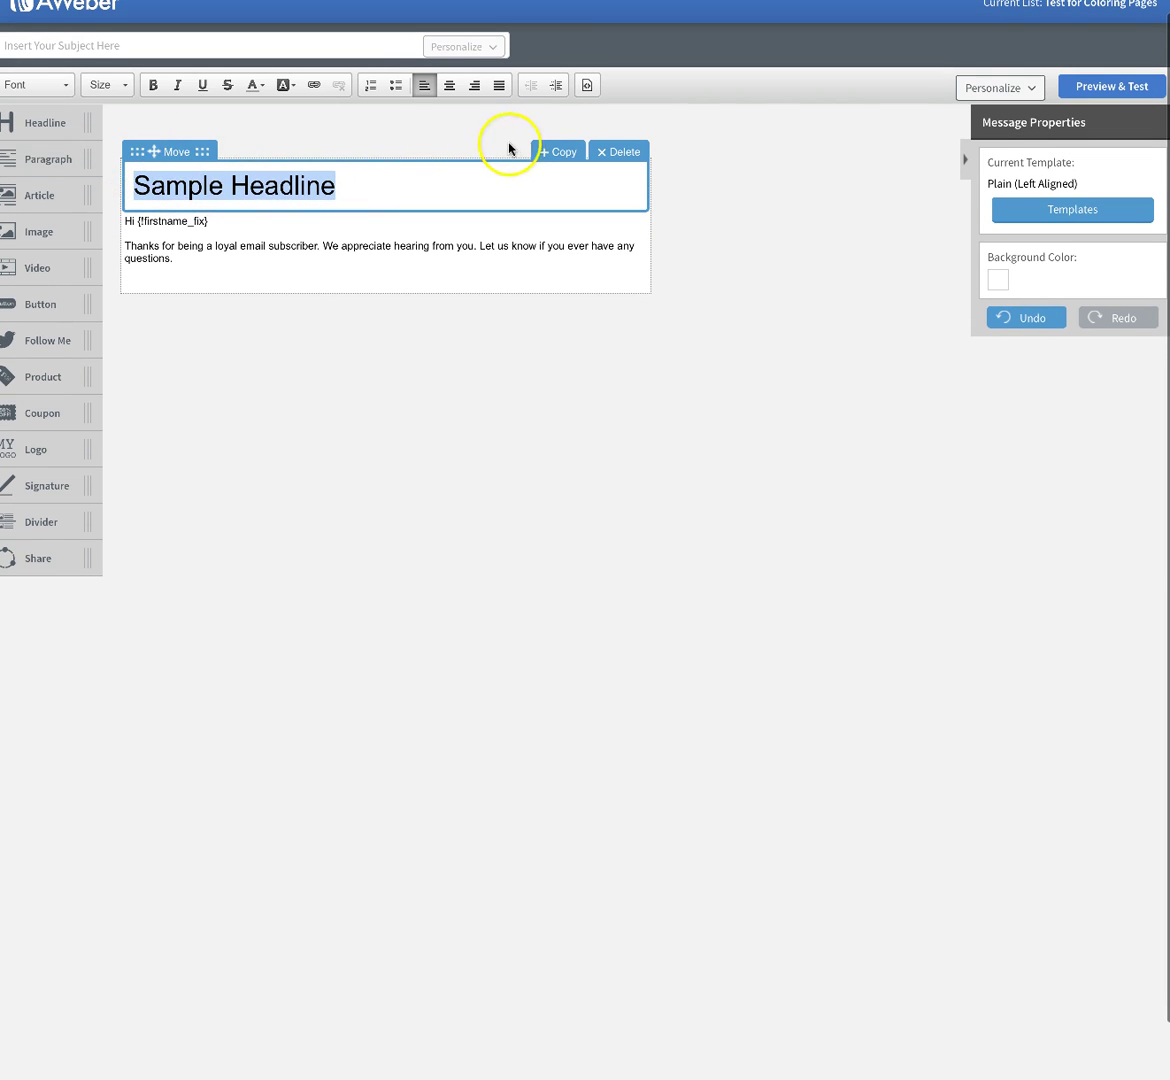
left_click(606, 153)
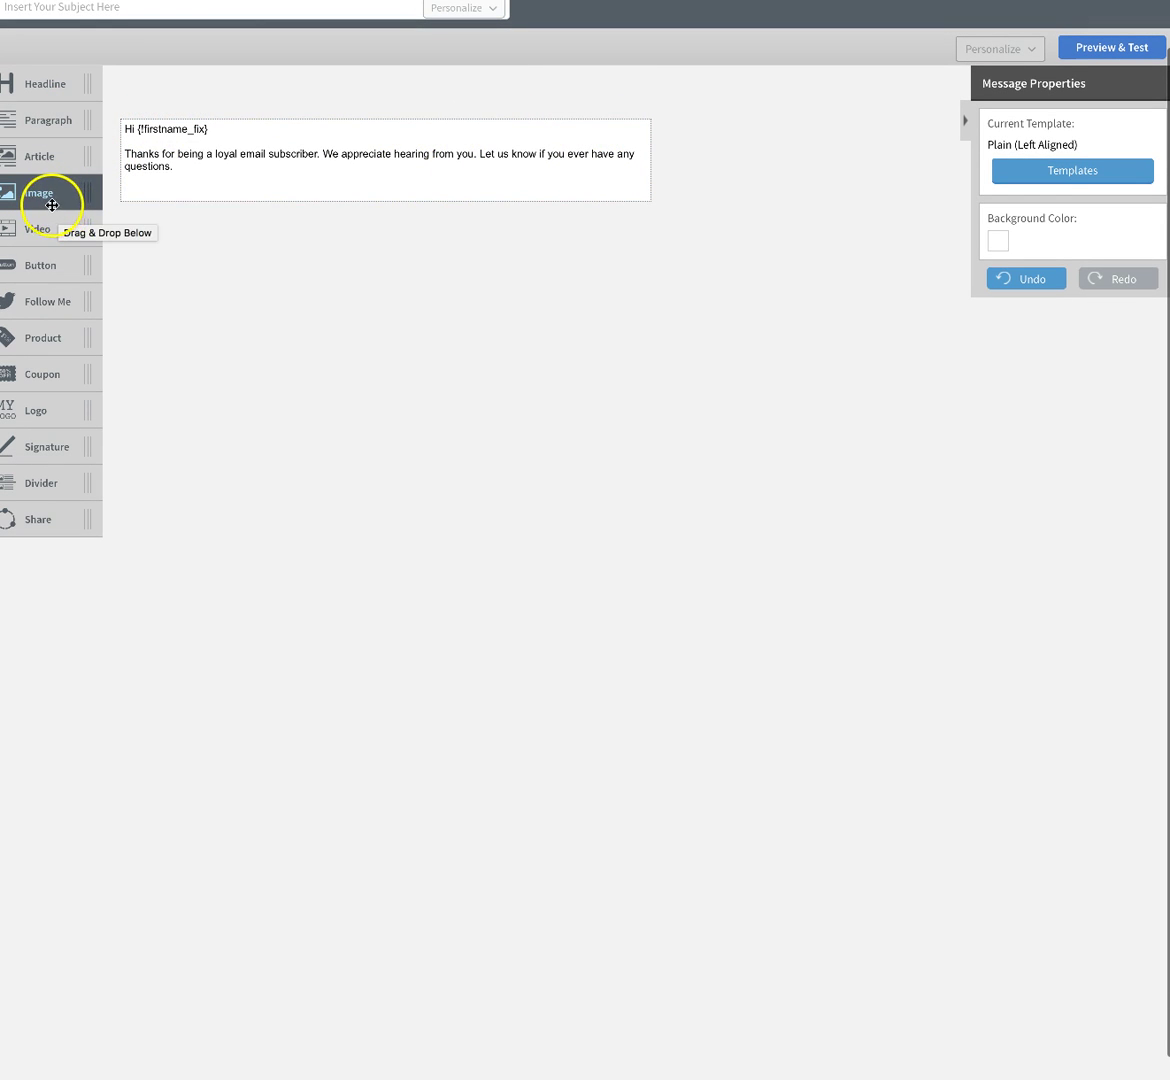
left_click_drag(52, 205, 385, 137)
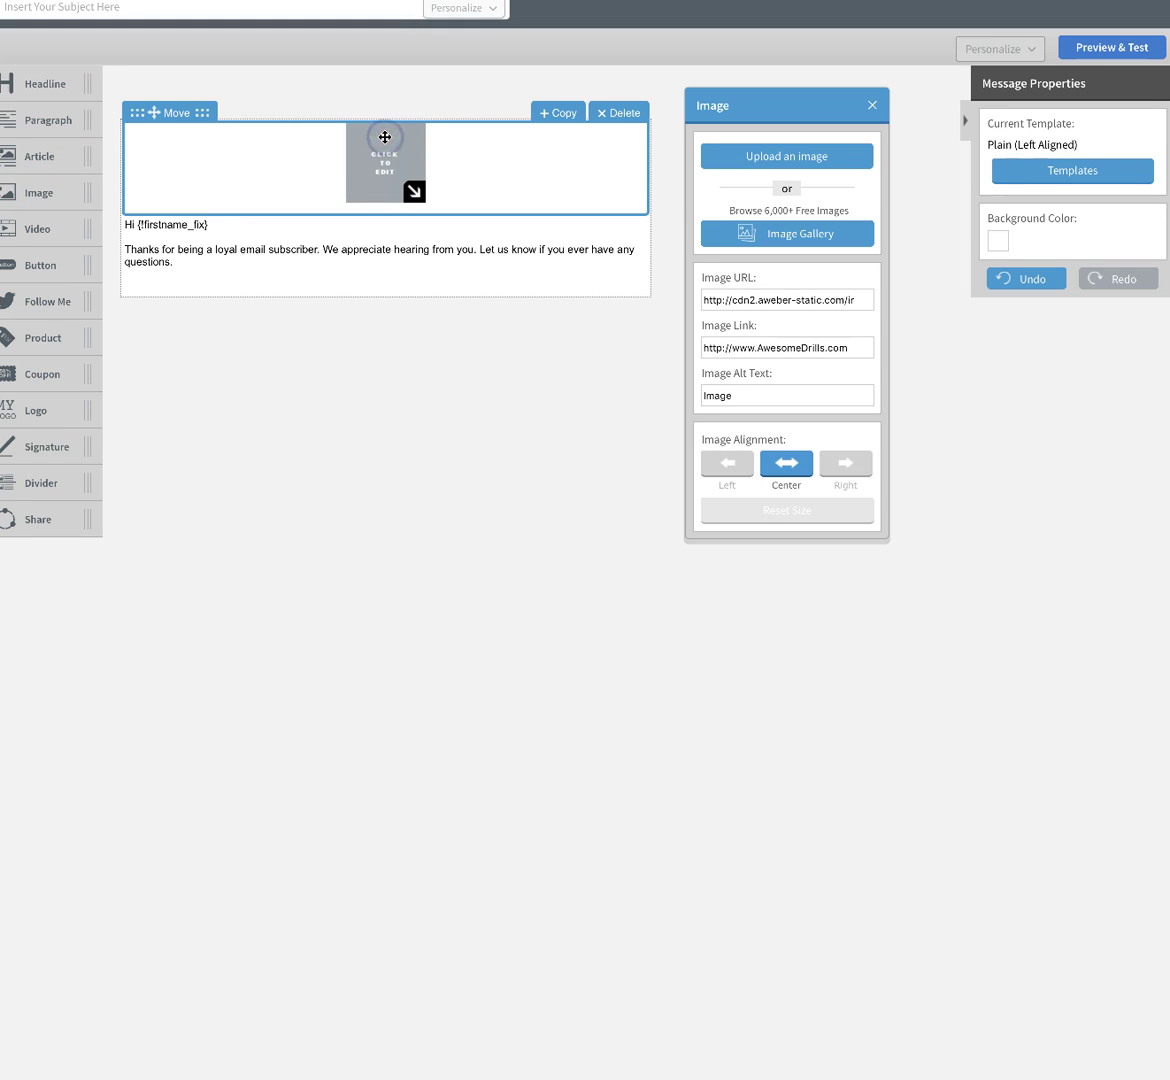
Step: Upload the All Star logo PNG from the Desktop into the image block
left_click(784, 156)
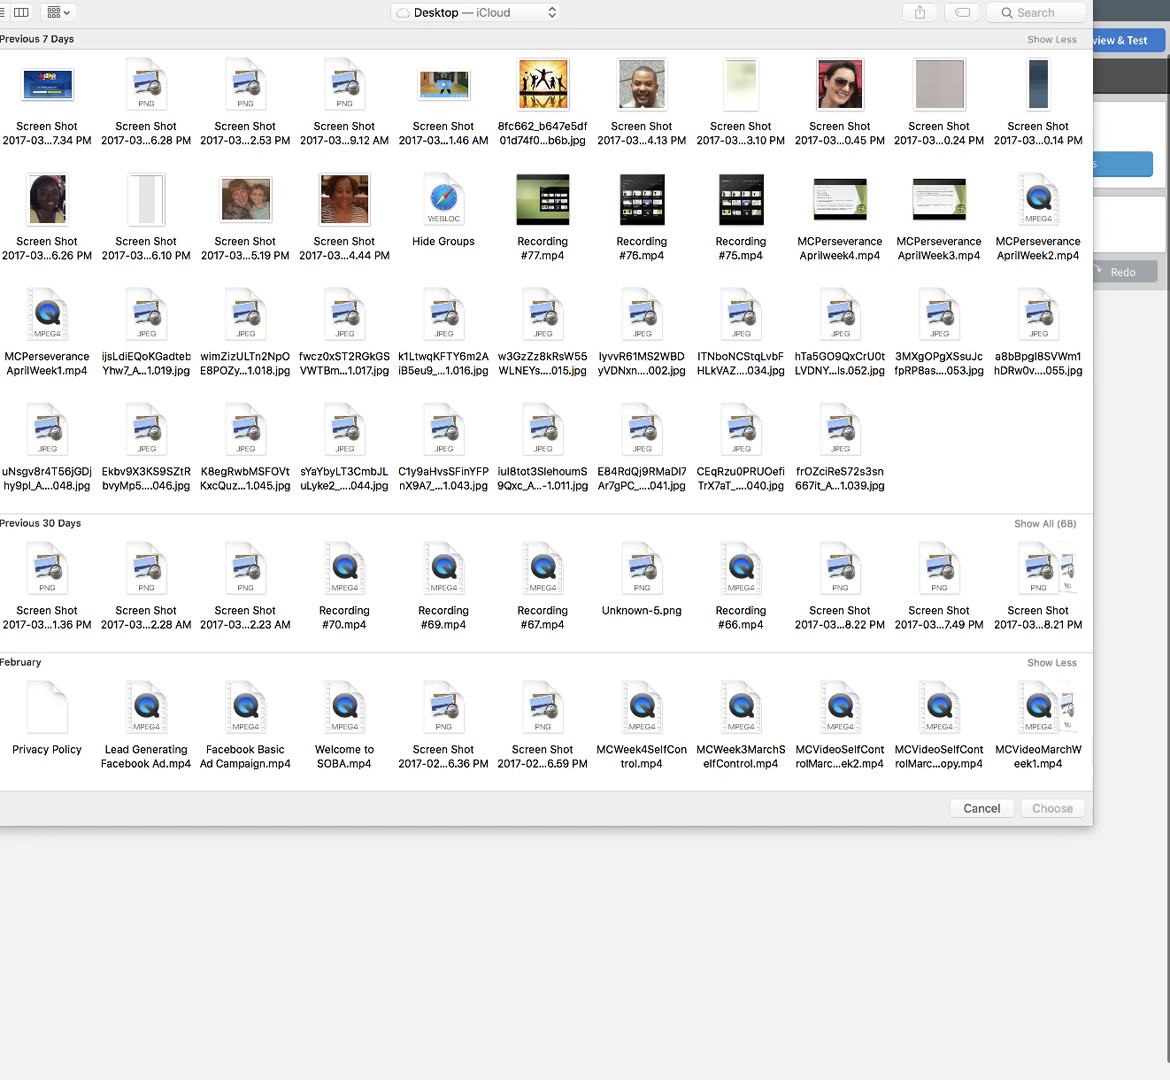
scroll(616, 555, "right", 10)
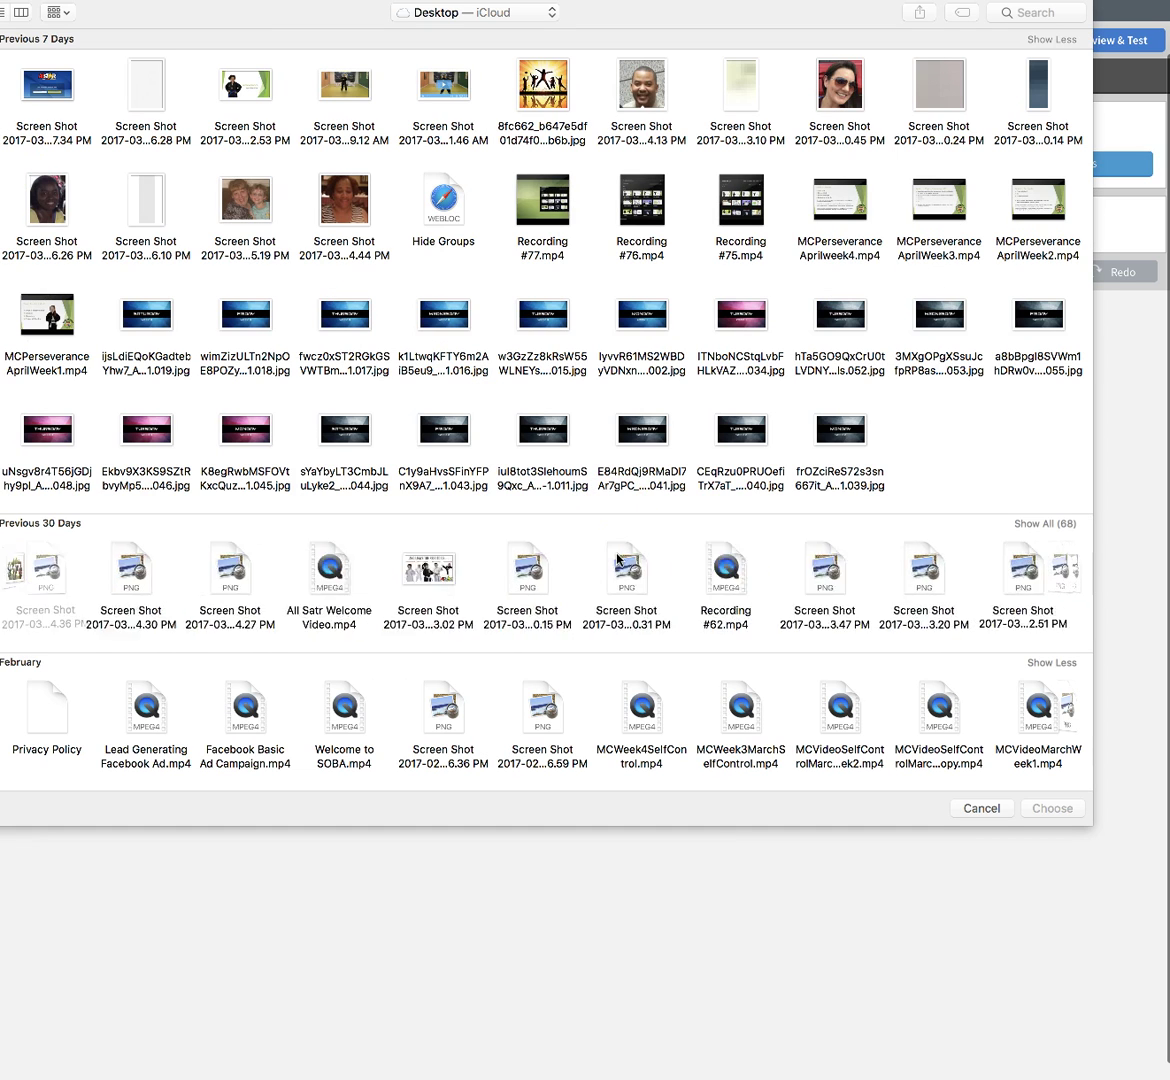
scroll(617, 559, "right", 10)
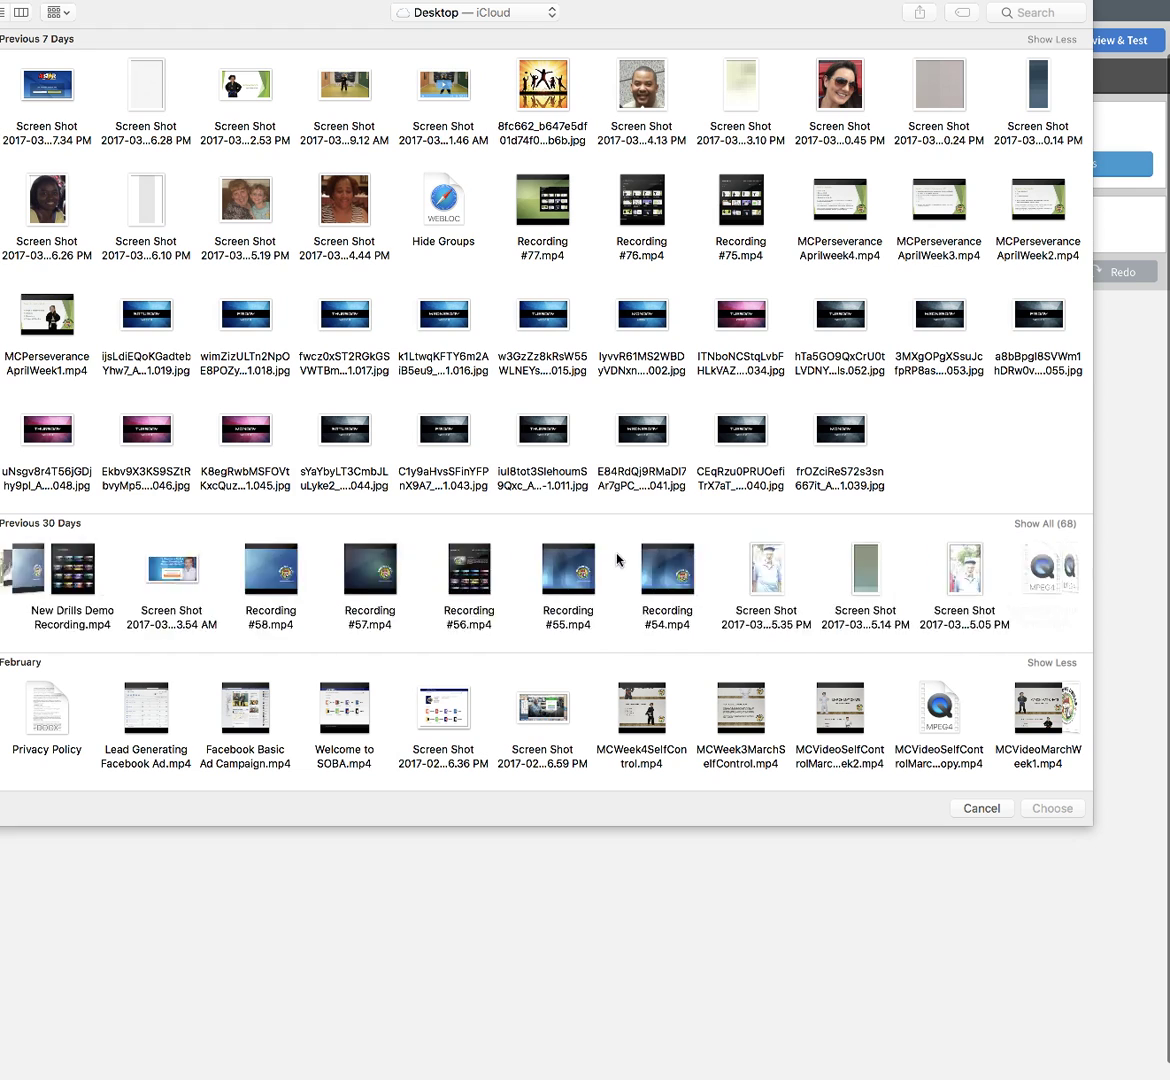
scroll(617, 559, "right", 10)
left_click(763, 574)
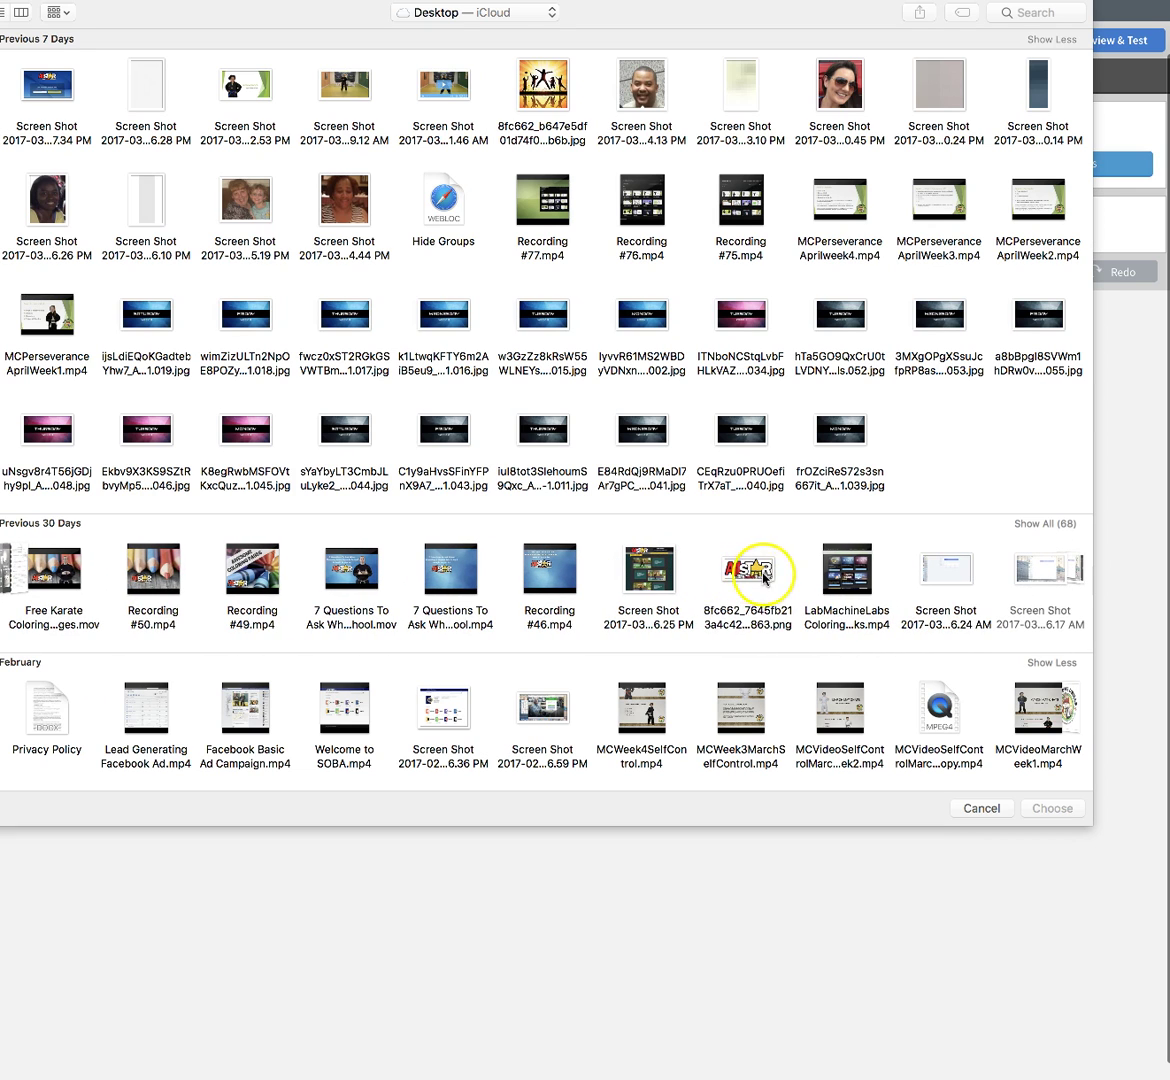
left_click(1040, 808)
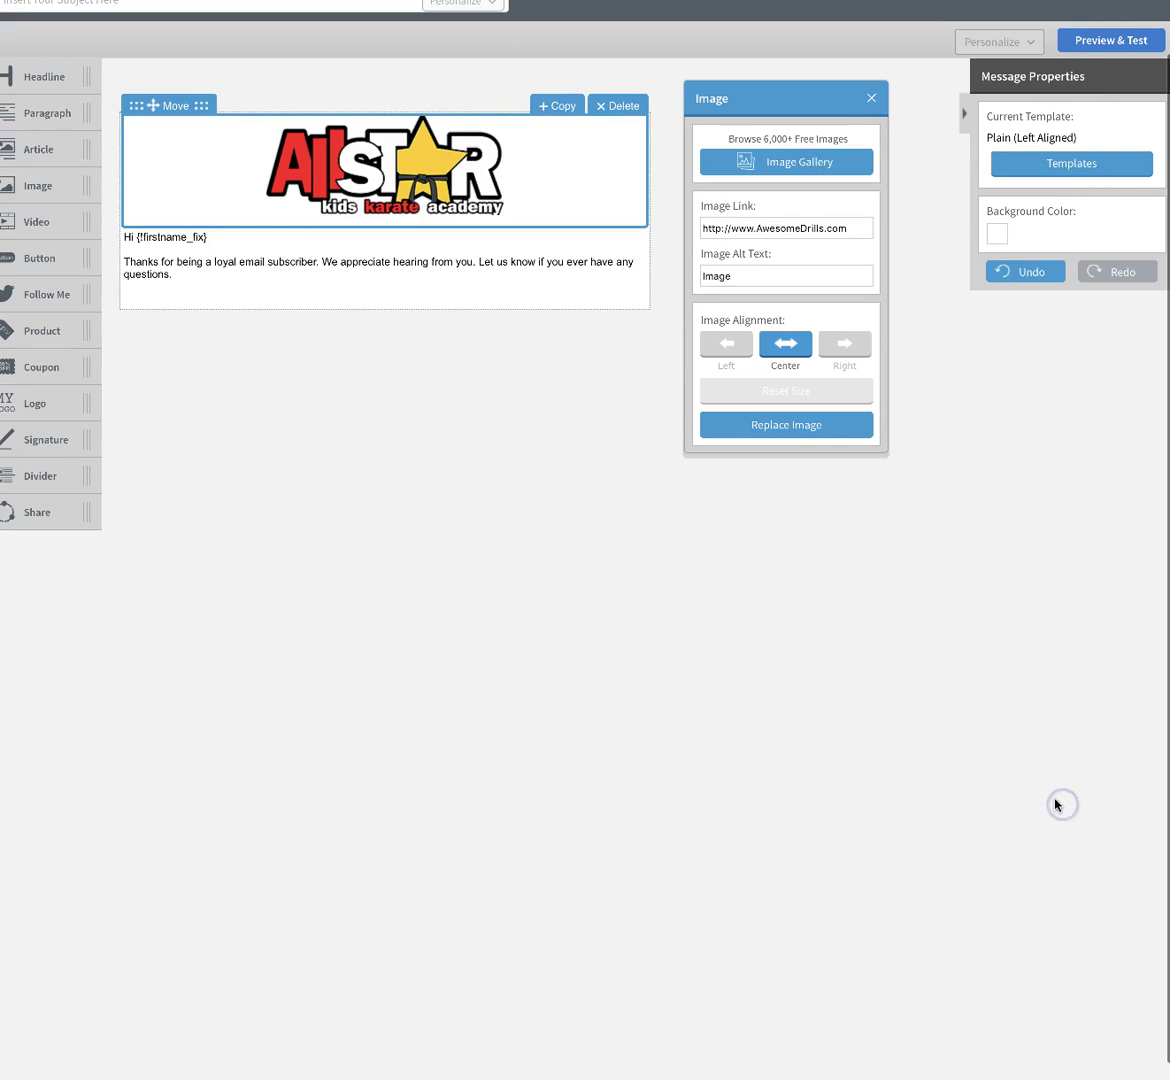
Step: Change the greeting to 'Hi' and the paragraph to 'thanks for requesting the coloring pages.'
left_click(214, 238)
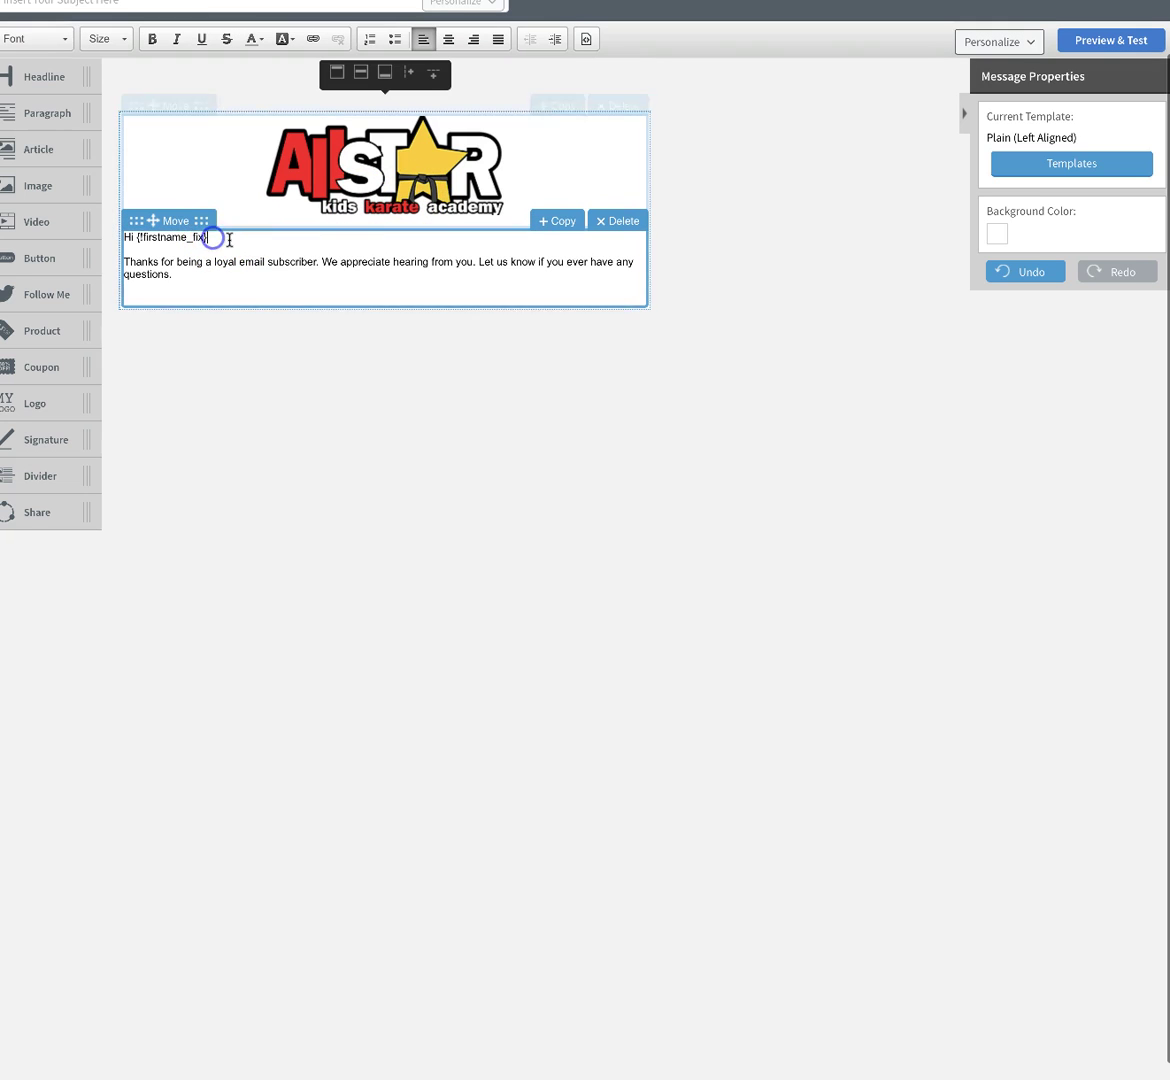
left_click(169, 242)
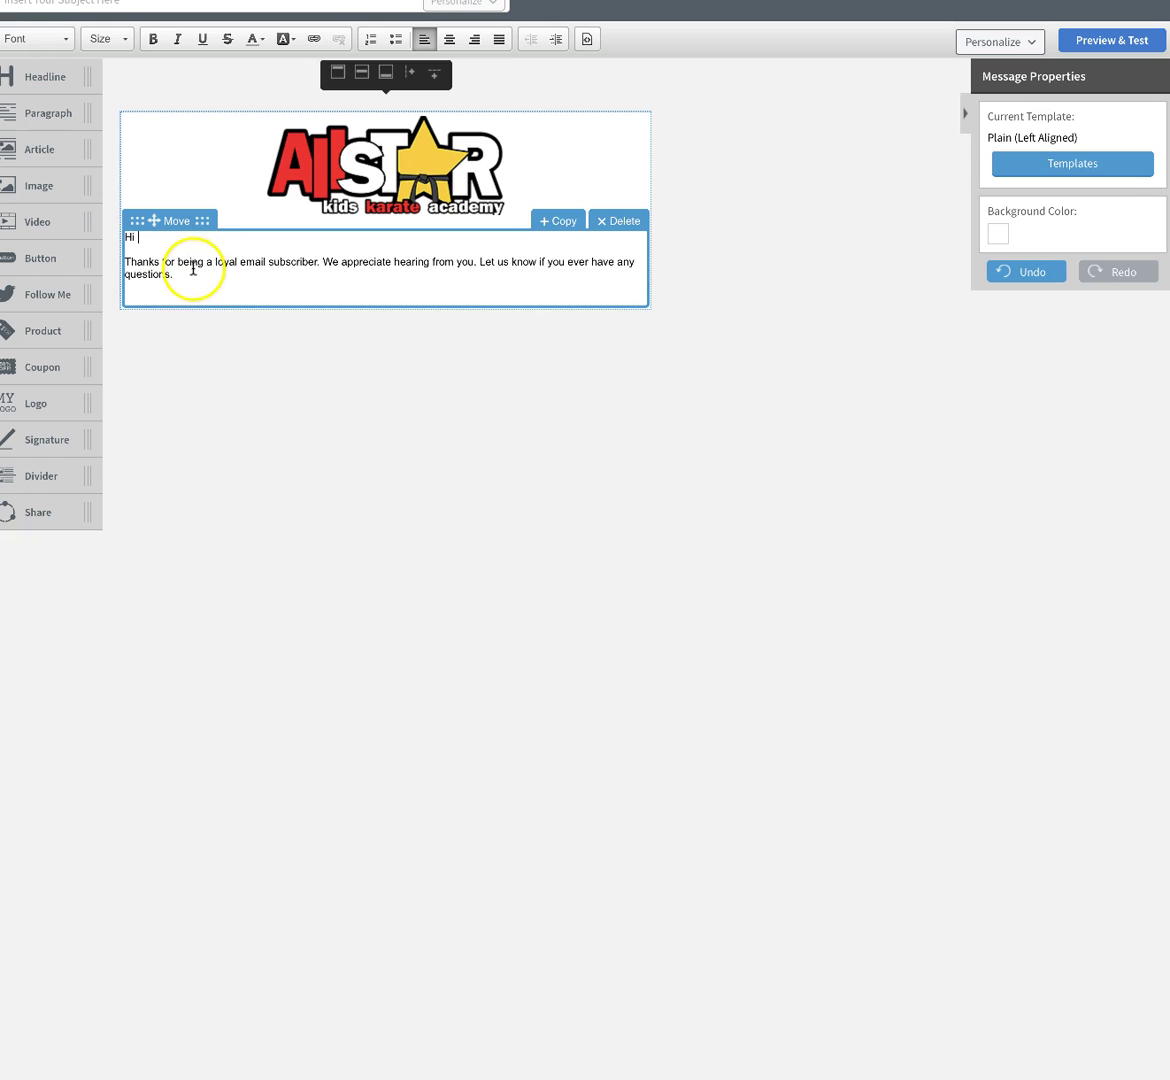
left_click_drag(190, 273, 116, 267)
type("thanks for requesting the coloring pages.")
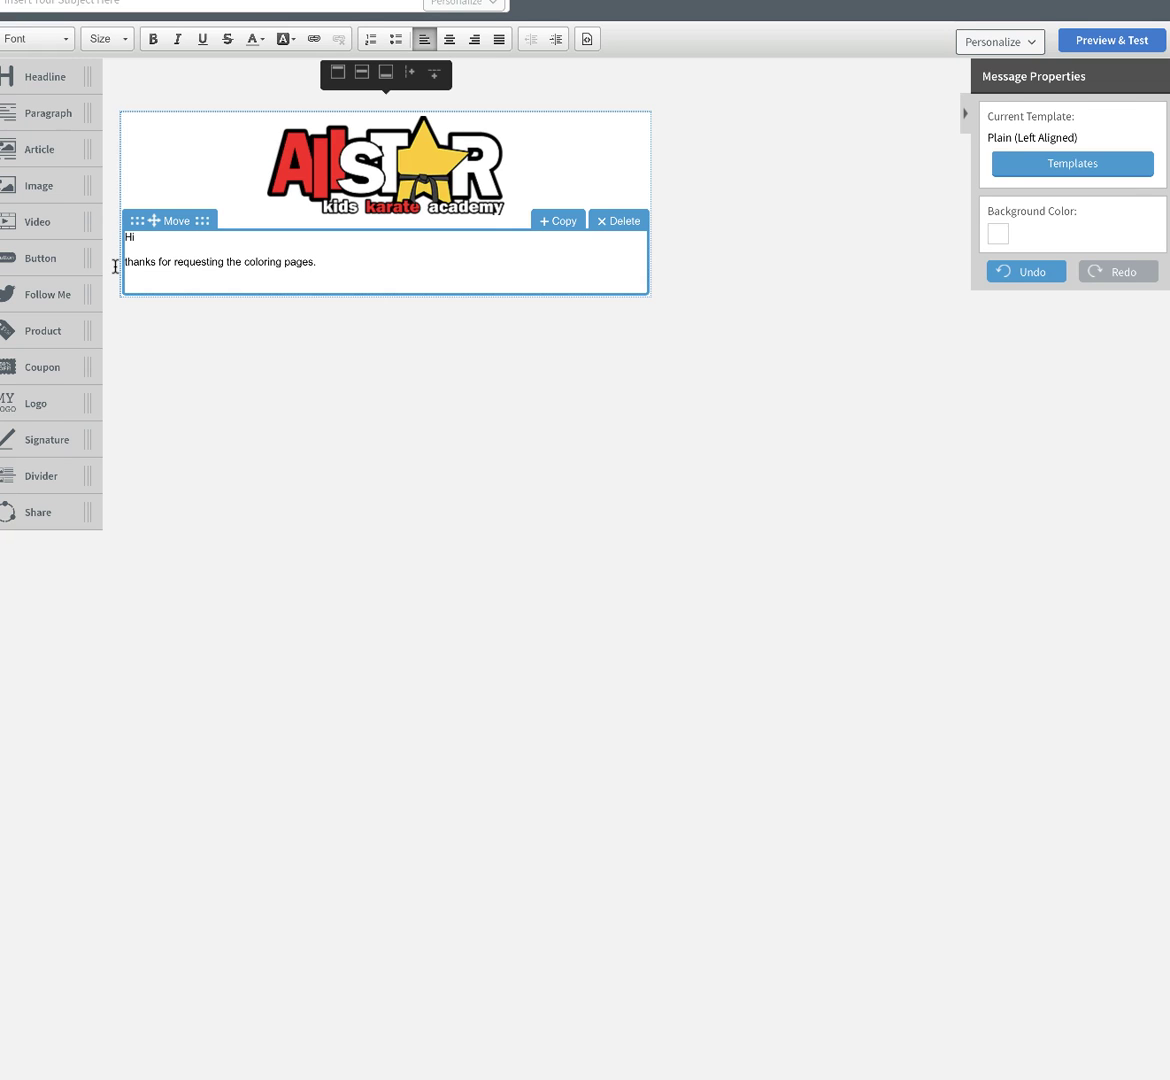
left_click(151, 274)
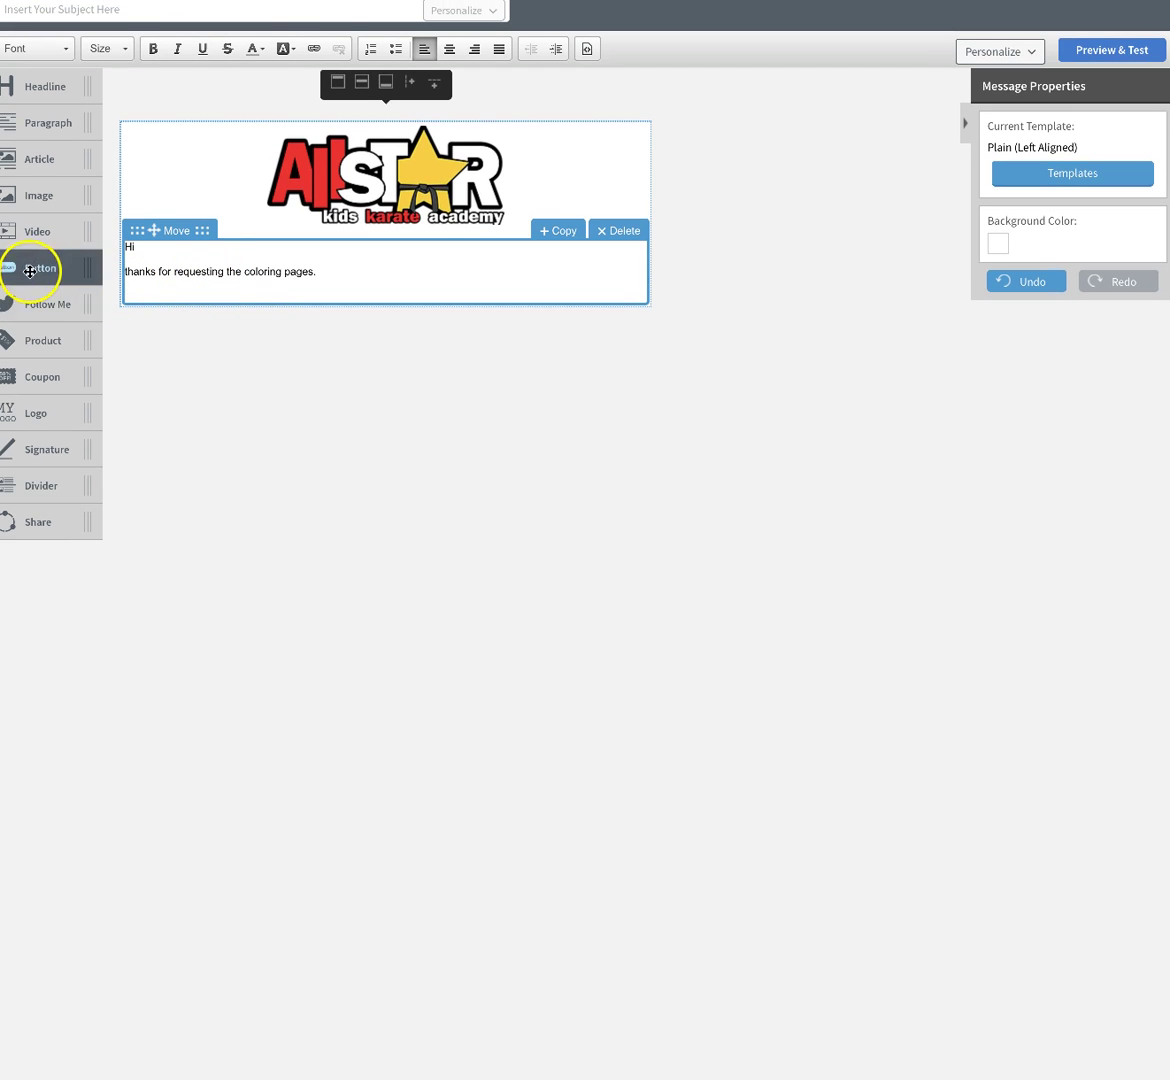
Step: Add a Click Here! button below the text linking to the All Star kids karate website
left_click_drag(33, 268, 193, 340)
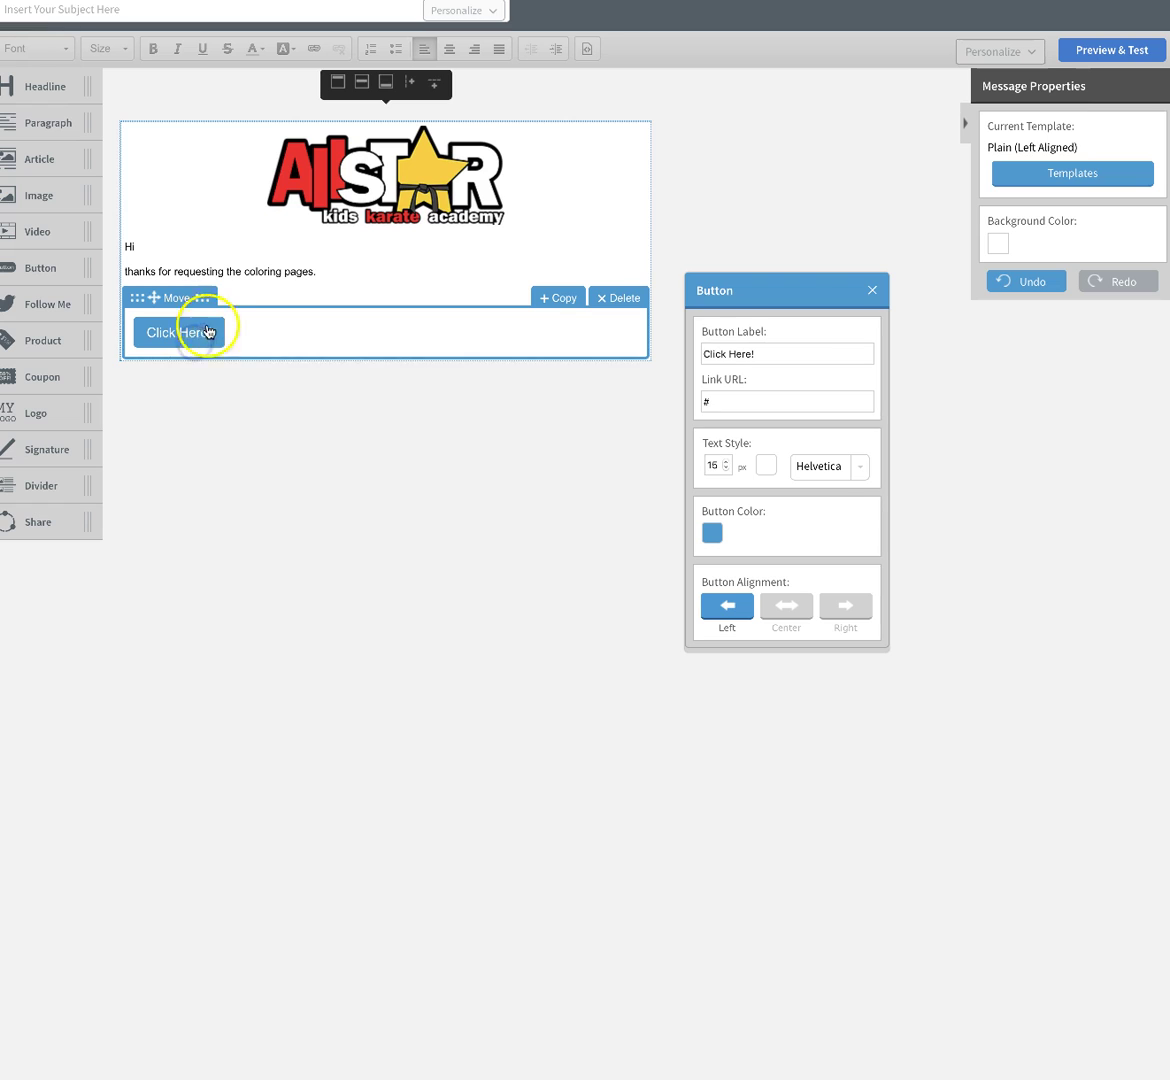
left_click(692, 398)
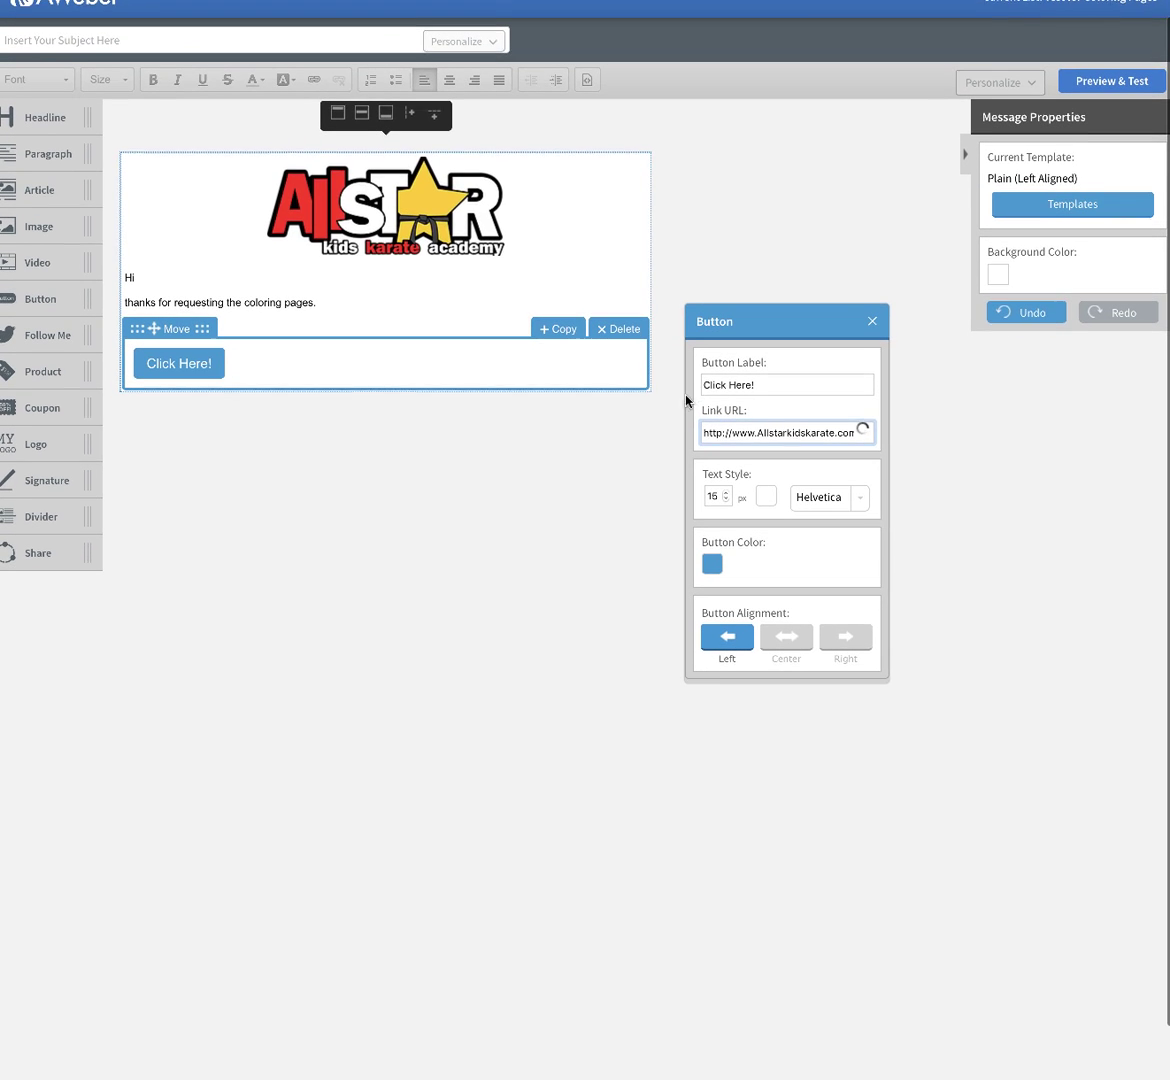
left_click(766, 398)
left_click(865, 437)
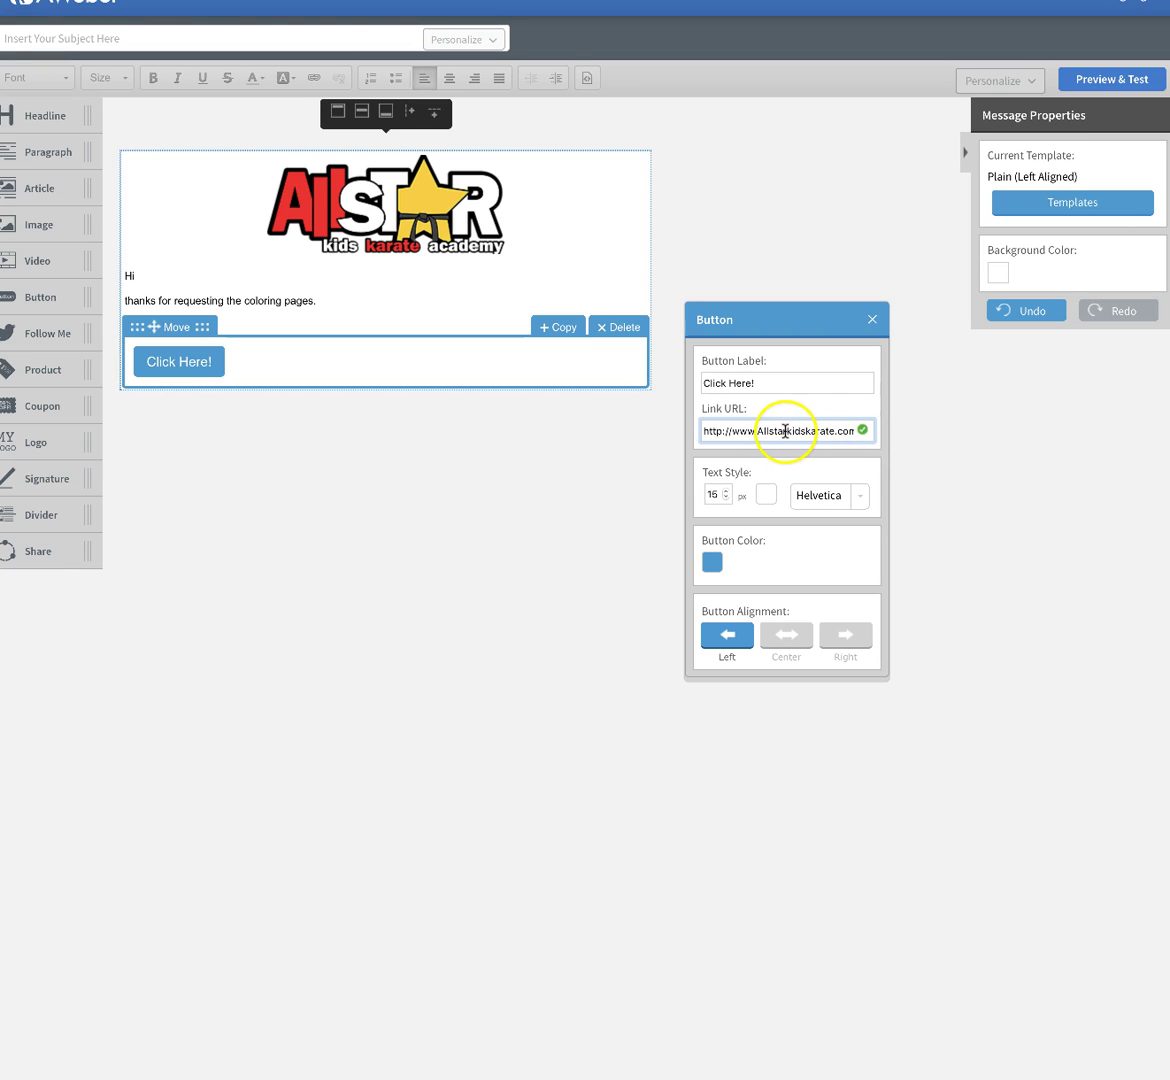
left_click(479, 440)
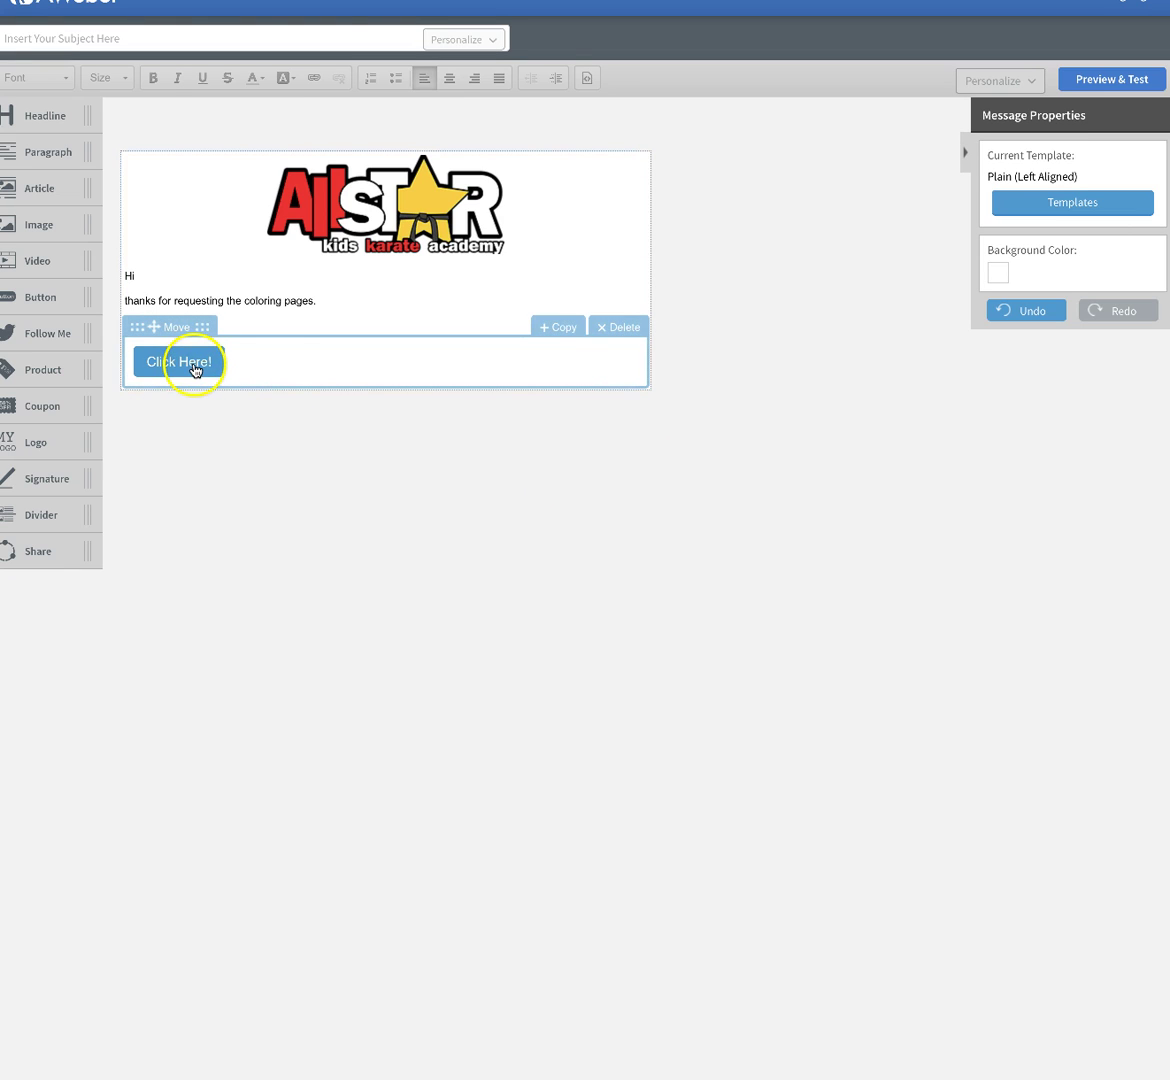
Step: Add the line 'Click below for a 6 week special' above the button
left_click(258, 324)
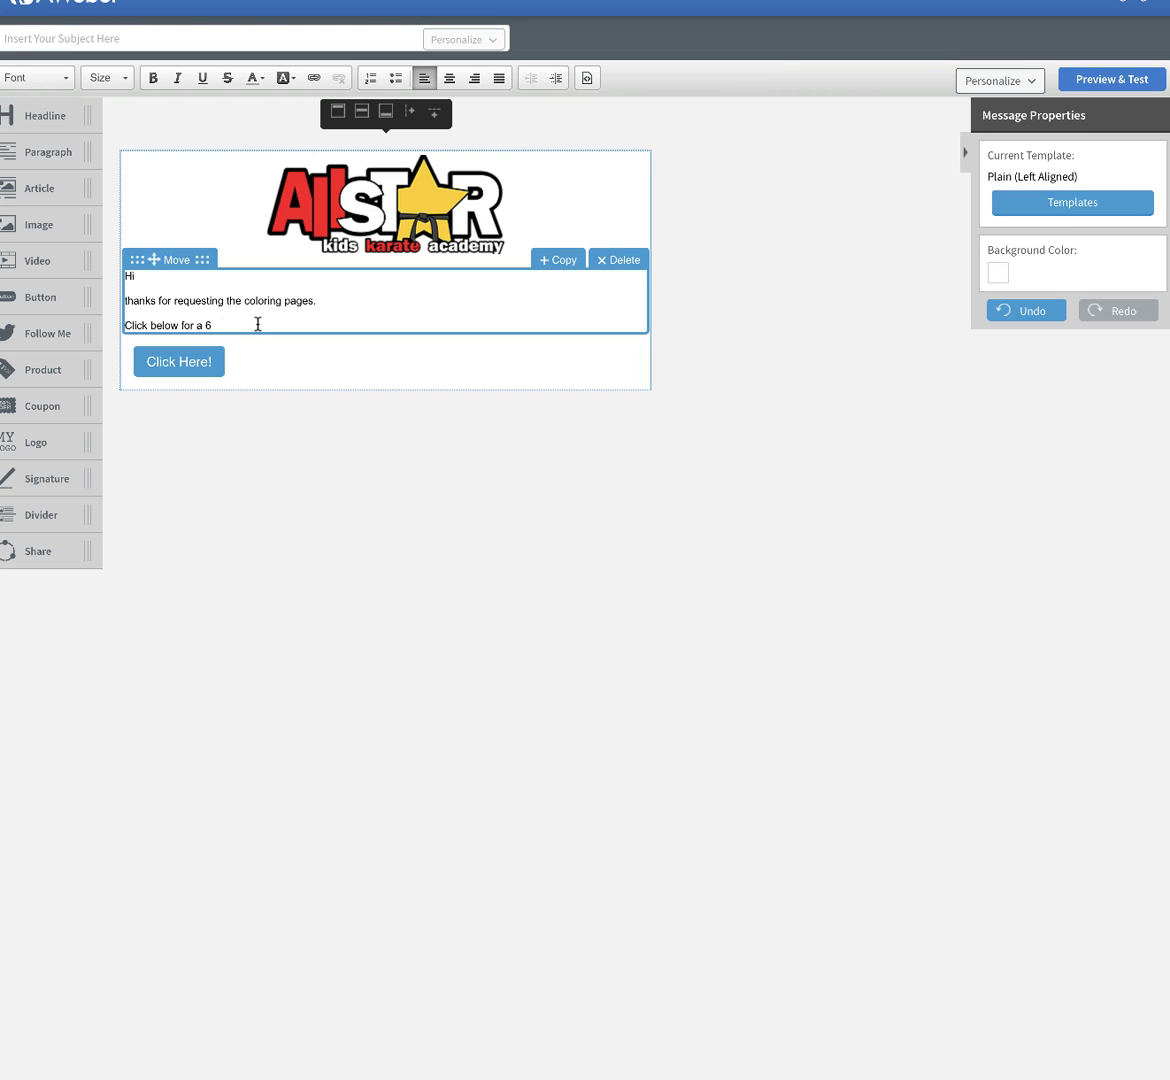
type("cial")
scroll(258, 323, "up", 1)
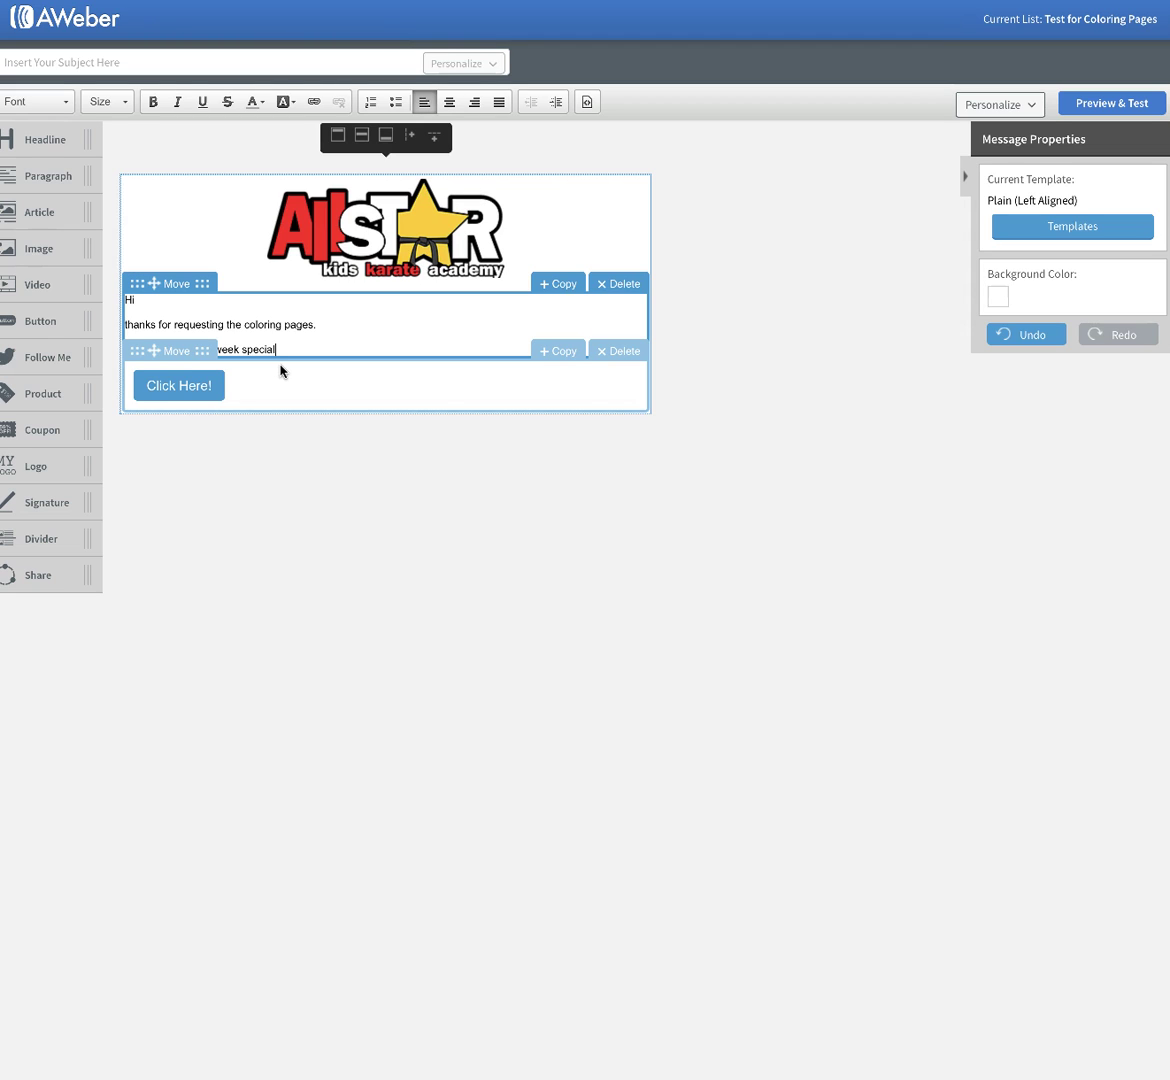
left_click(580, 627)
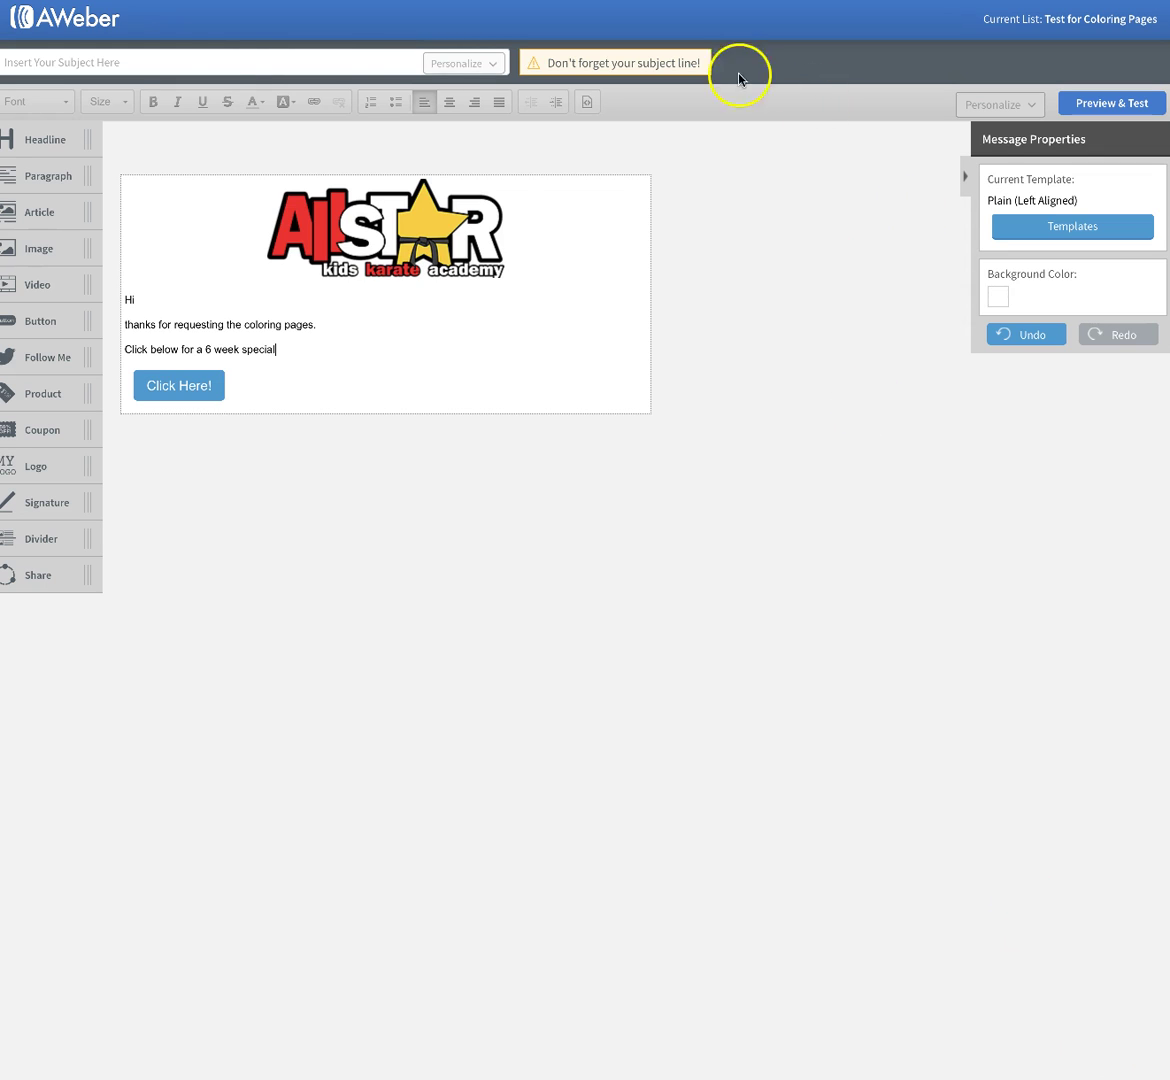
Step: Set the email subject to 'Coloring Pages'
left_click(85, 60)
left_click(102, 68)
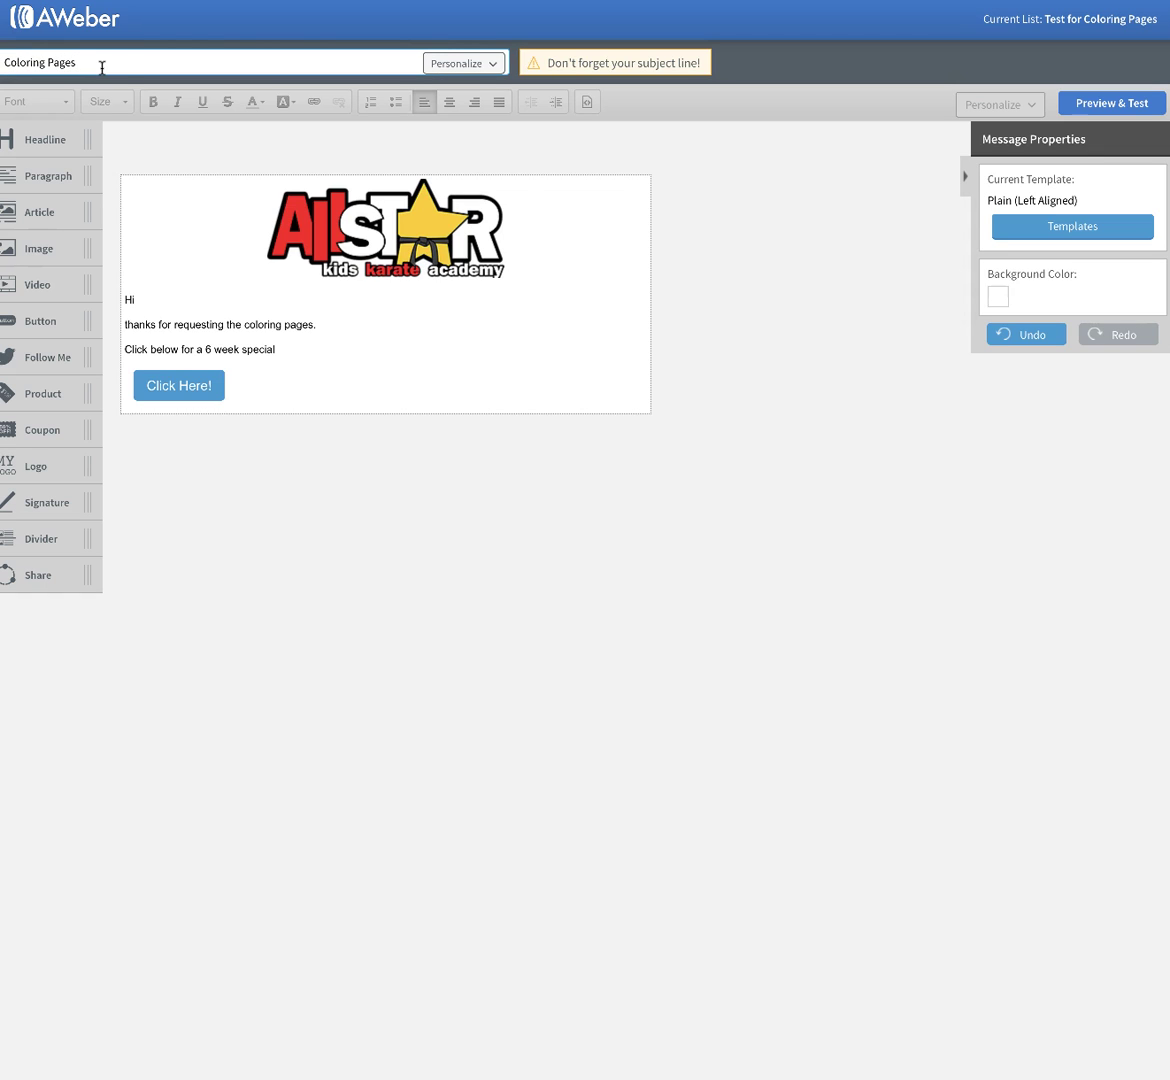
left_click(97, 104)
left_click(102, 70)
left_click(909, 163)
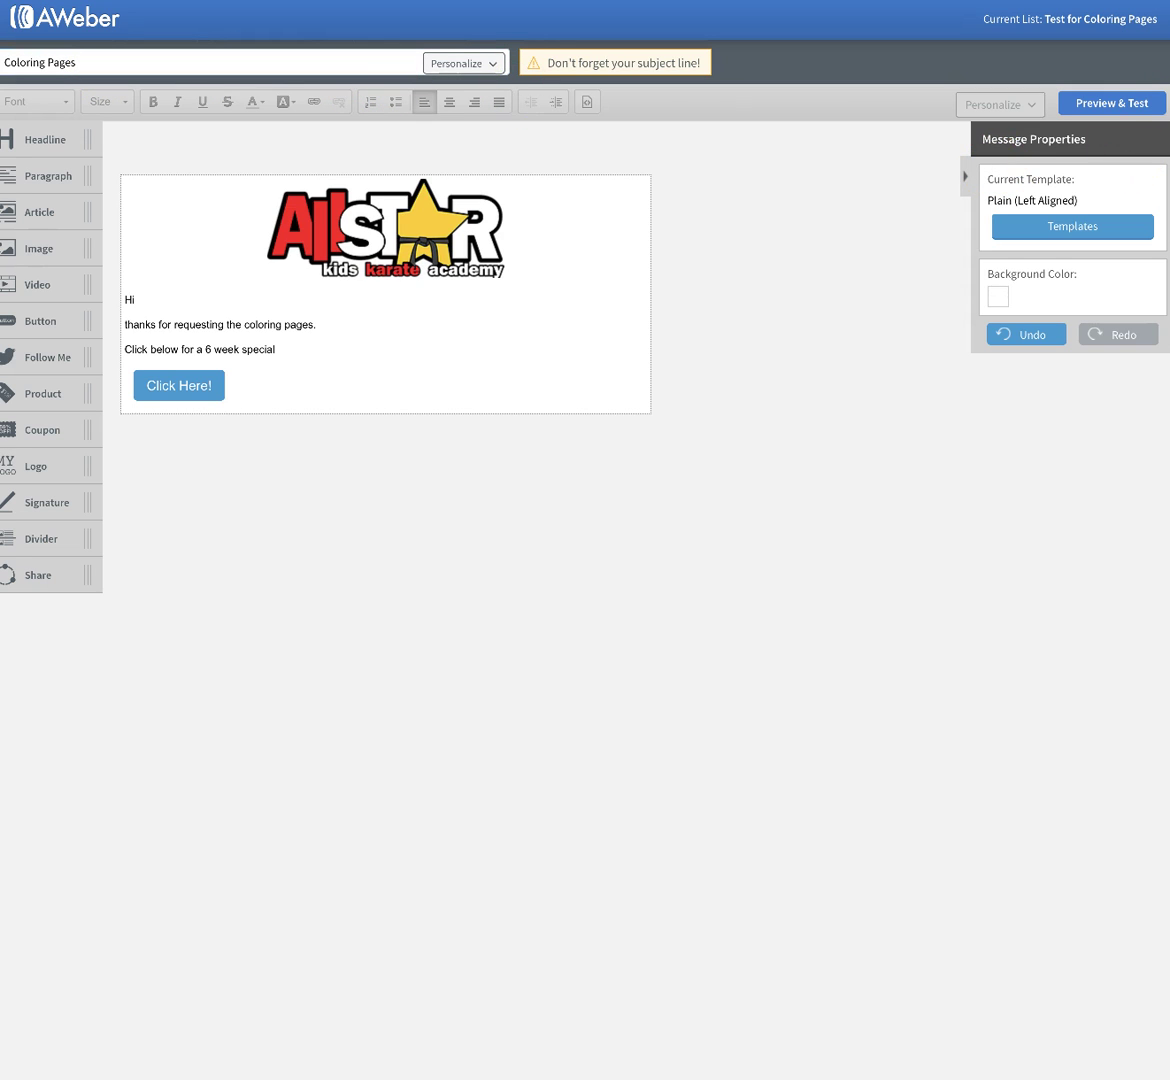
Step: Send a test copy from Preview & Test and check the mail app for it
left_click(1105, 104)
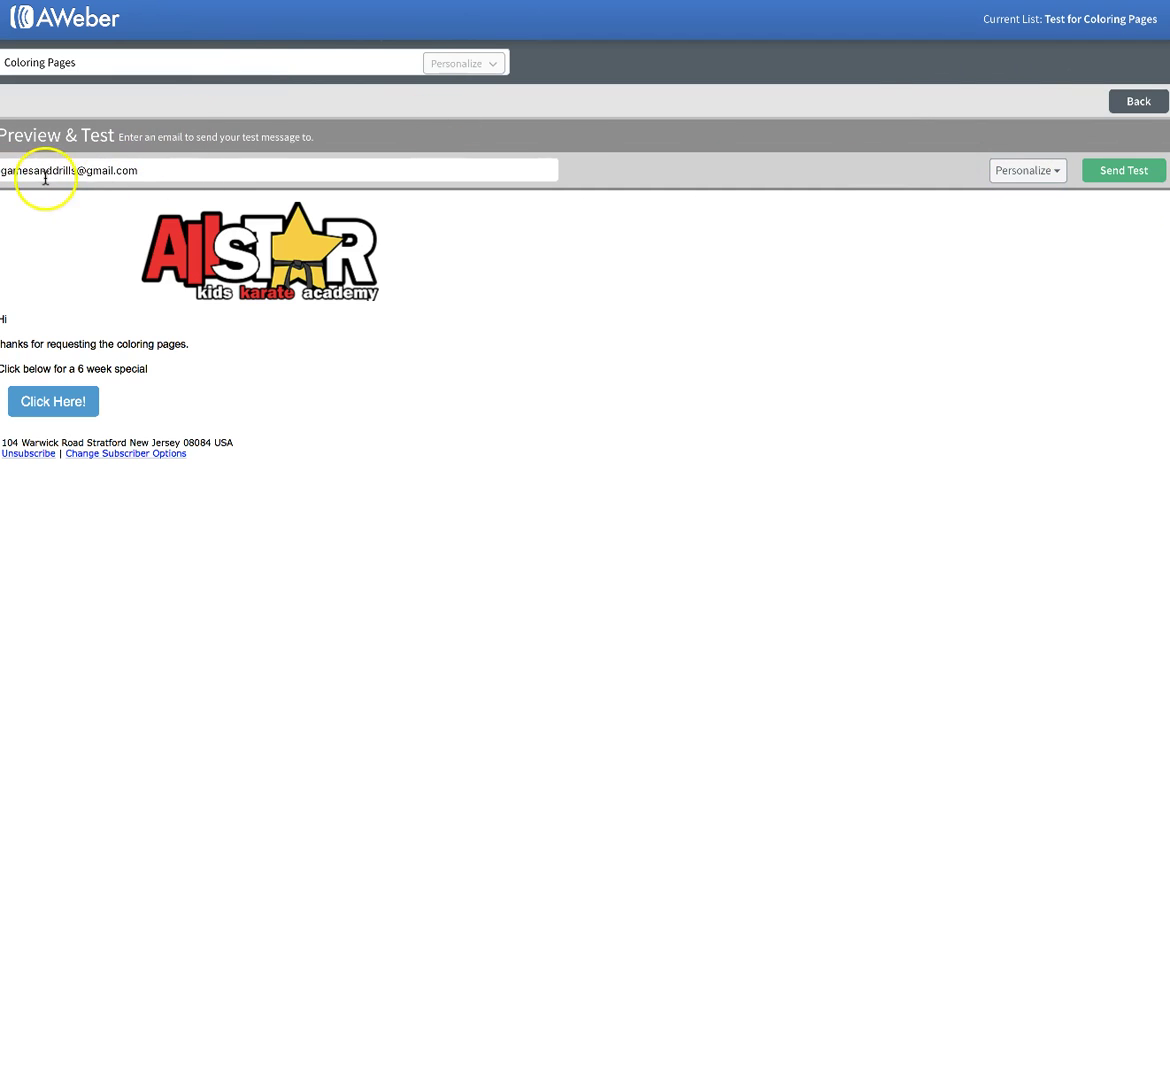
left_click(1128, 172)
key("super+Tab")
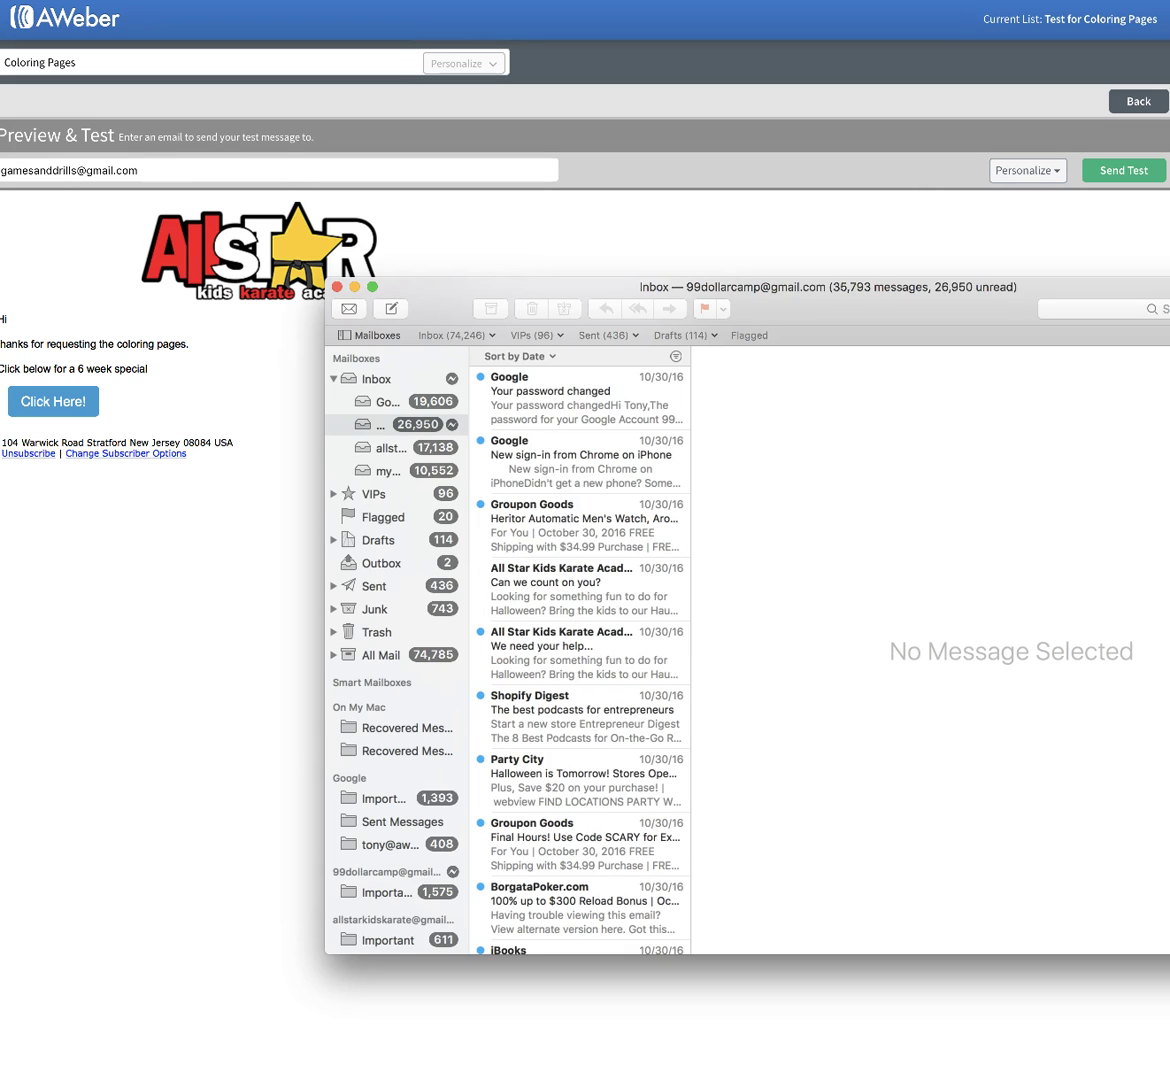
Step: Preview the newest Coloring Pages message across all inboxes for logo, text and button, then close Mail
left_click(382, 380)
left_click(509, 388)
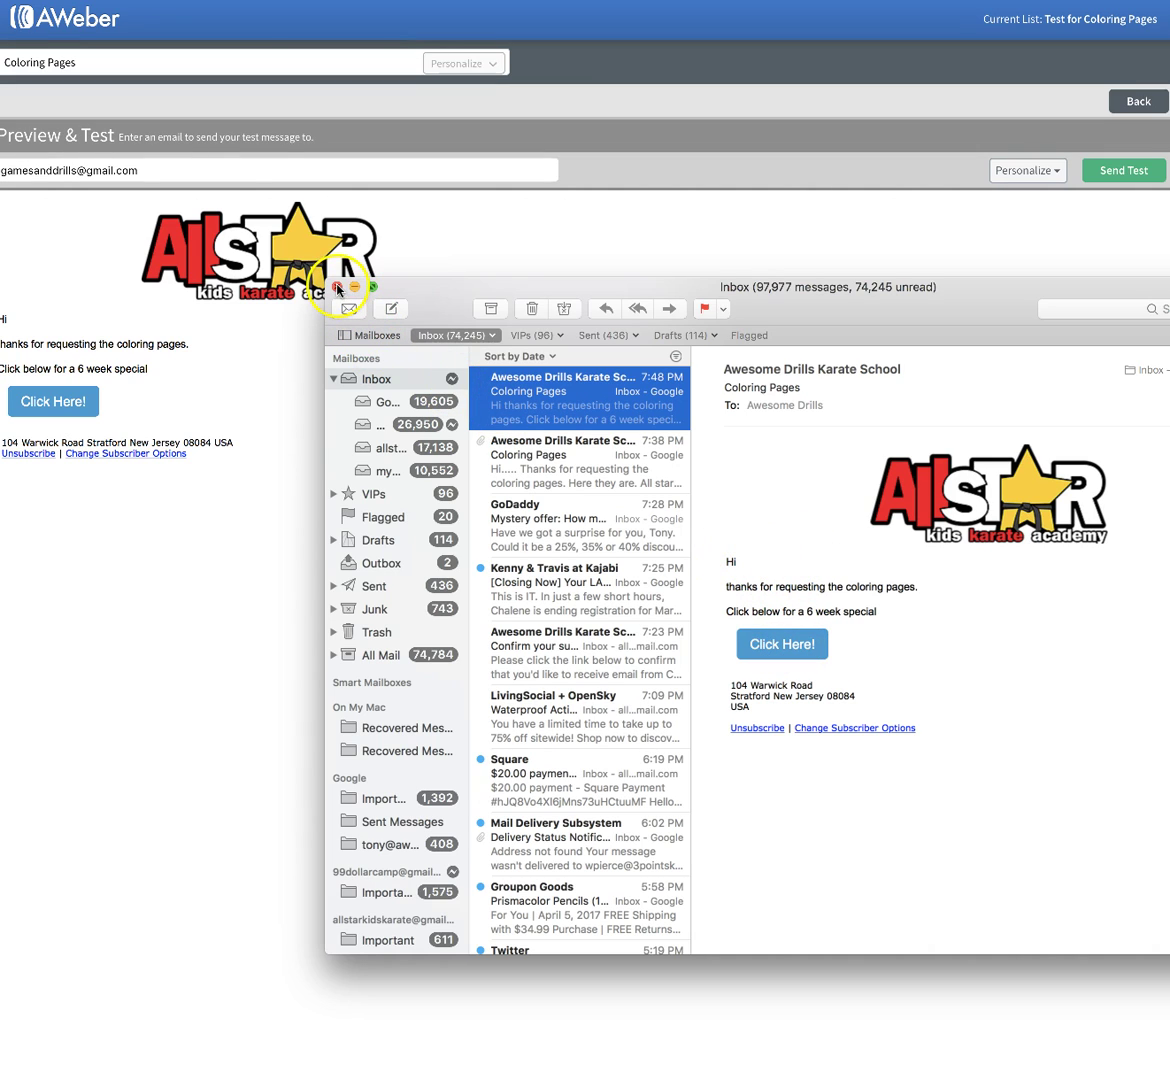
left_click(338, 288)
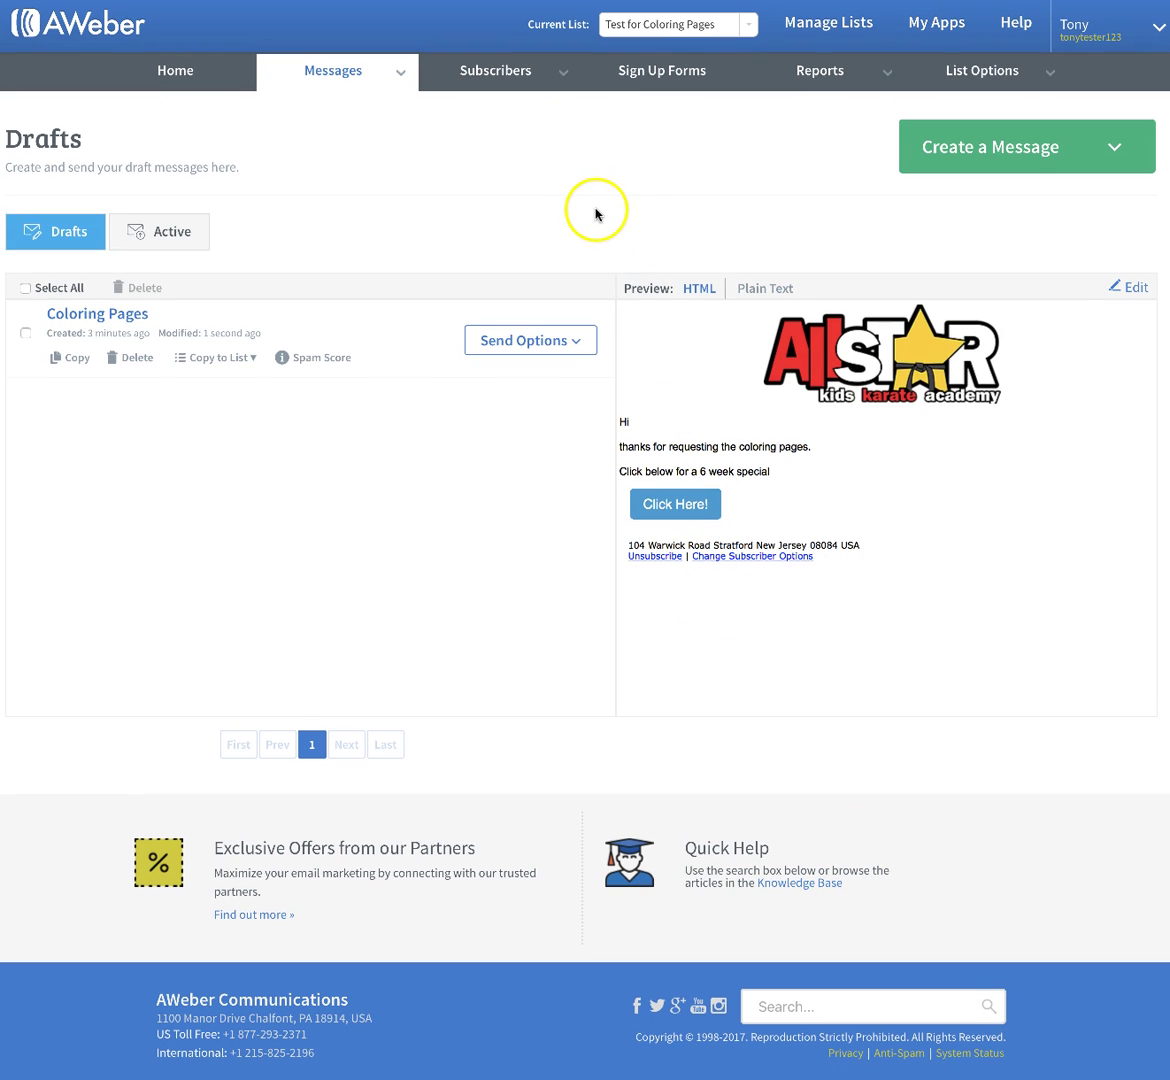
left_click(808, 28)
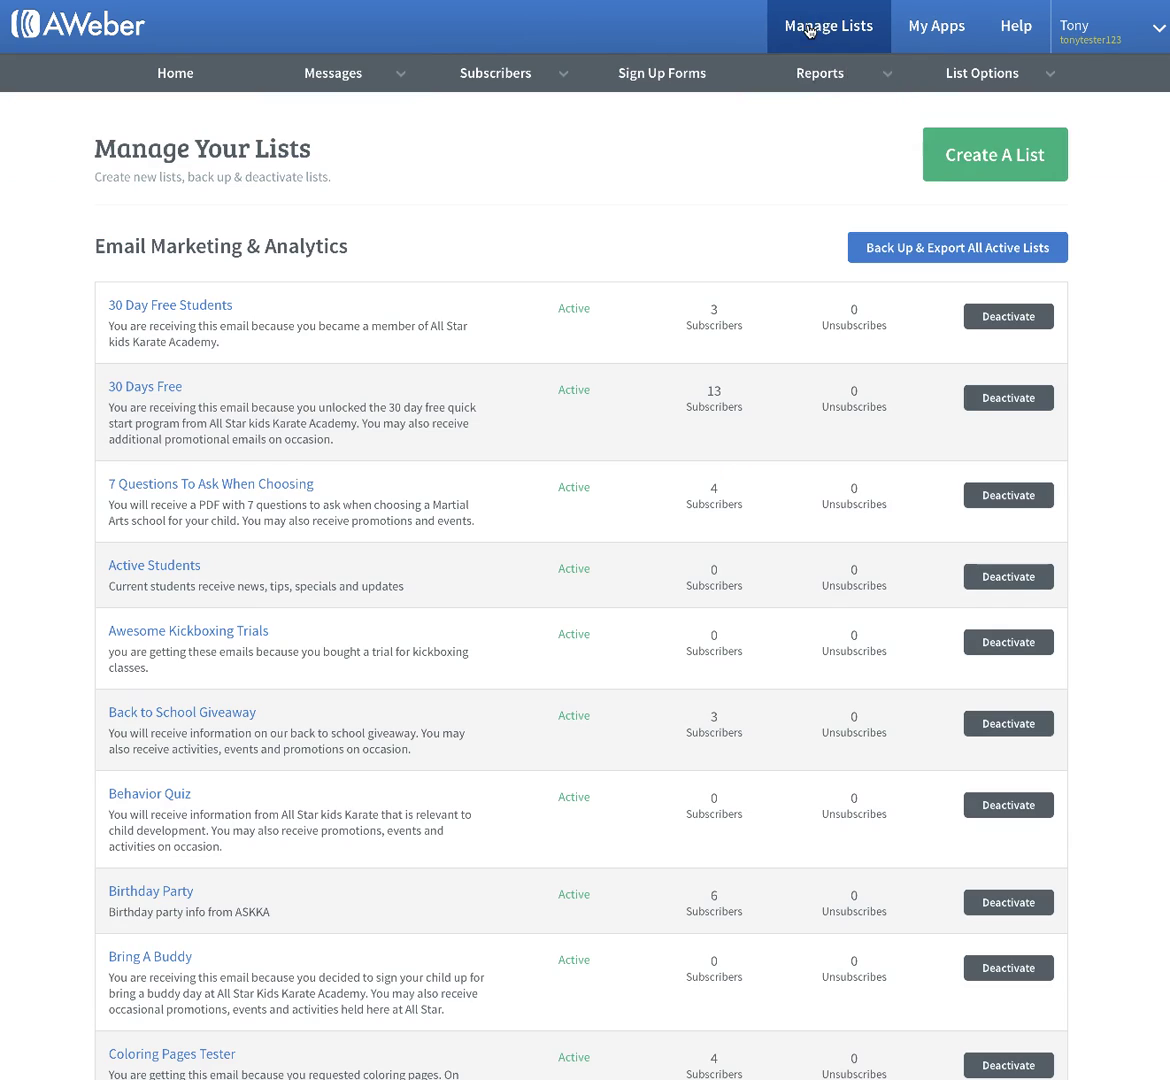
scroll(517, 503, "down", 13)
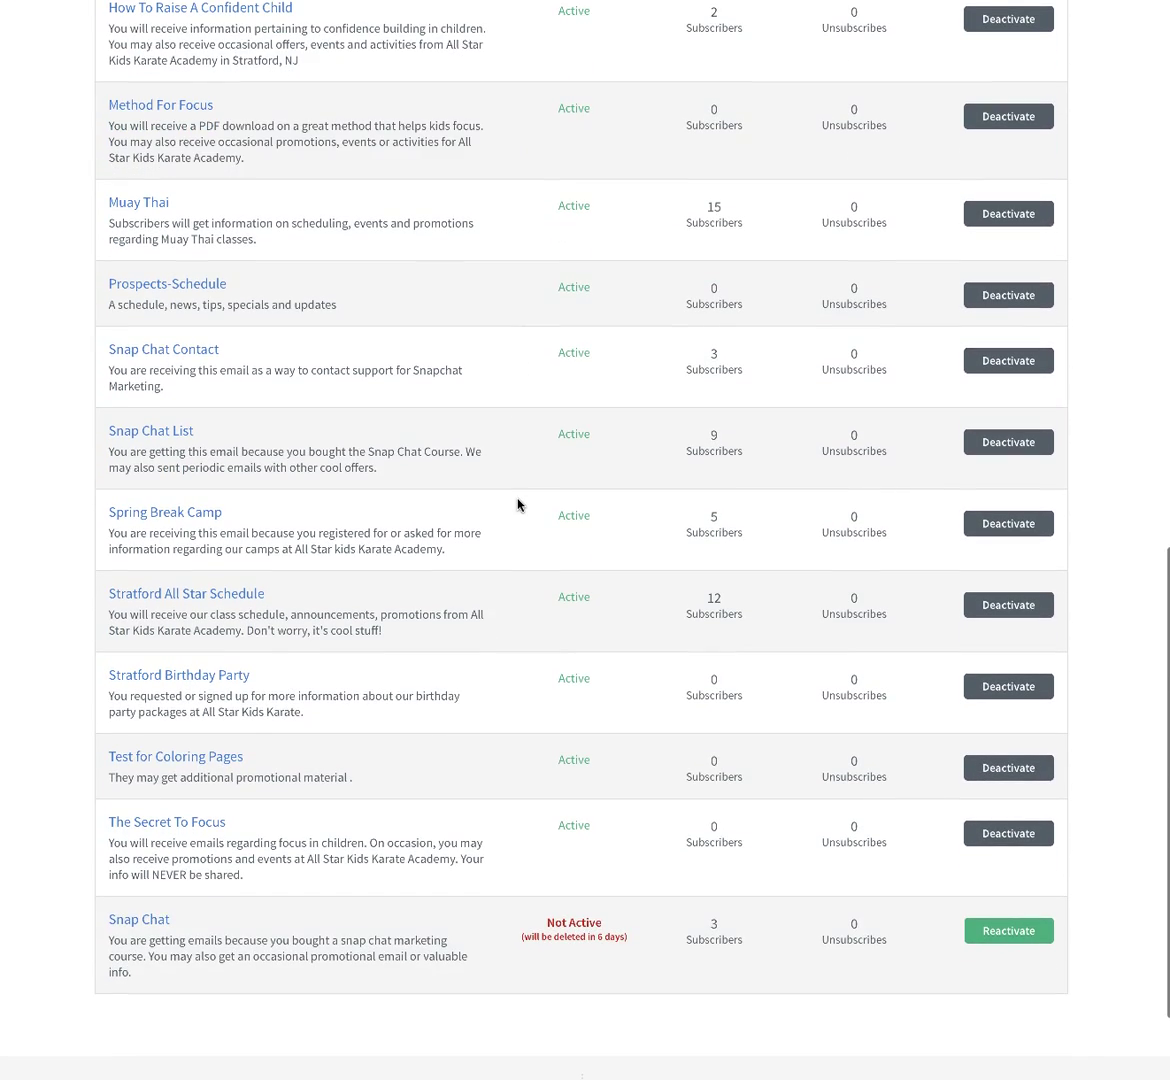
scroll(517, 503, "up", 1)
scroll(517, 503, "up", 7)
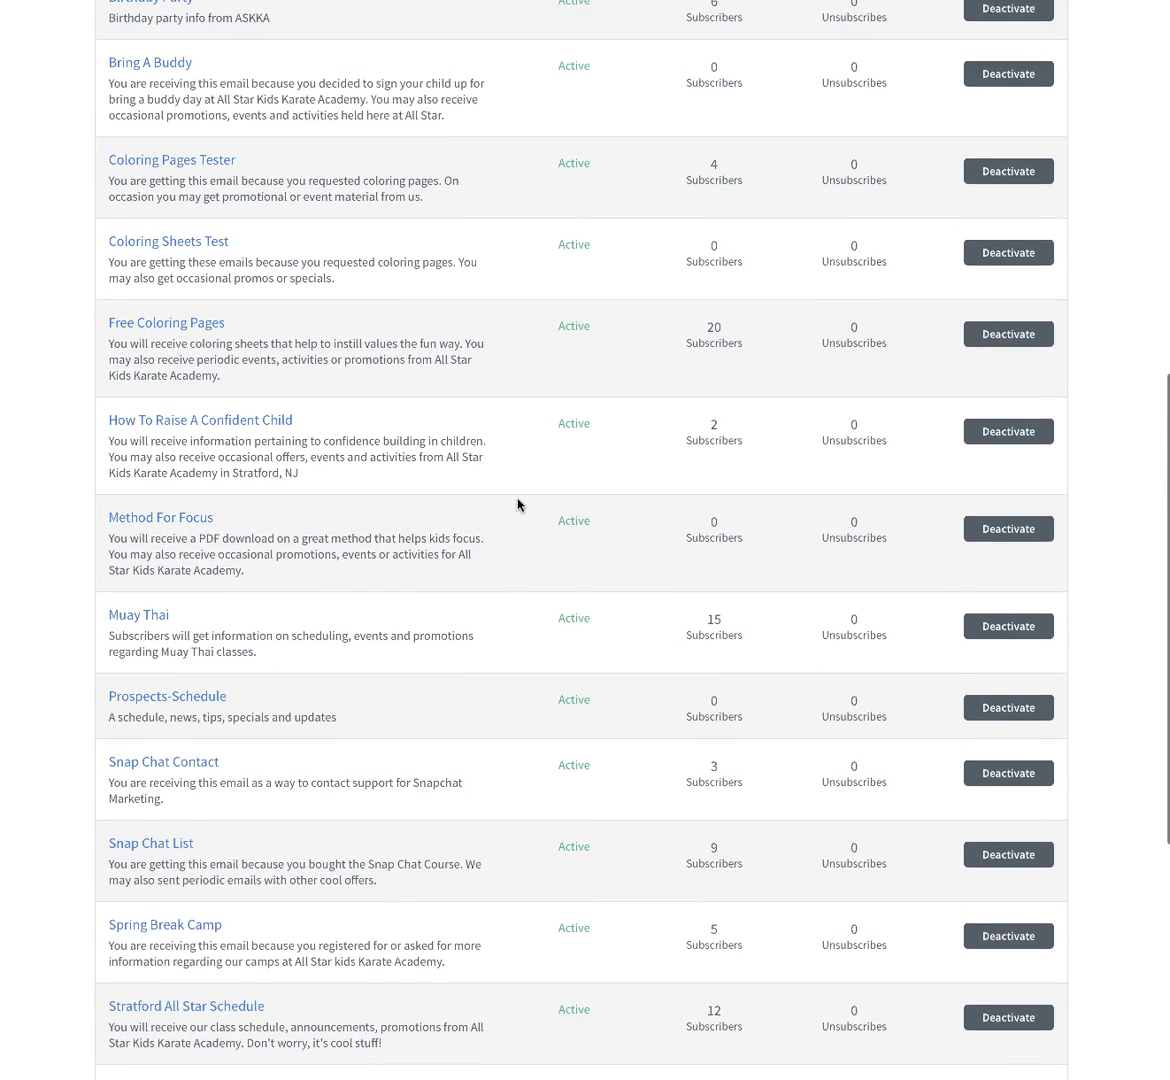
scroll(517, 503, "up", 1)
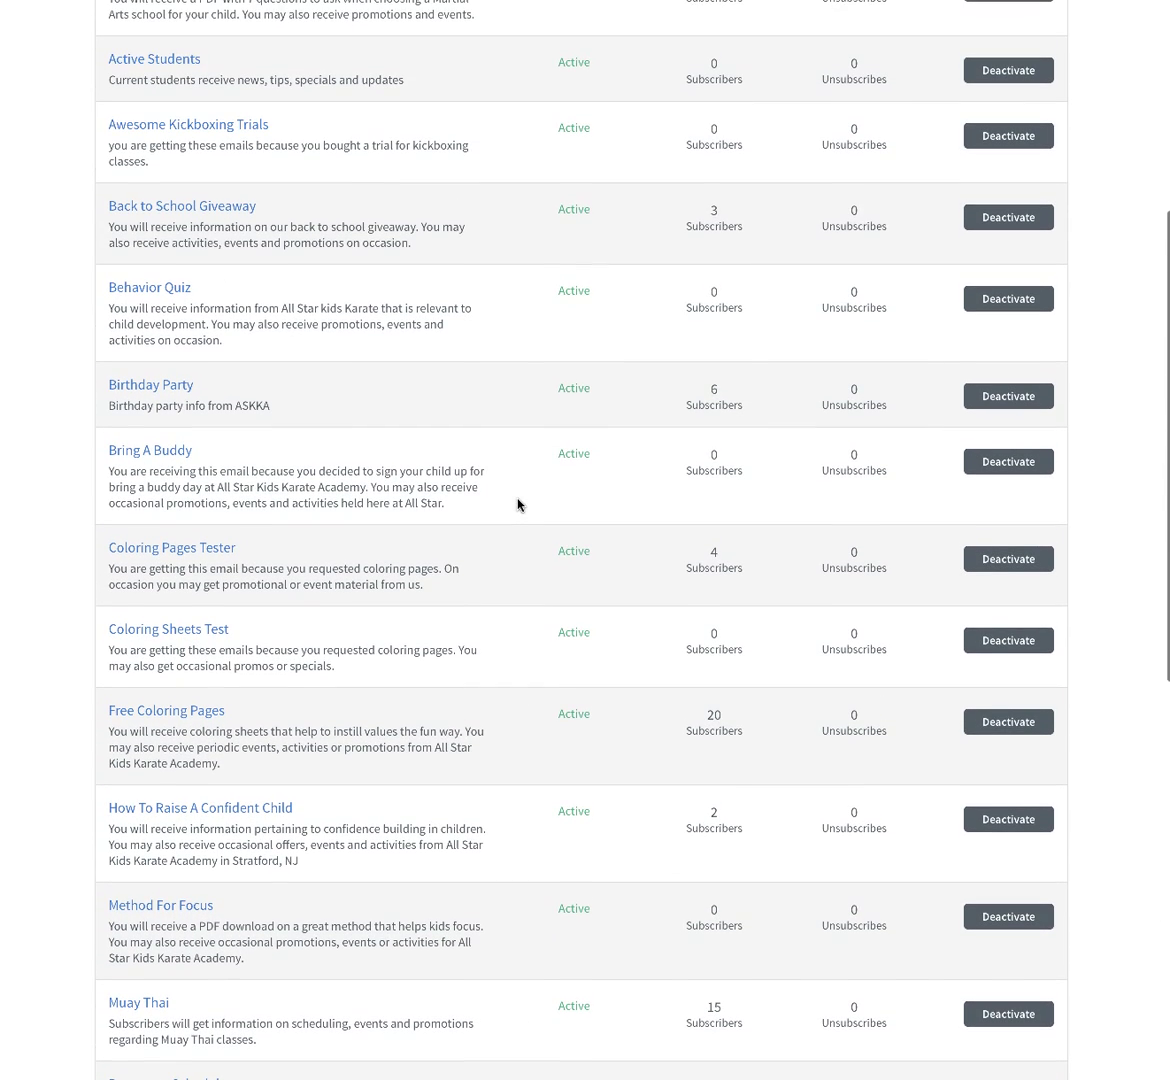
scroll(413, 530, "up", 5)
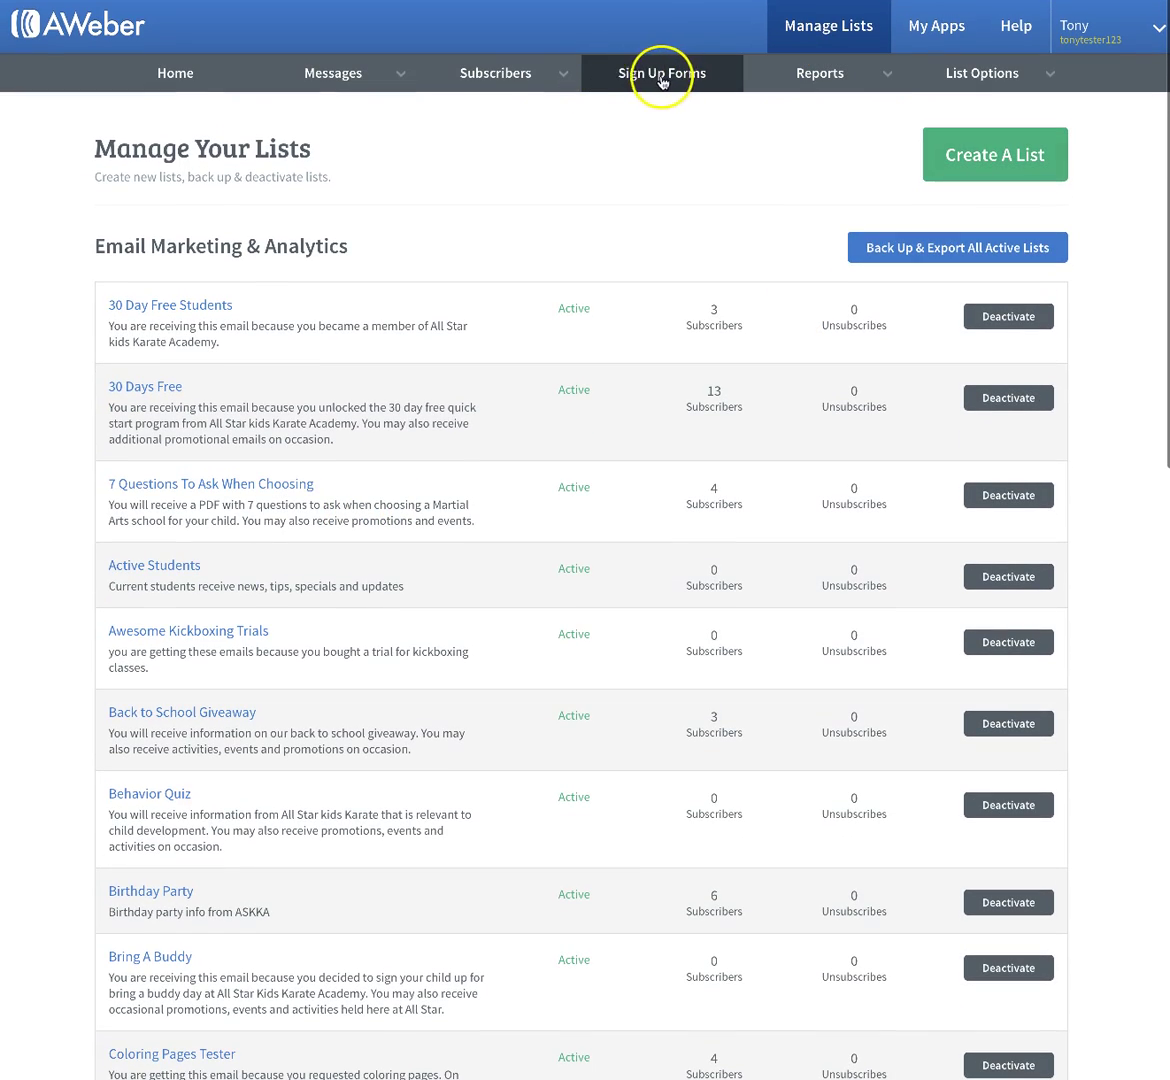
left_click(646, 80)
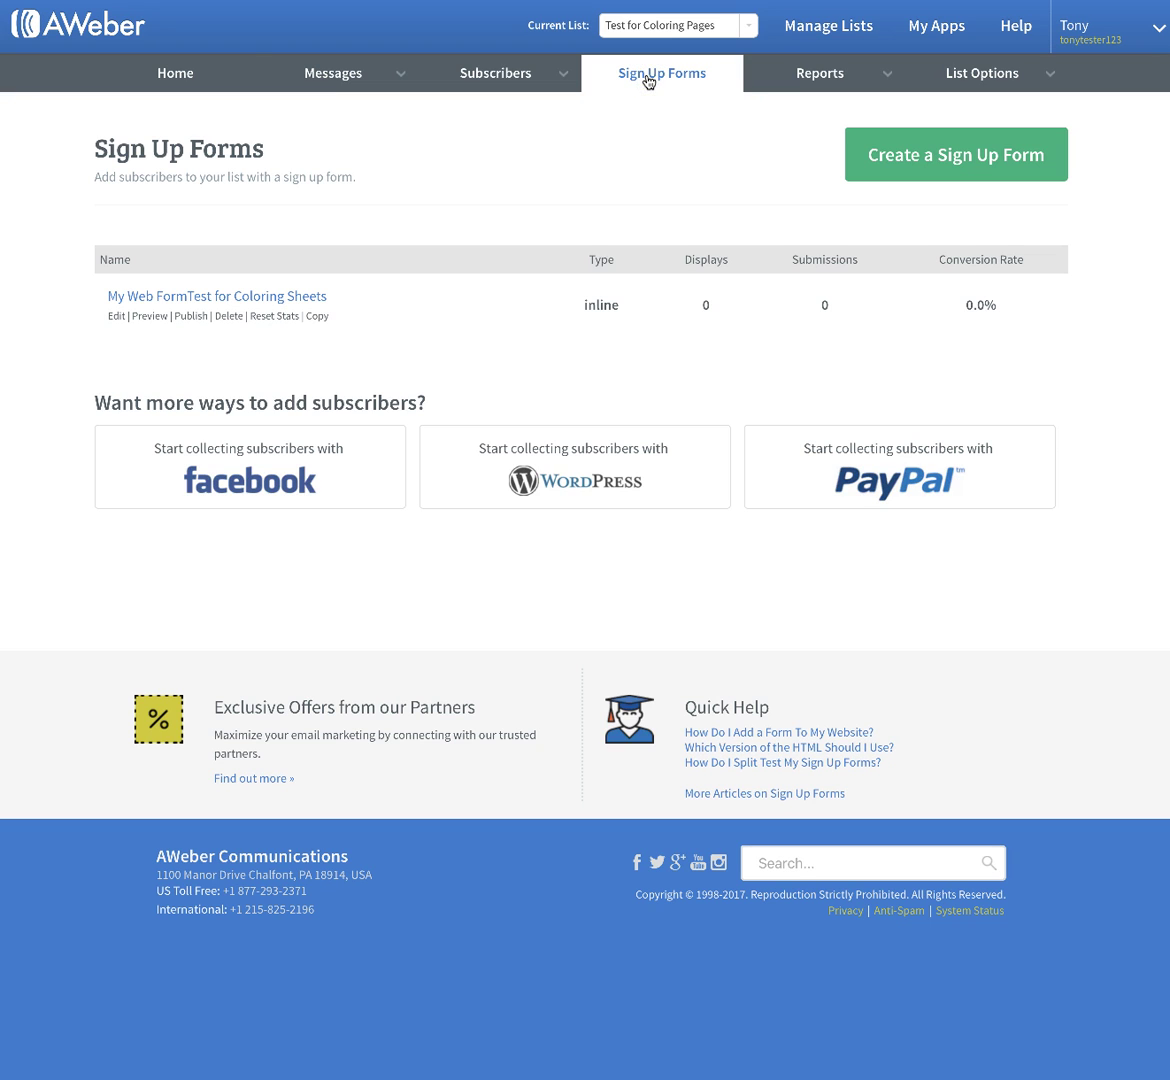
left_click(333, 73)
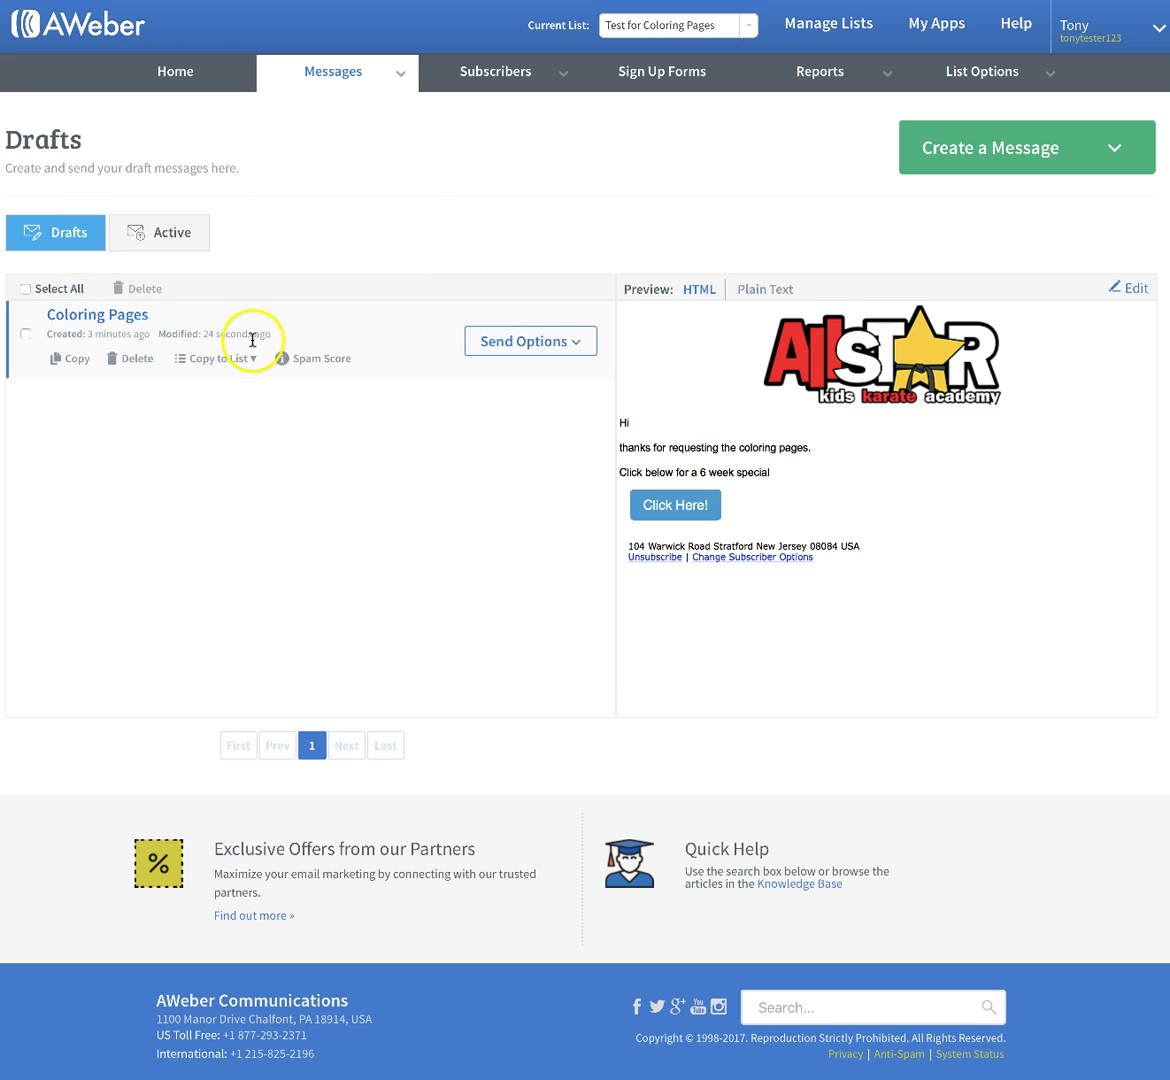
left_click(549, 345)
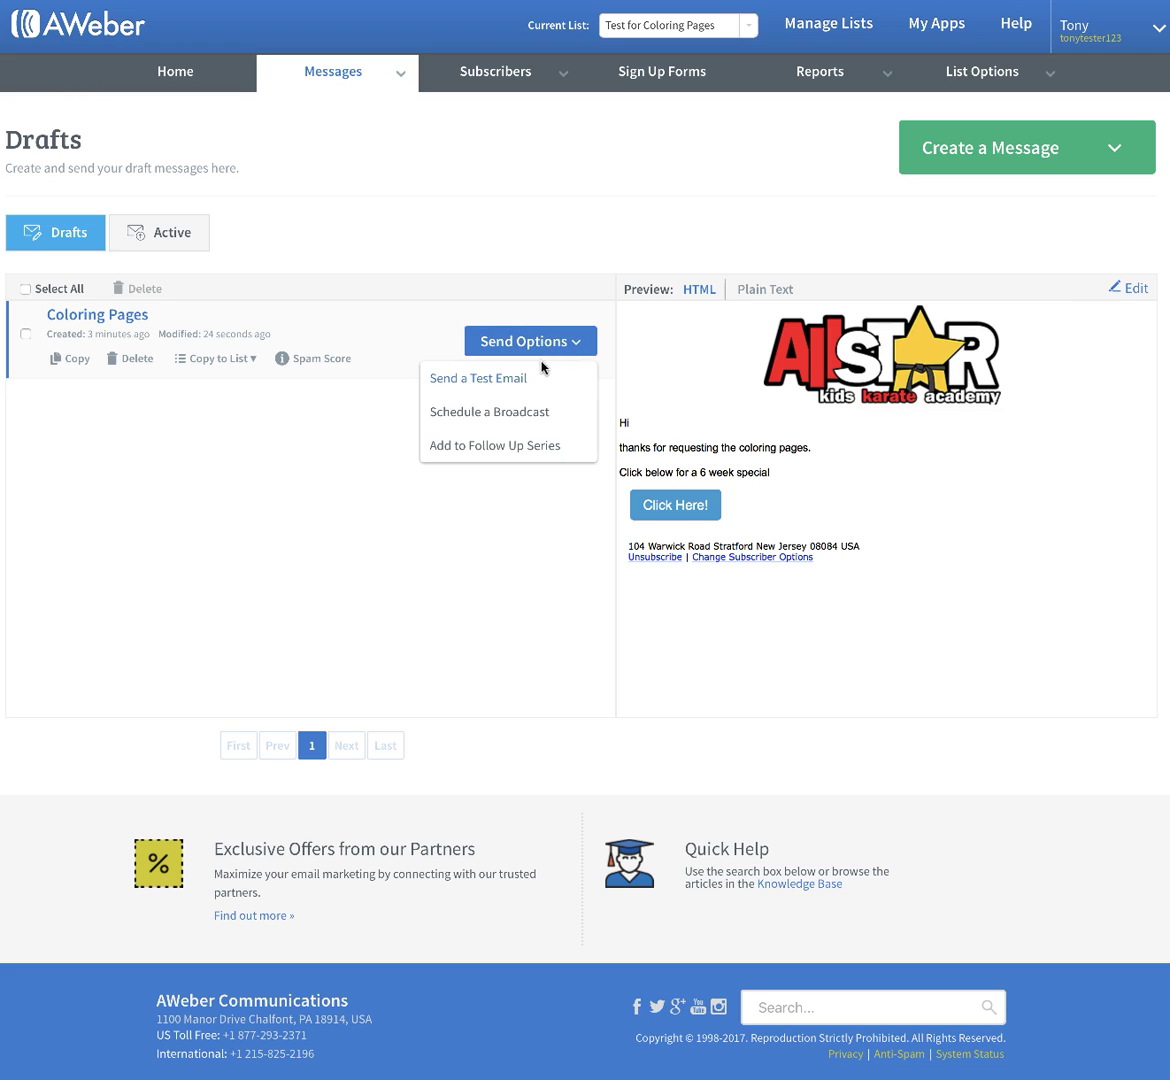
left_click(485, 450)
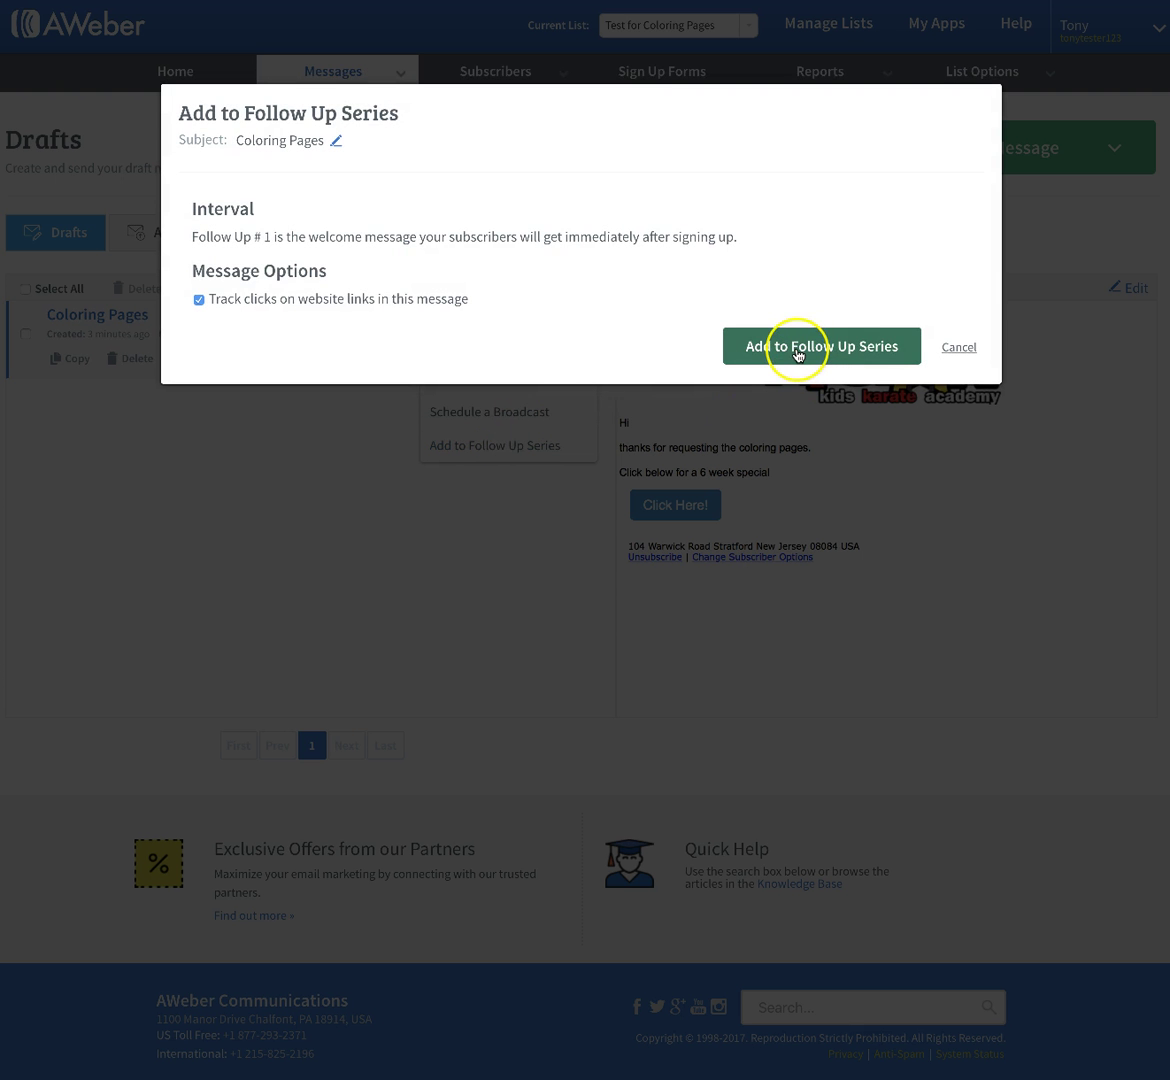
left_click(958, 347)
left_click(530, 341)
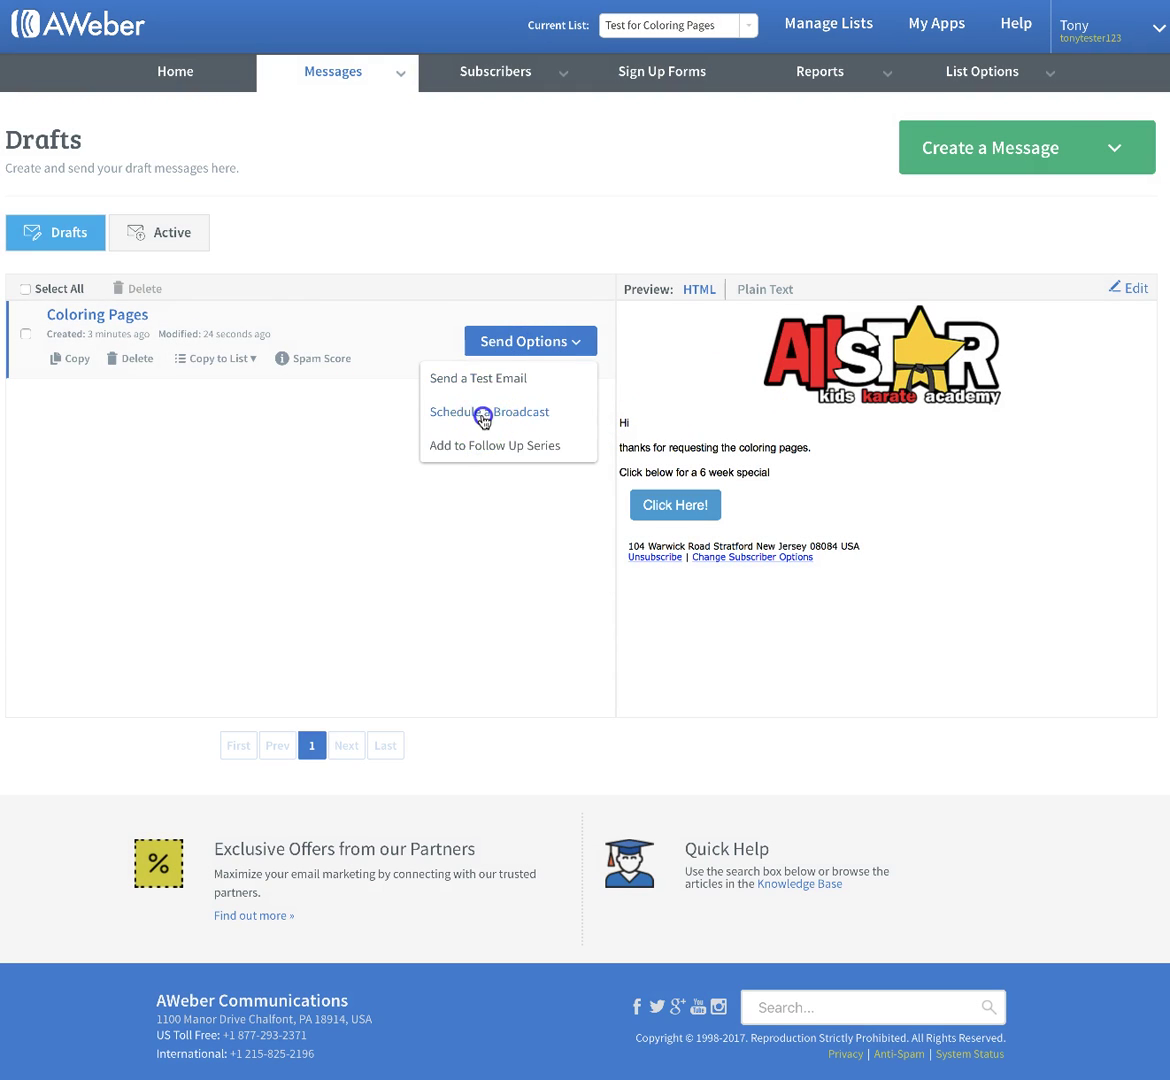
left_click(492, 418)
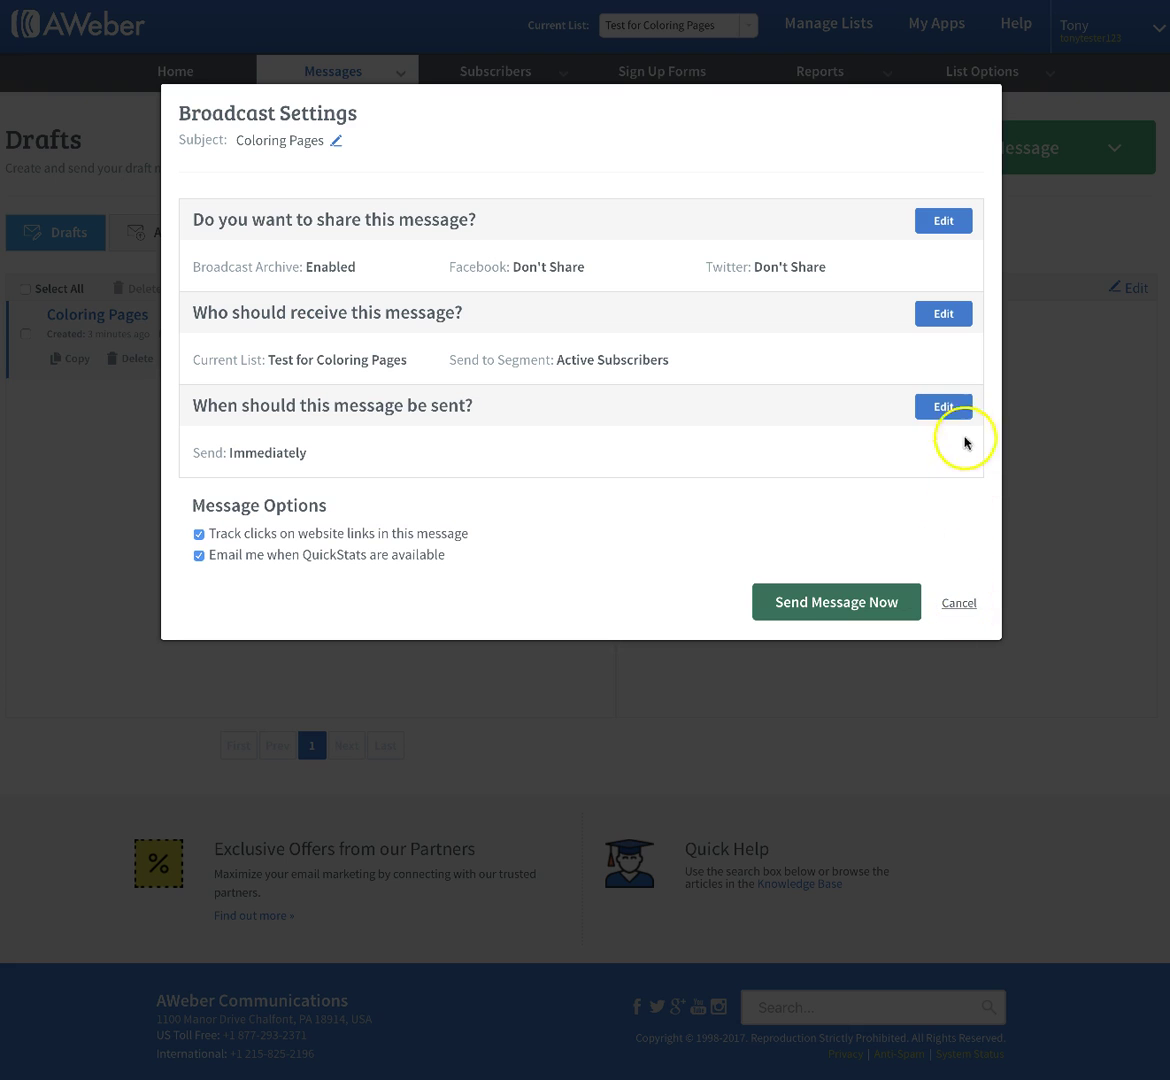
left_click(946, 408)
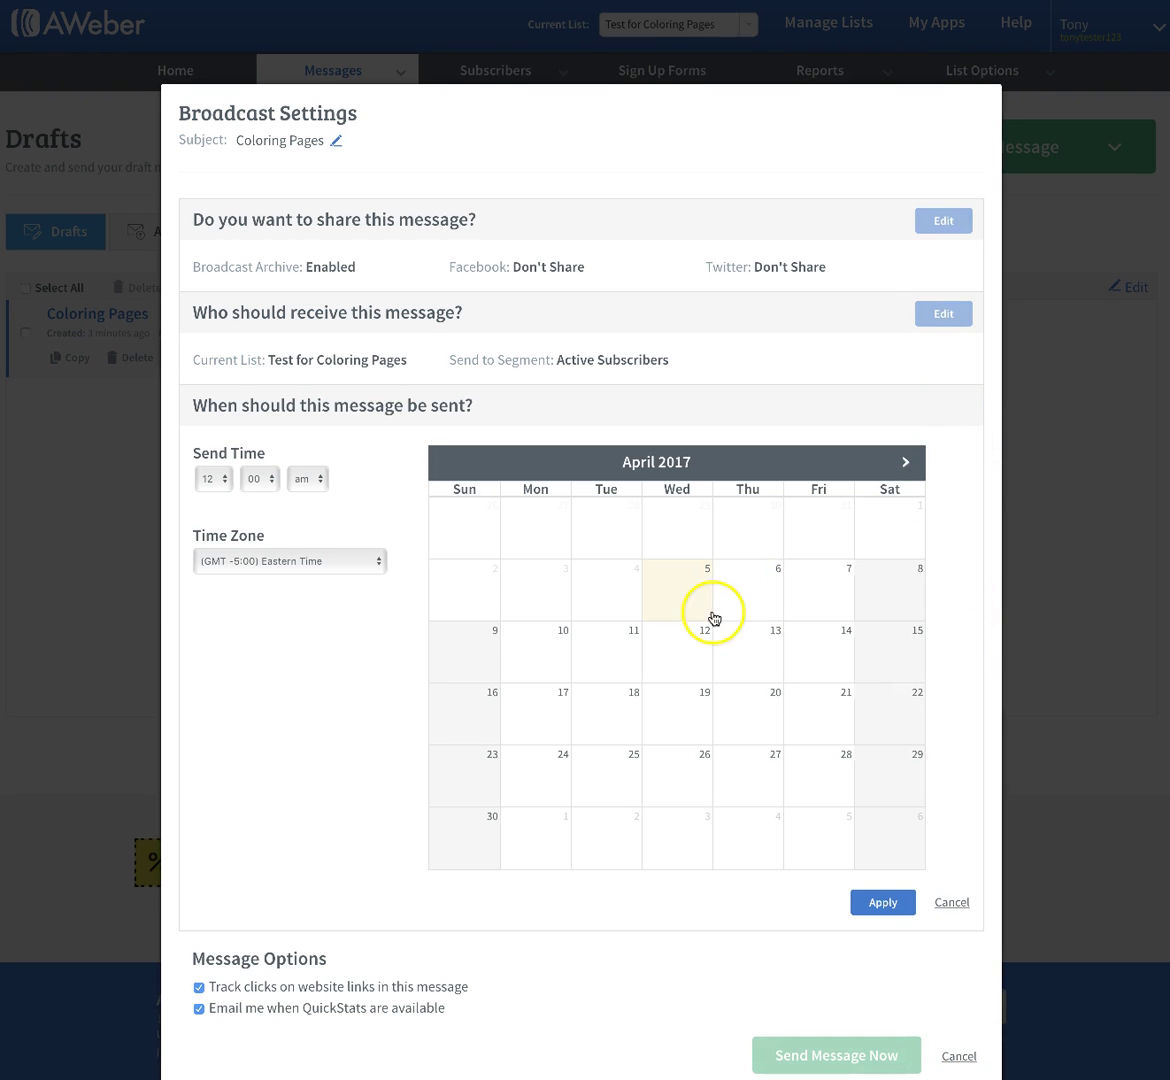
left_click(952, 903)
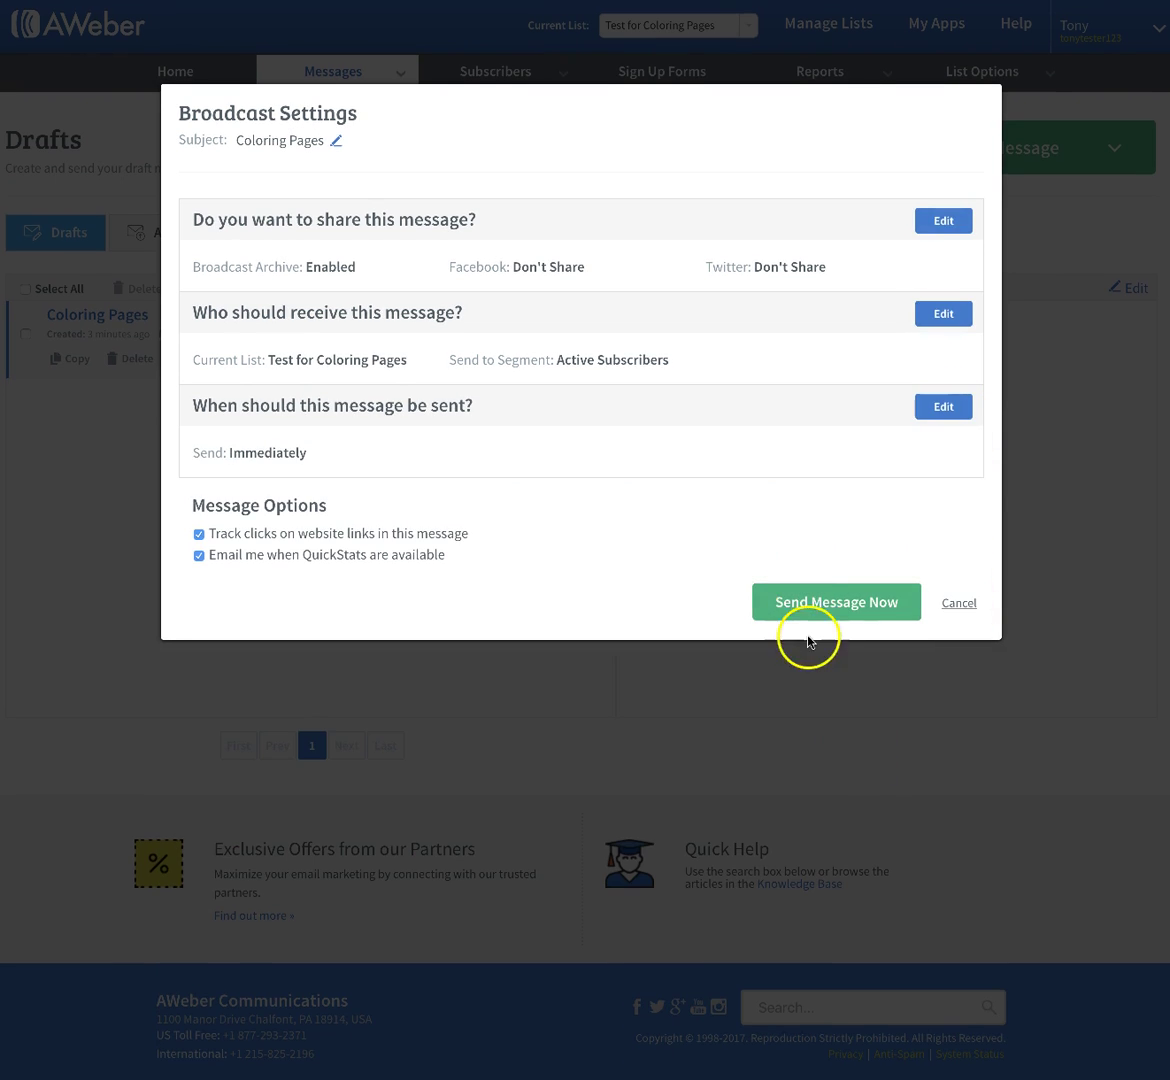
left_click(961, 604)
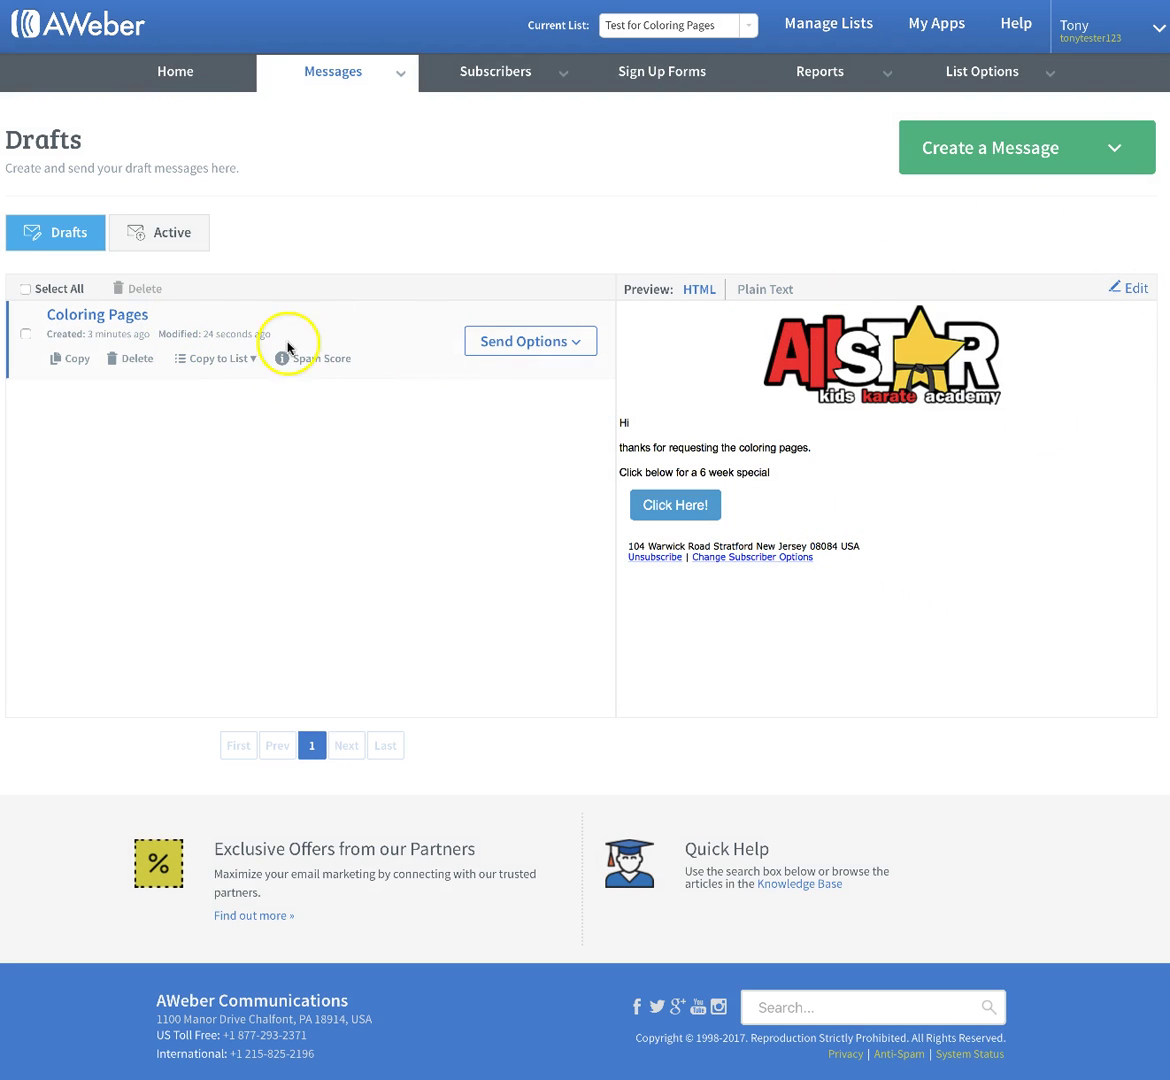
left_click(507, 342)
left_click(487, 446)
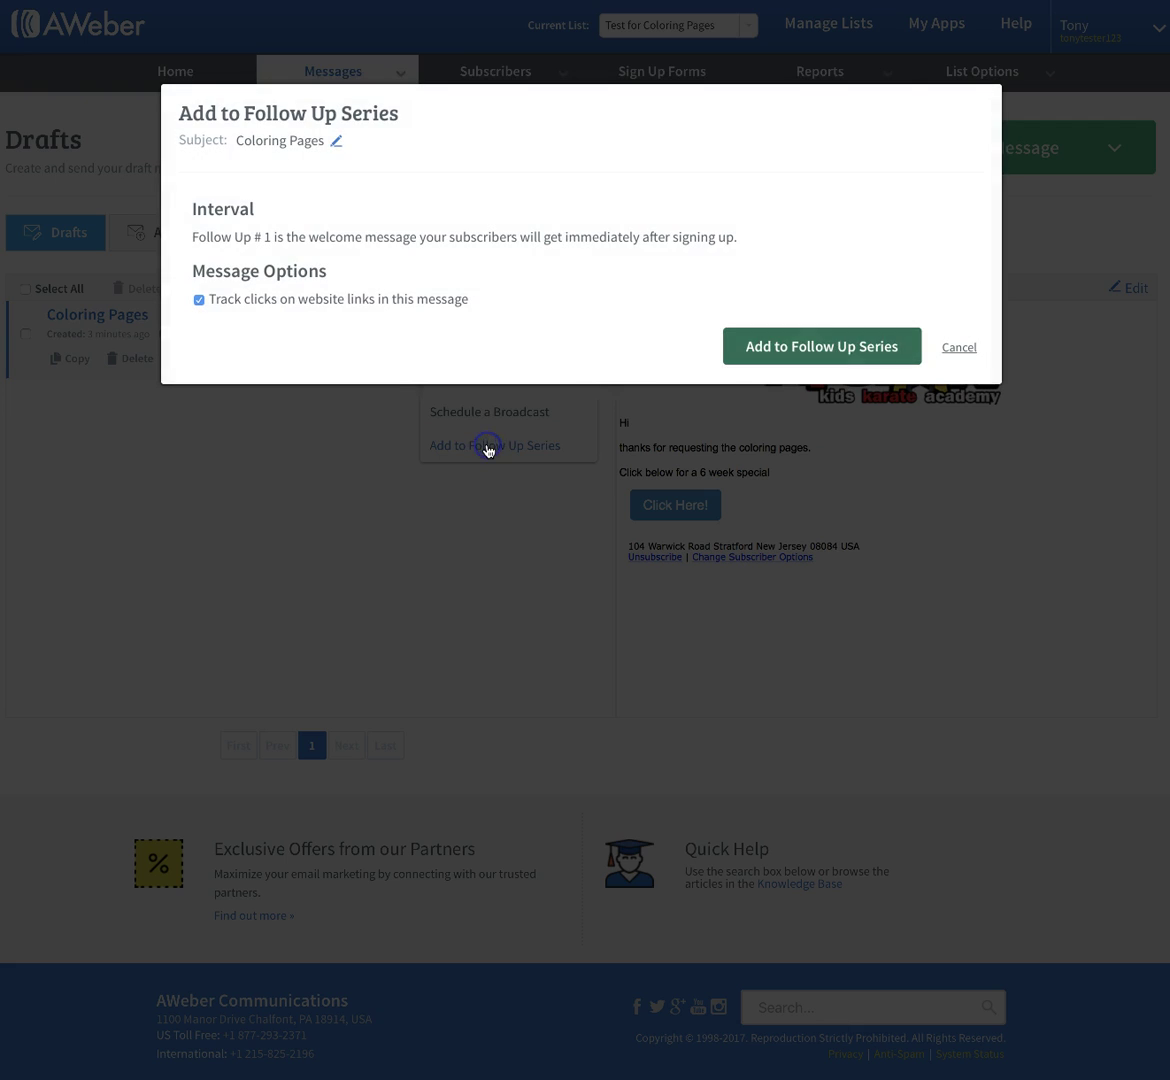
Step: Add the Coloring Pages message to the follow-up series as welcome message 1
left_click(812, 347)
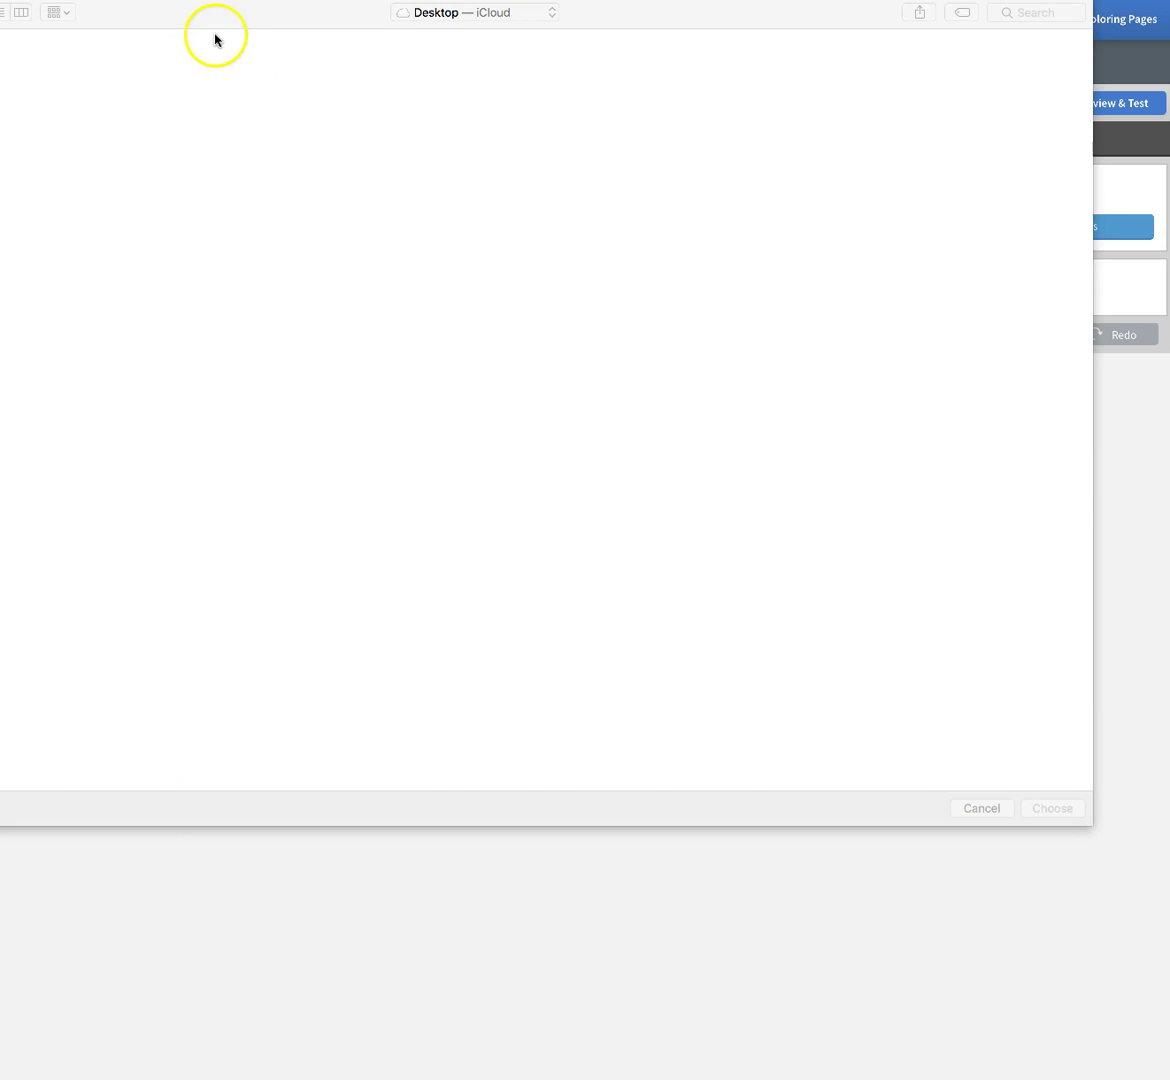
Step: Find JOHNNY-Discipline.pdf by searching 'johnny' and attach it to the Coloring Pages message
left_click(1022, 13)
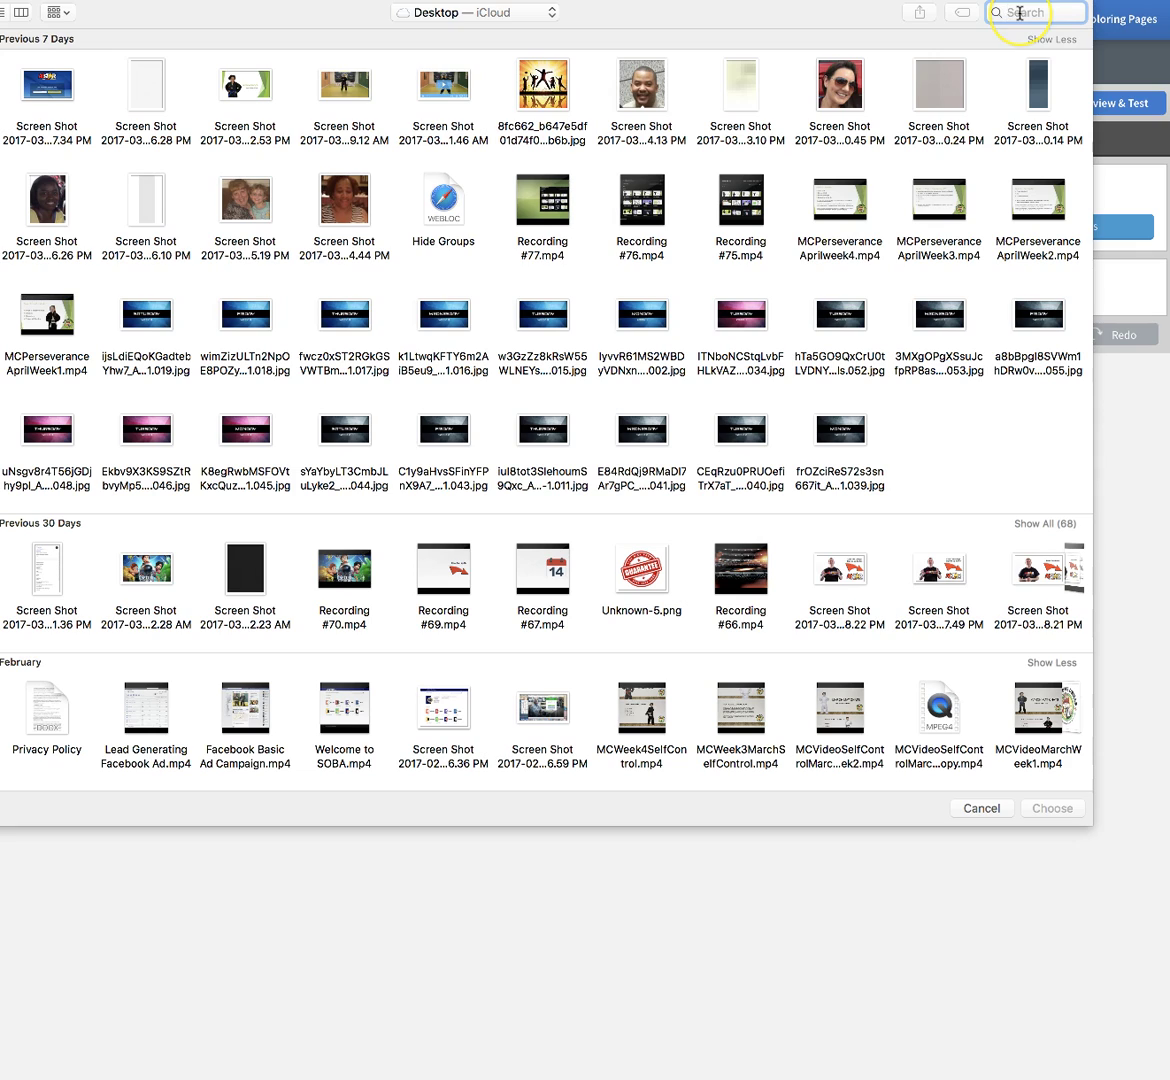
type("johnny")
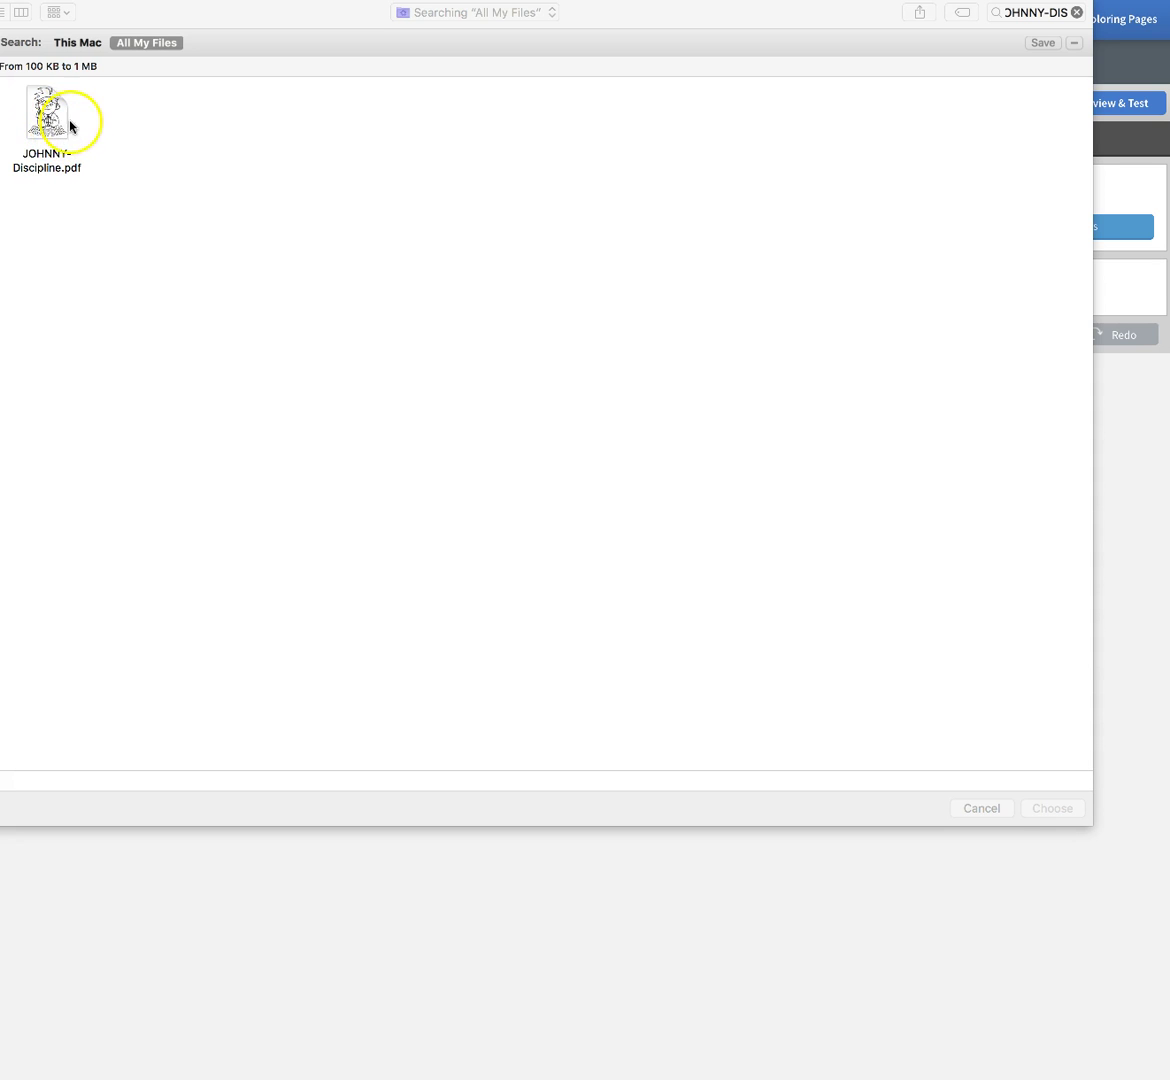
left_click(44, 116)
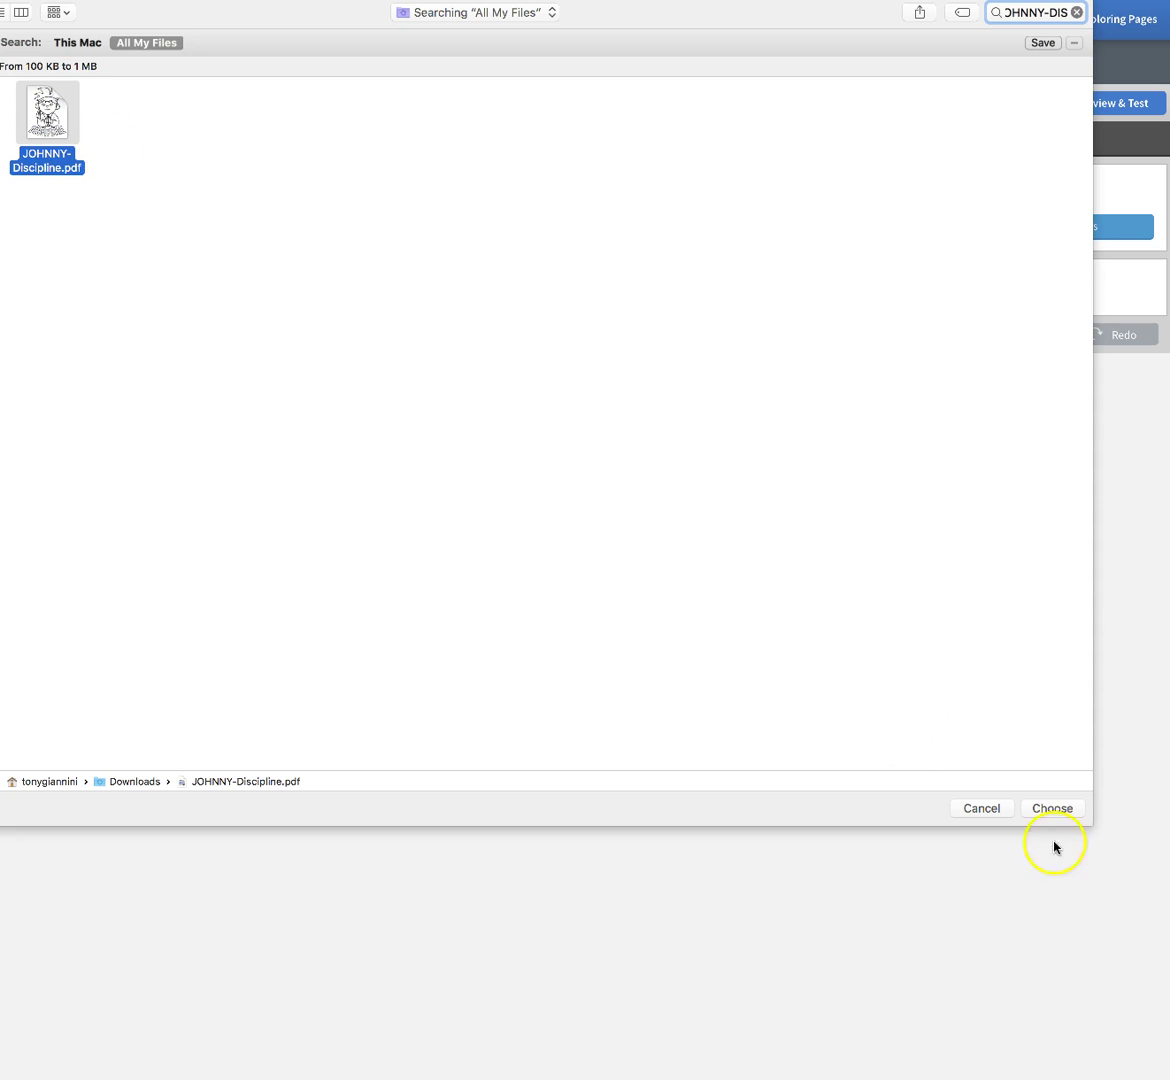
left_click(1055, 808)
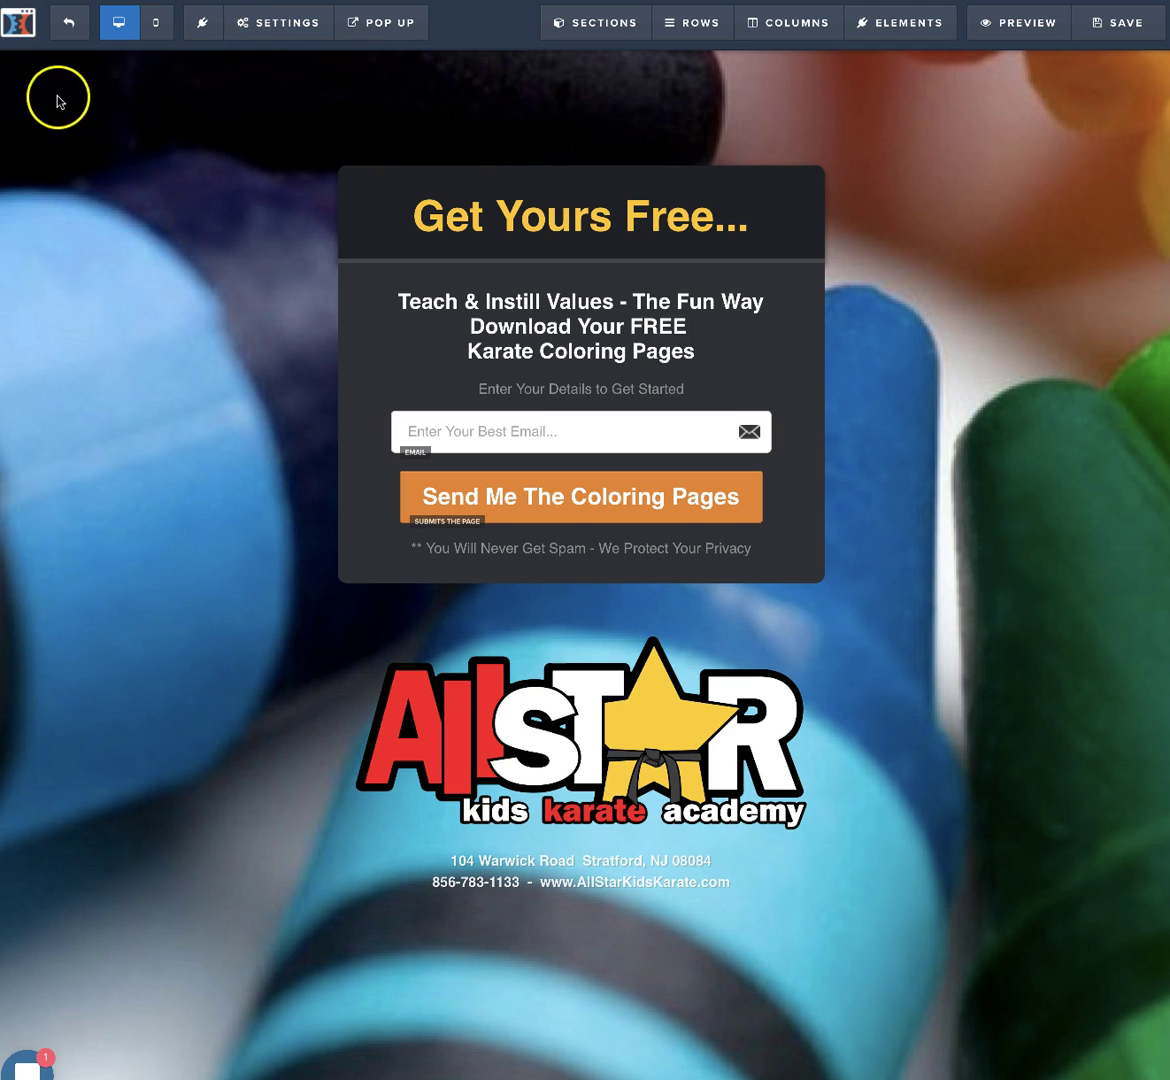
Step: Stay in the opt-in editor and confirm the email field uses the Email Address input type
left_click(72, 38)
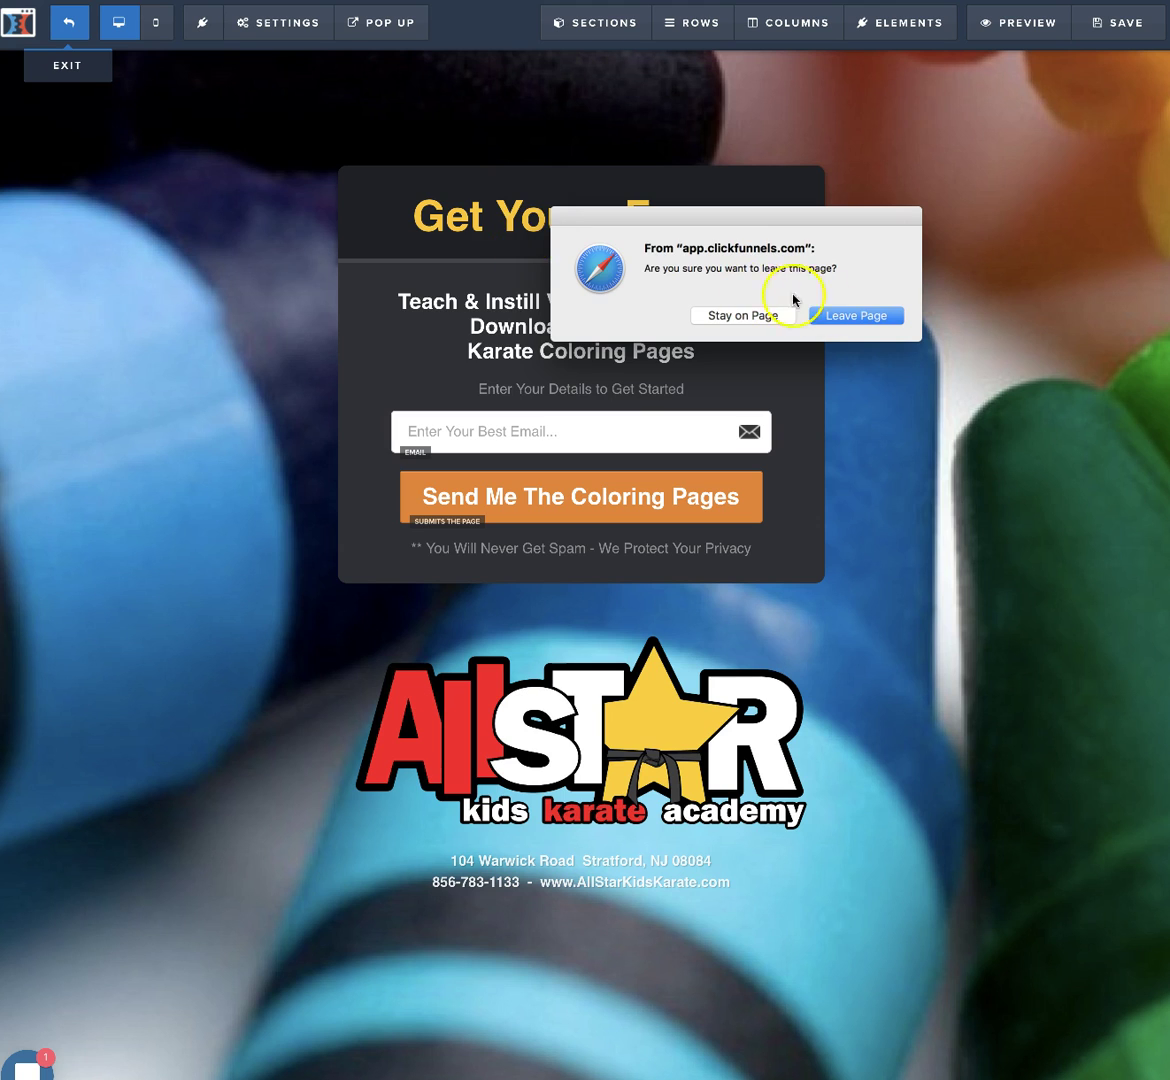
left_click(849, 316)
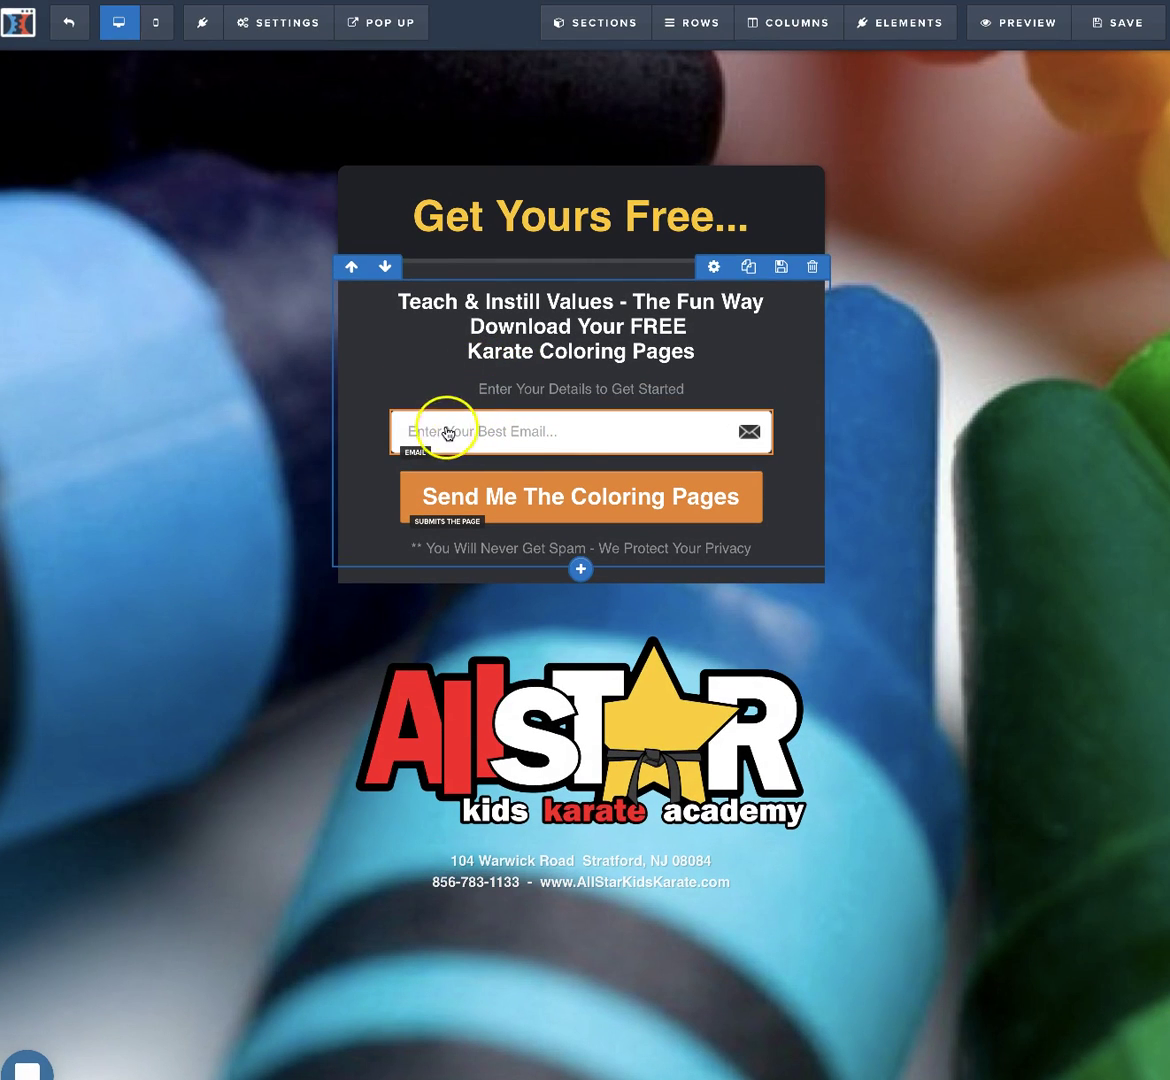
mouse_move(535, 431)
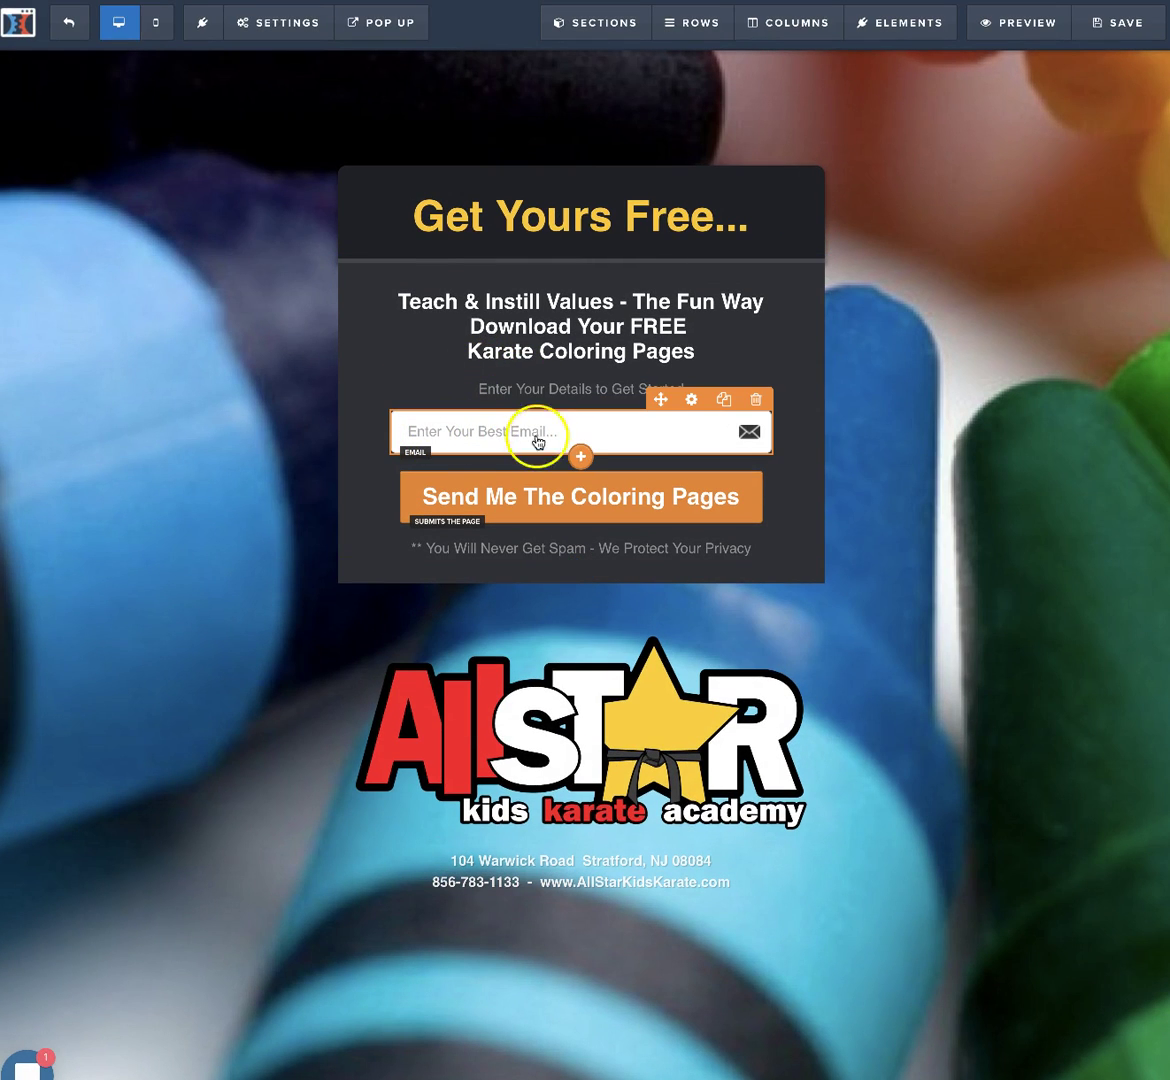
left_click(692, 402)
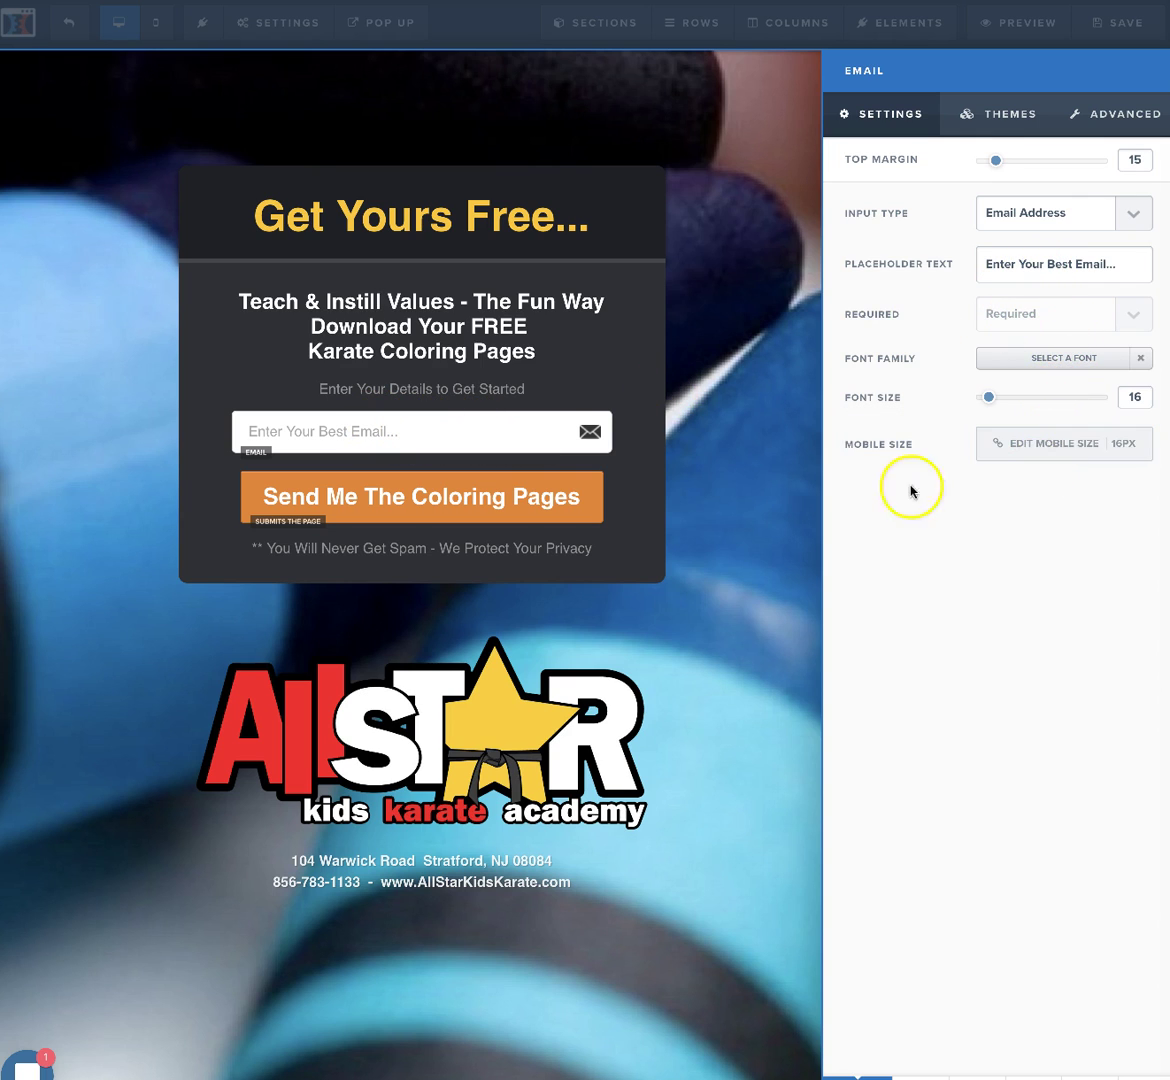
left_click(730, 507)
left_click(252, 24)
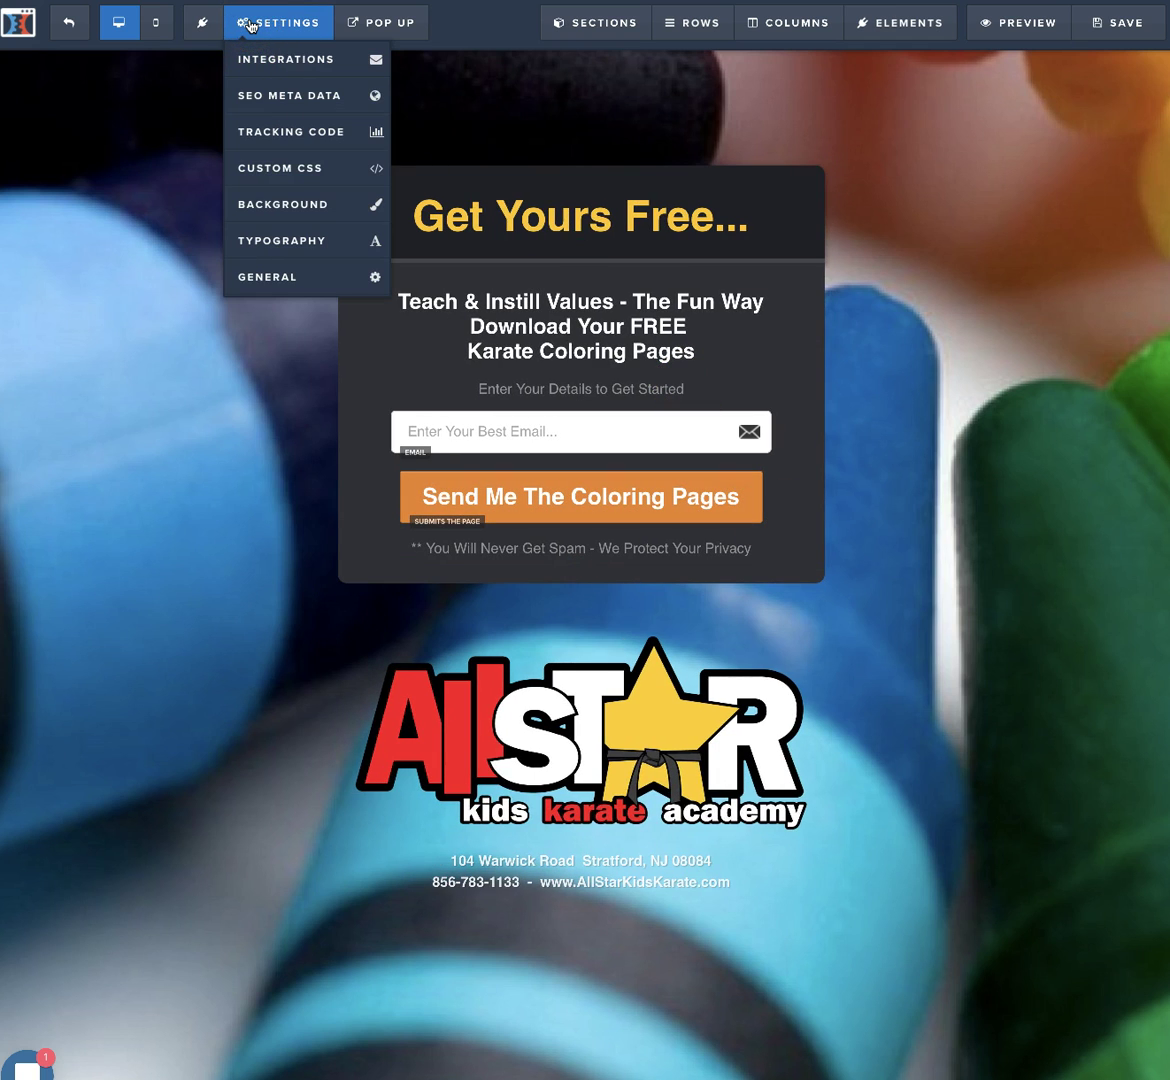
Step: Set the page integration to AWeber, Integrate Existing Form, list 'Test for Coloring Pages'
left_click(258, 58)
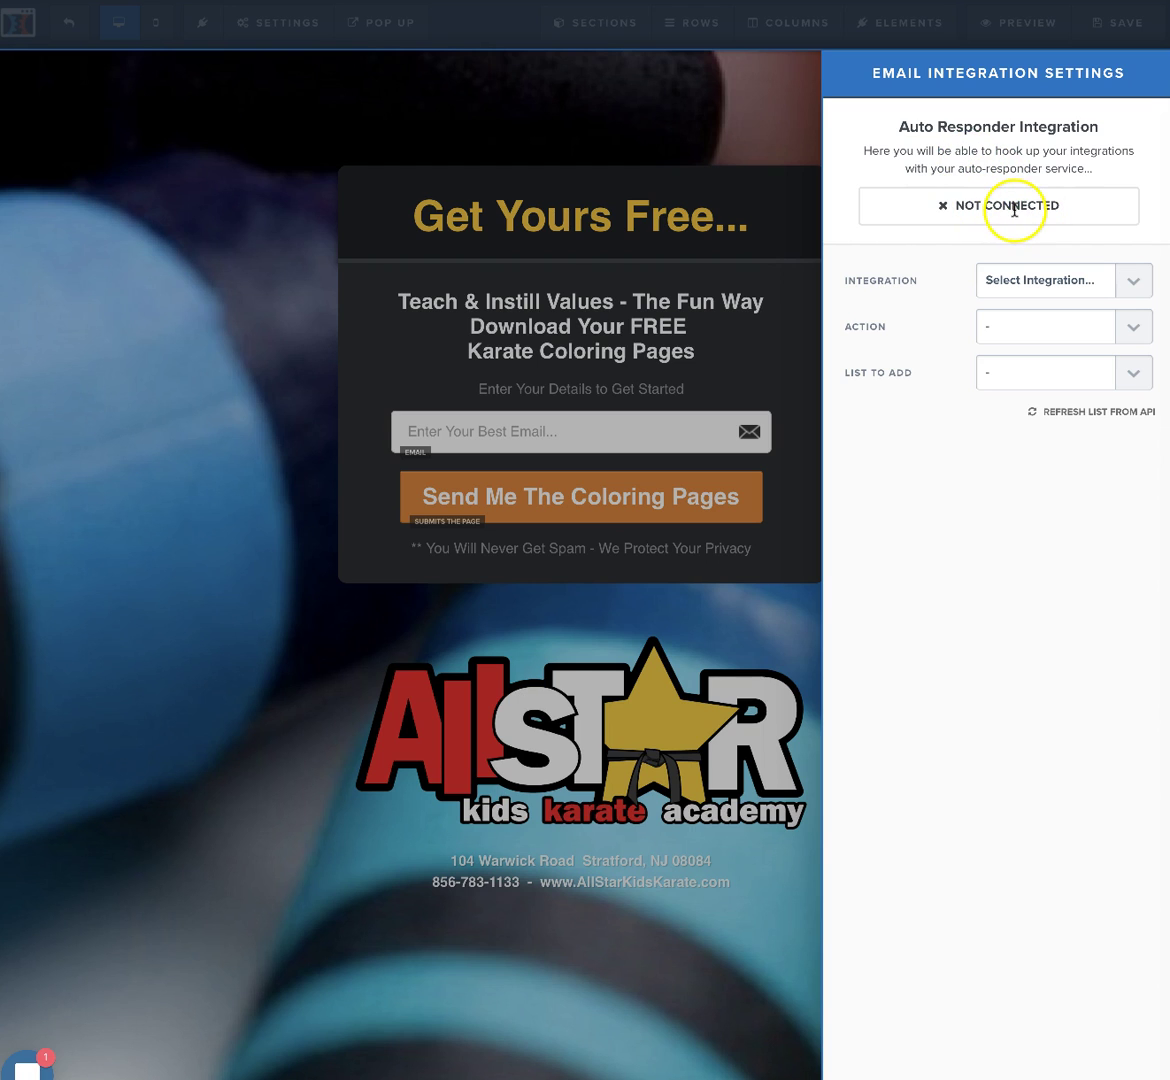
left_click(1049, 280)
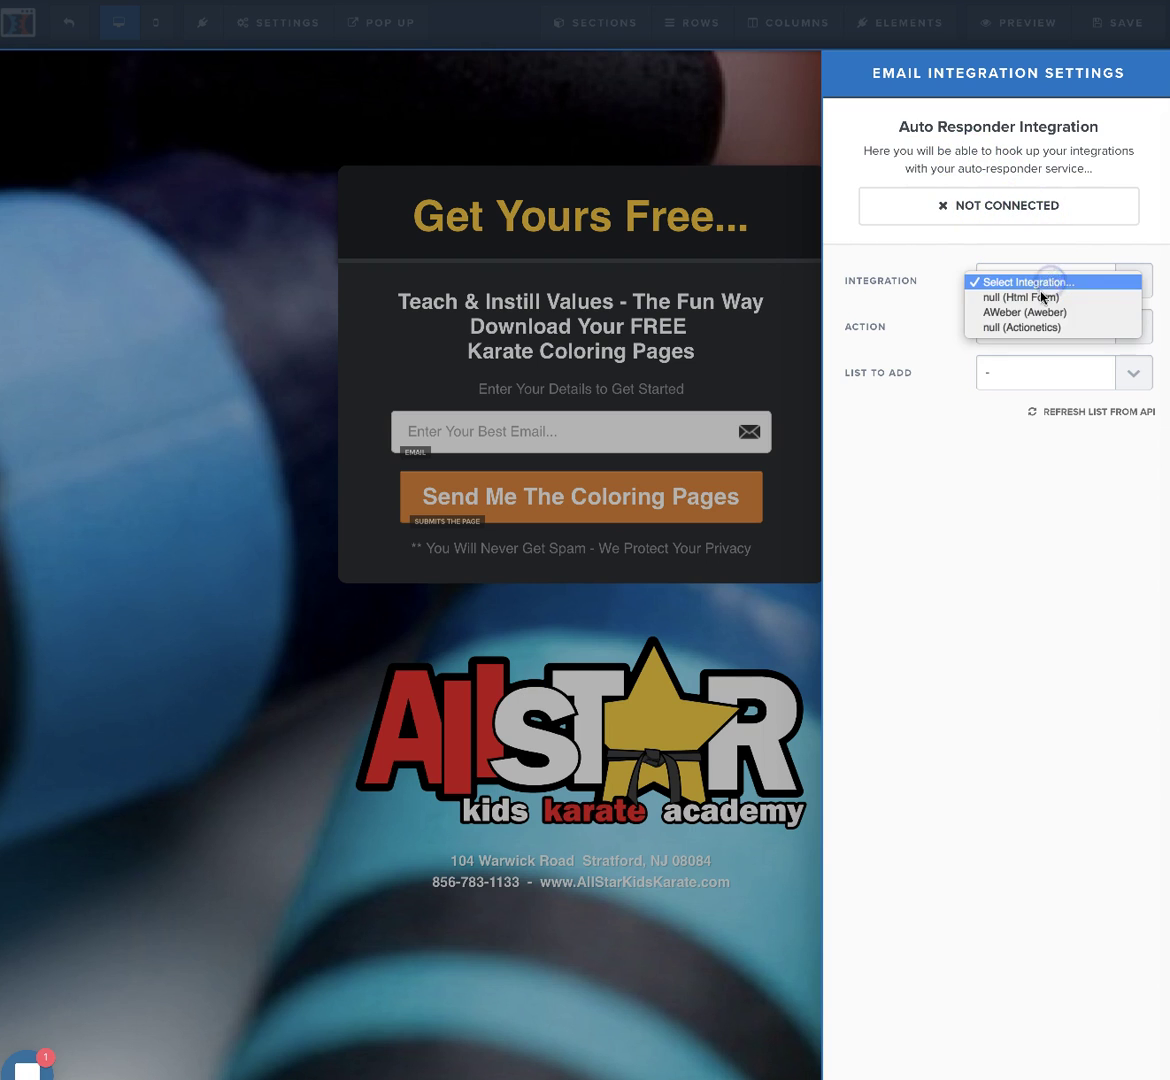
left_click(1017, 312)
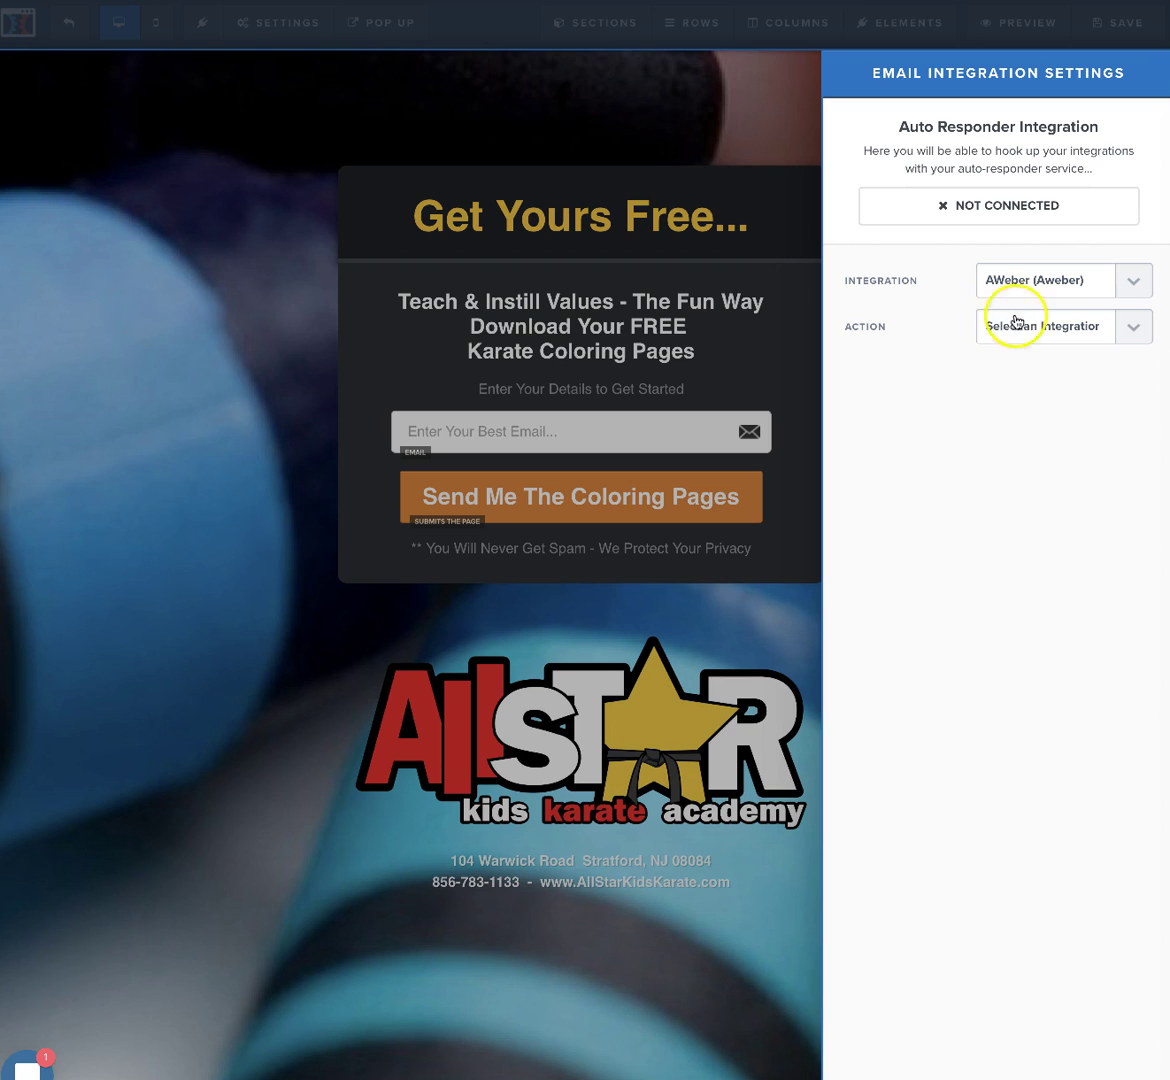
left_click(1040, 336)
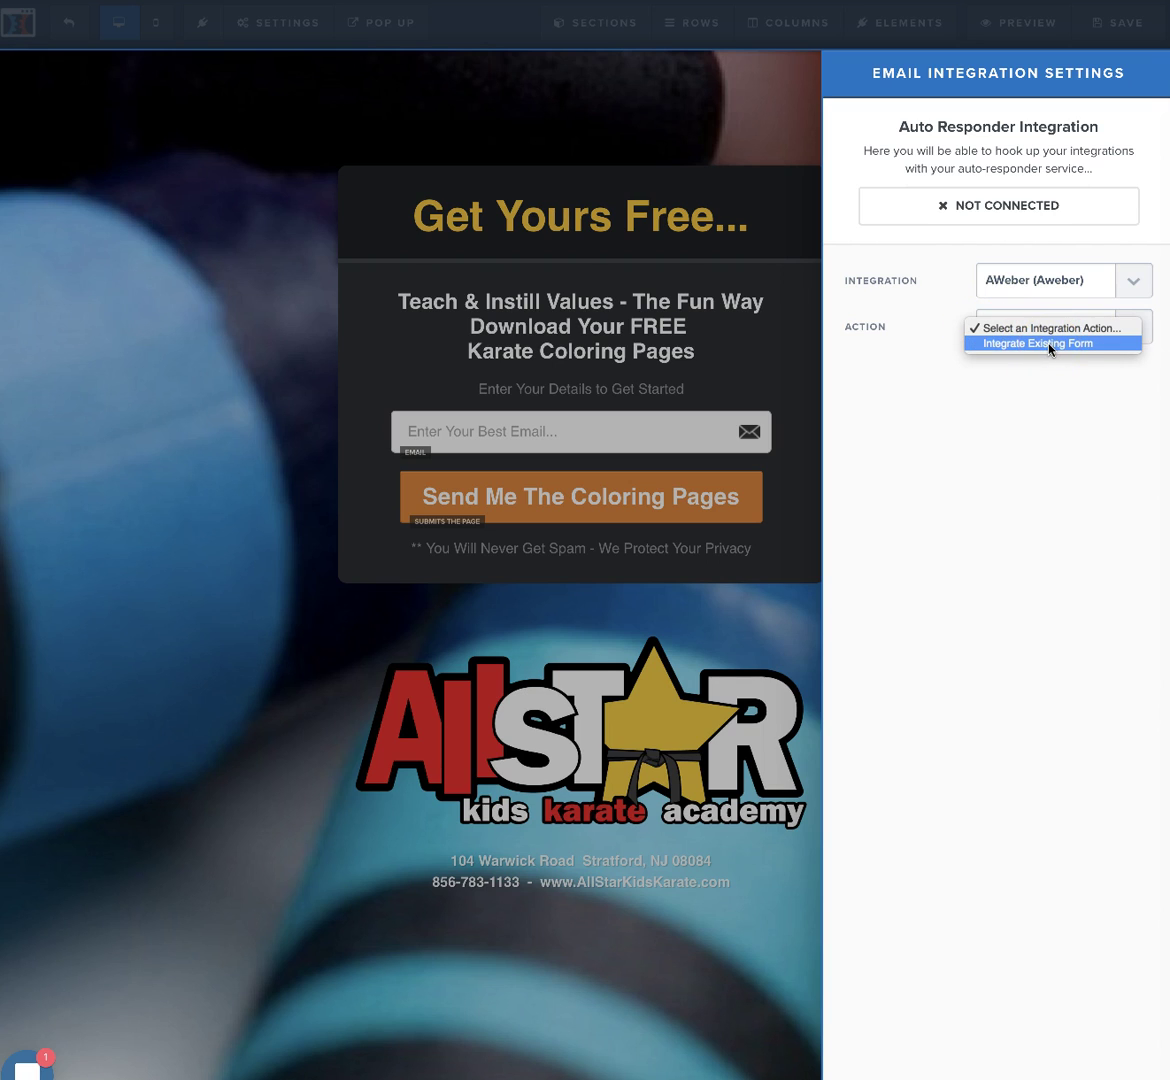
left_click(1050, 344)
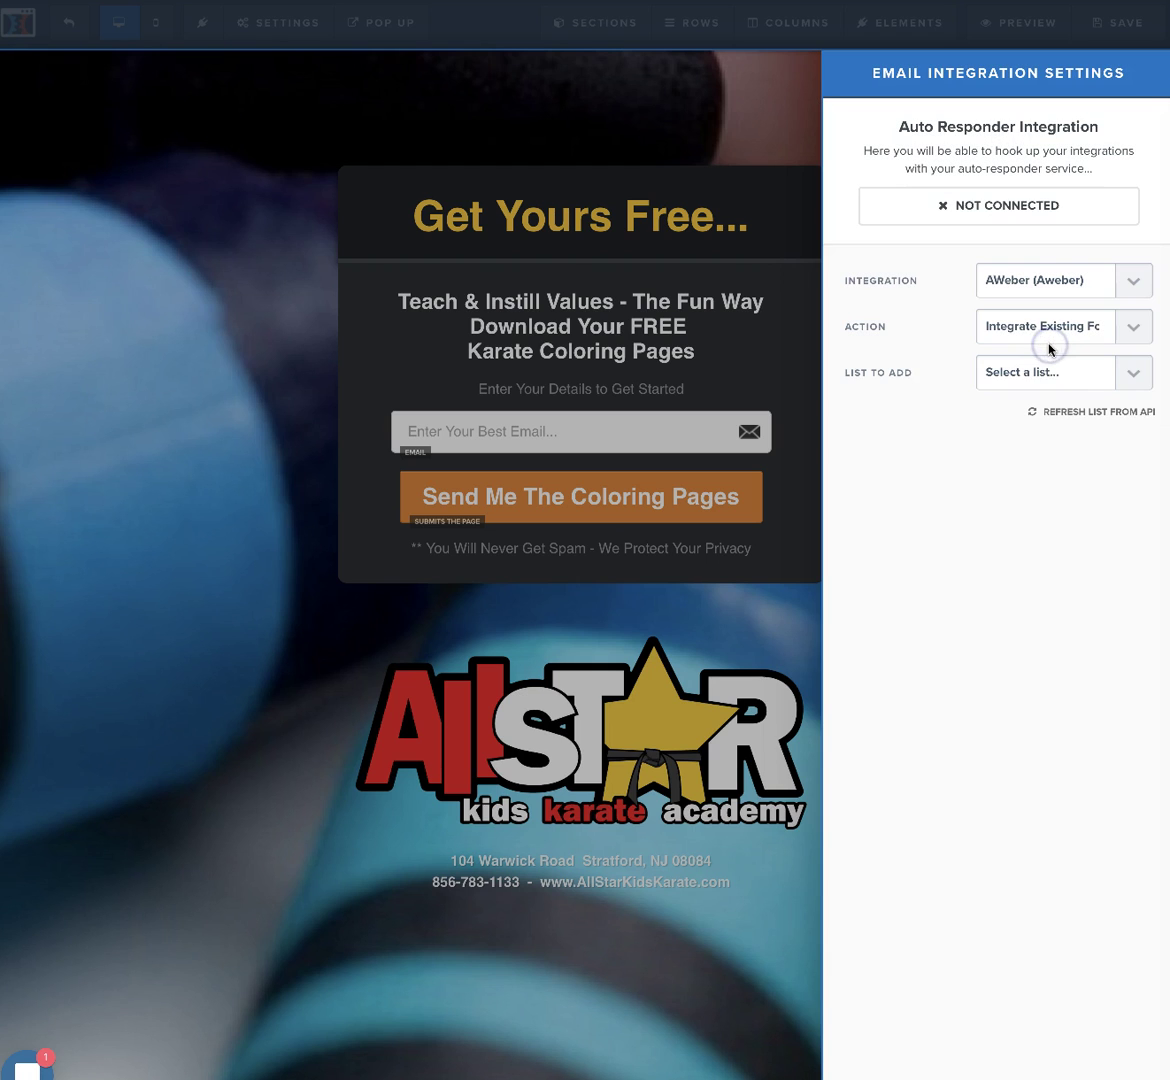
left_click(1076, 416)
left_click(1130, 376)
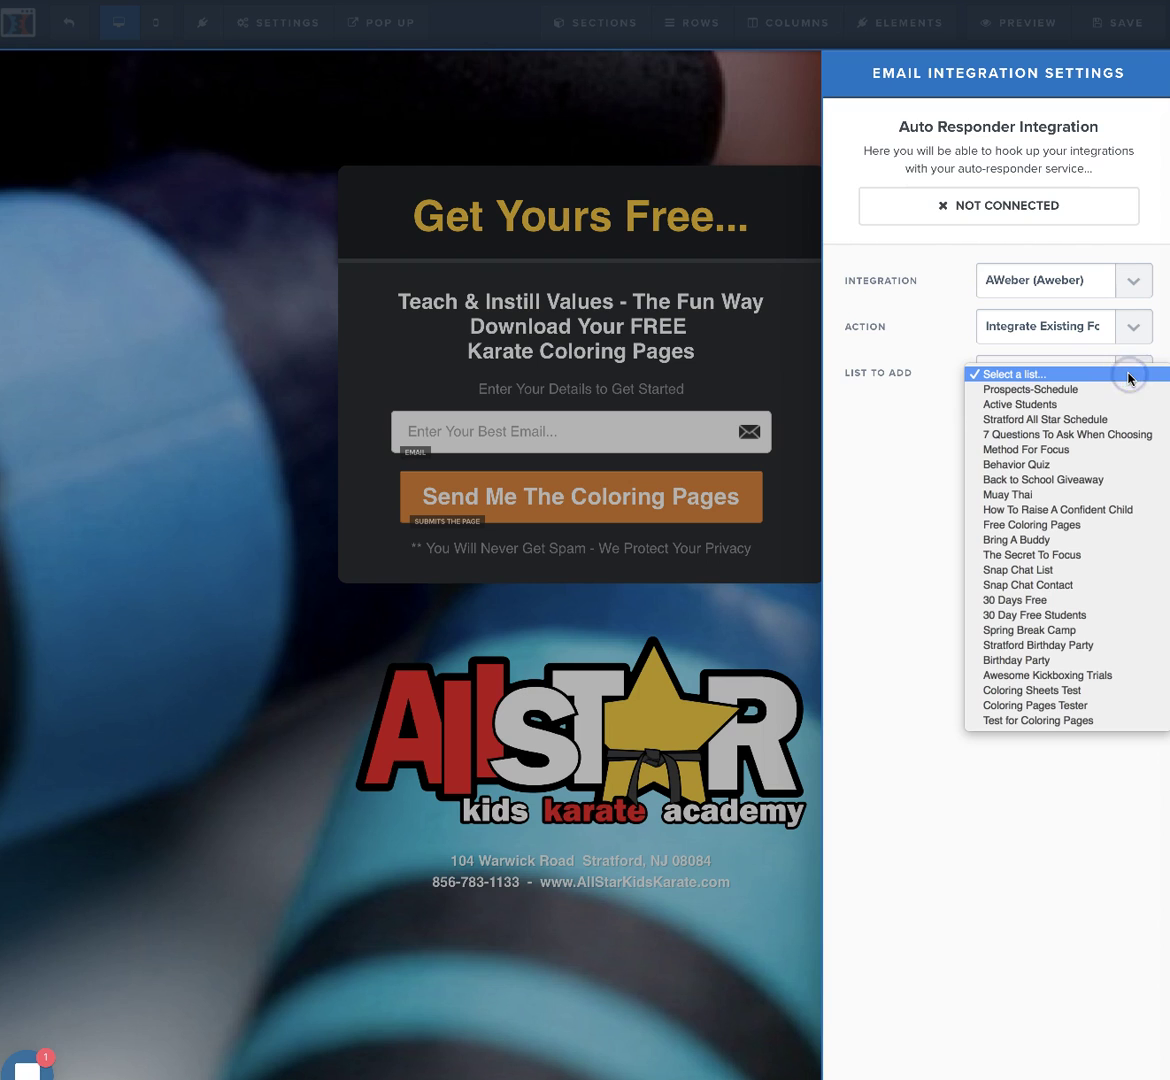
left_click(1052, 720)
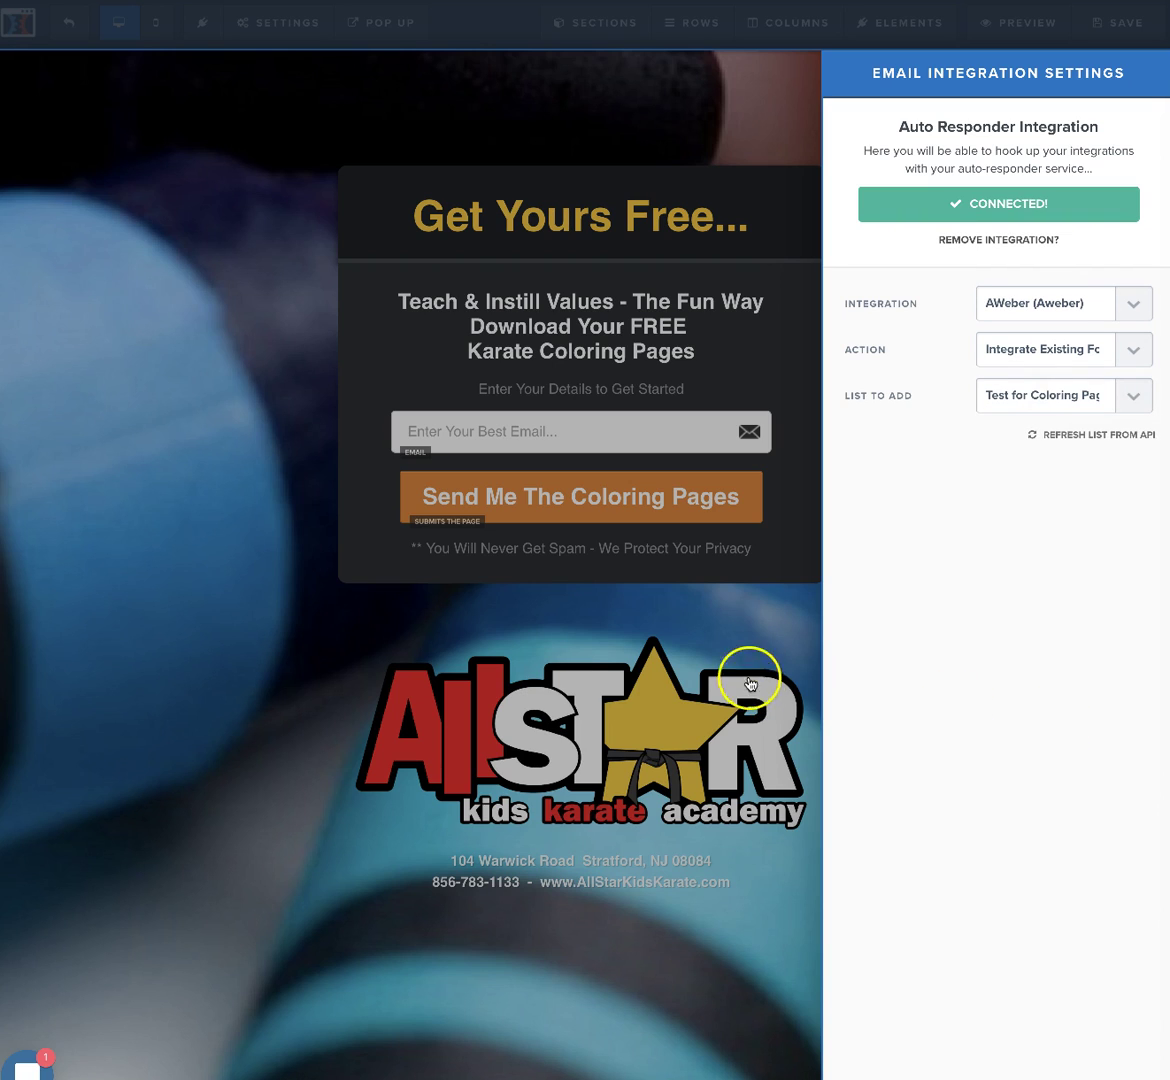
left_click(754, 642)
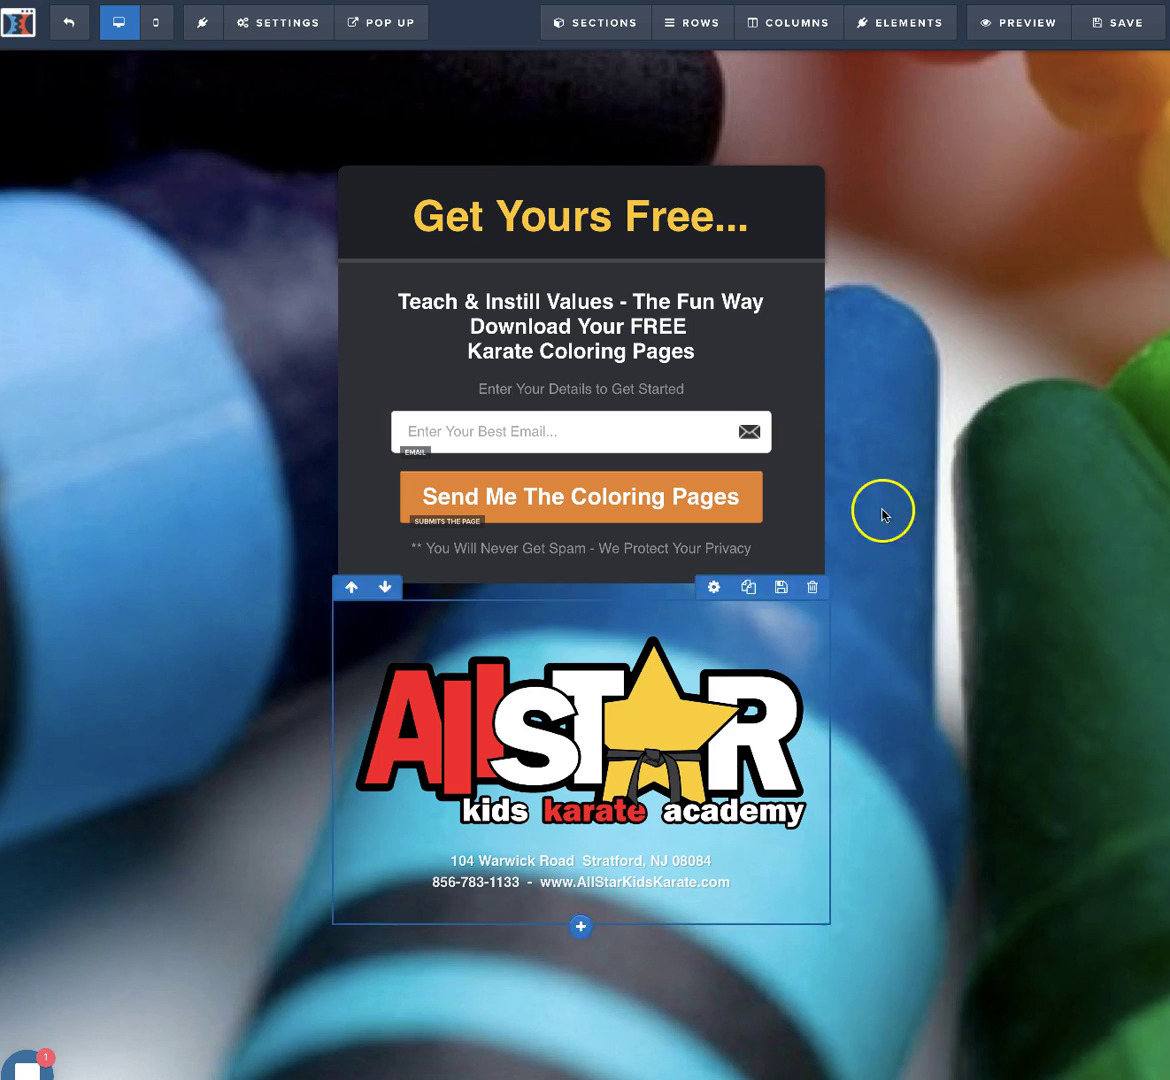
Step: Save and preview the opt-in page, then exit to the Optin step overview
left_click(1118, 22)
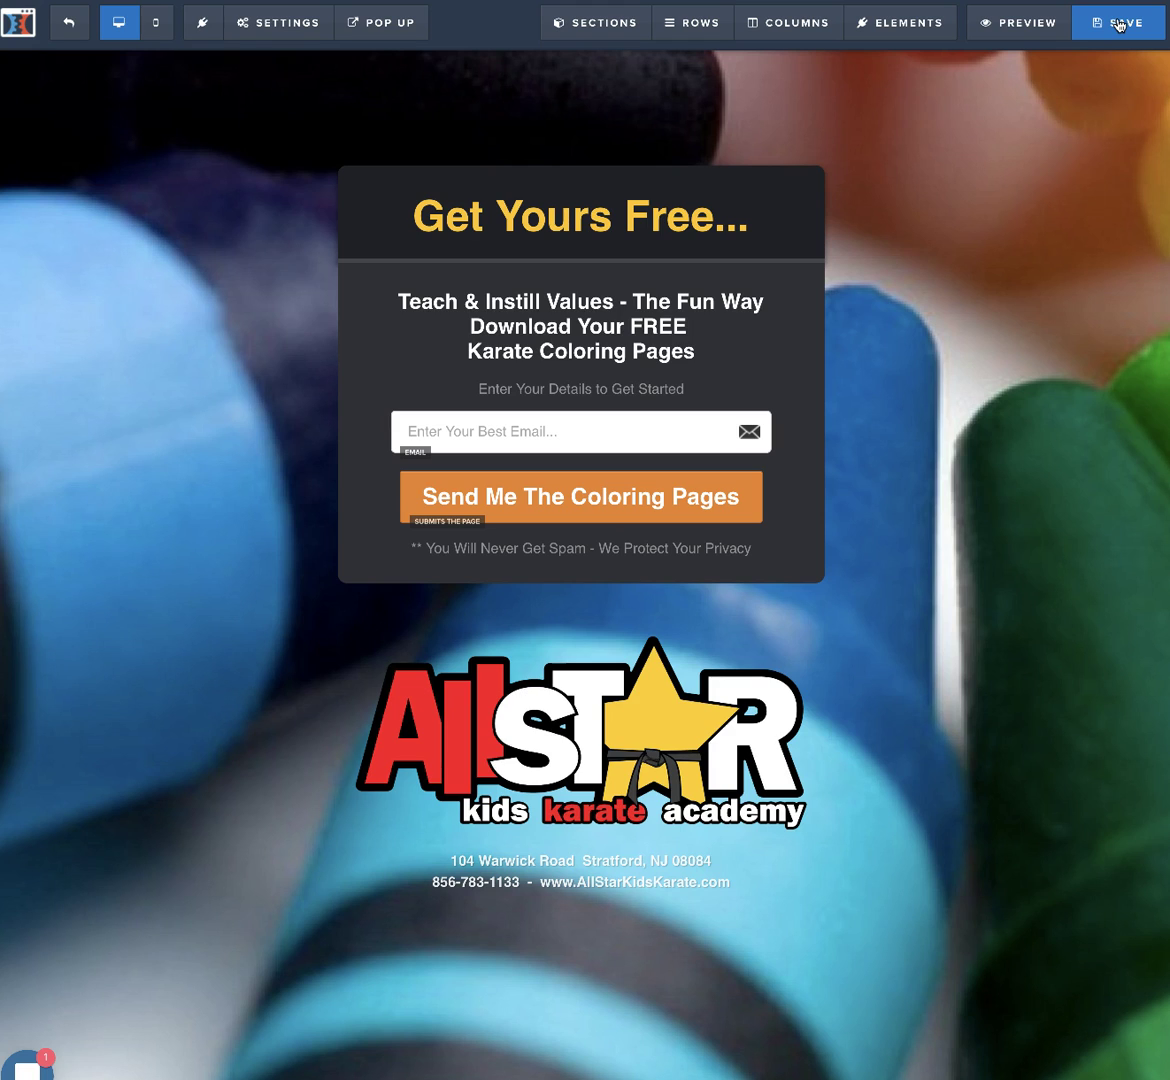
left_click(1120, 25)
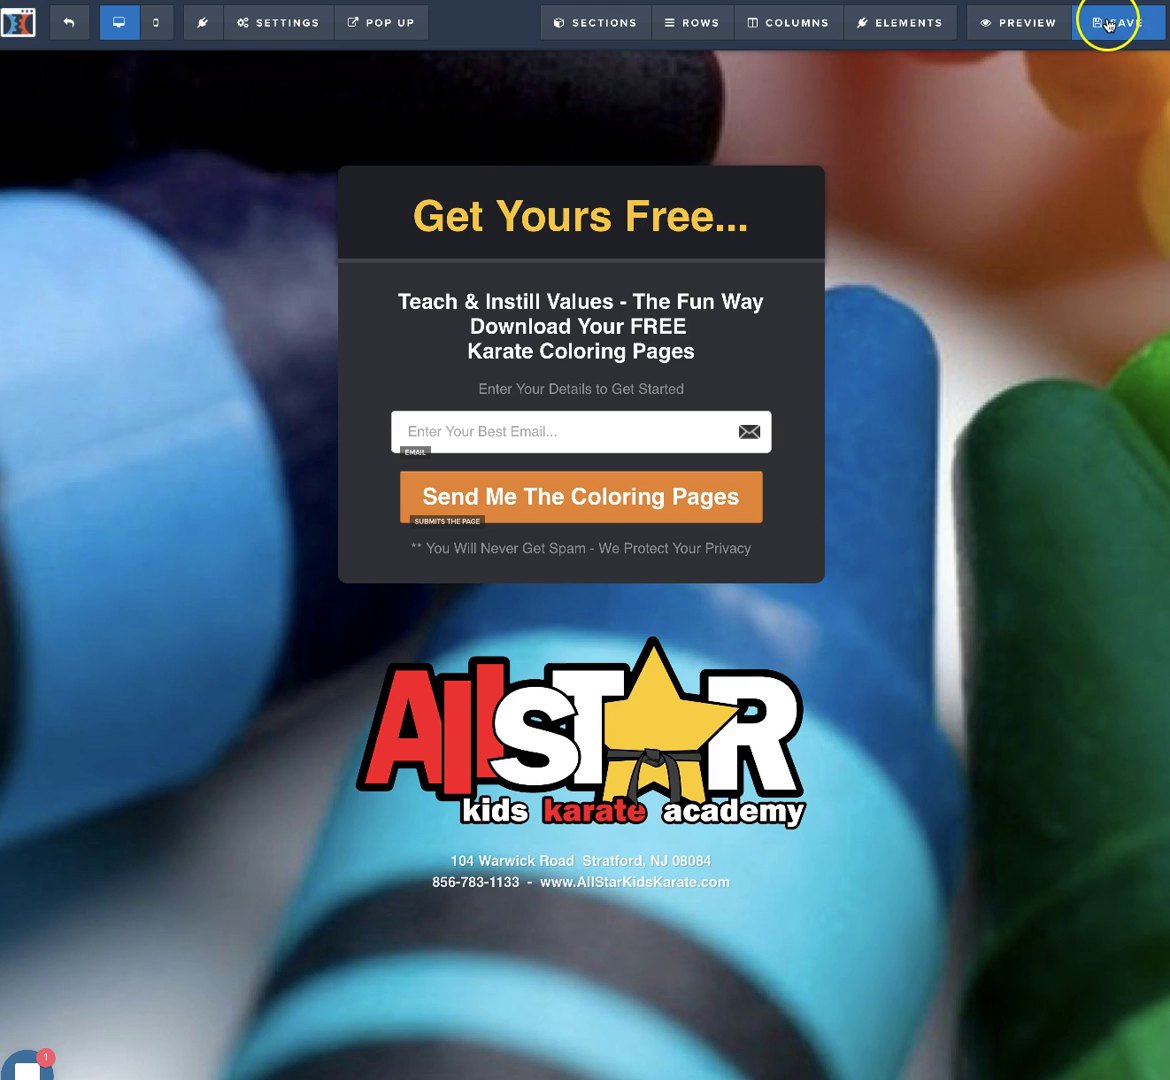
left_click(1020, 22)
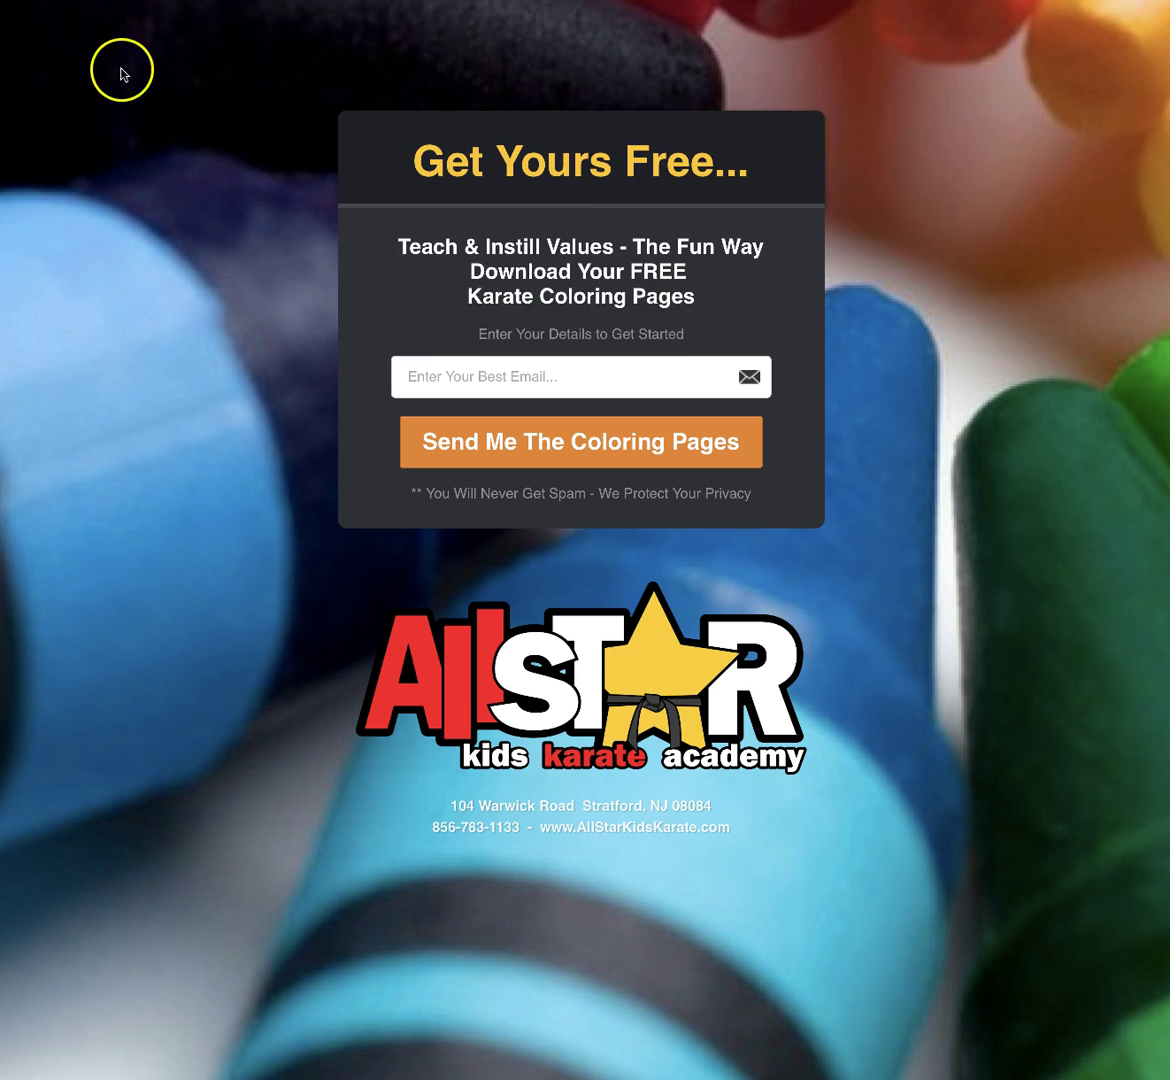
key("super+w")
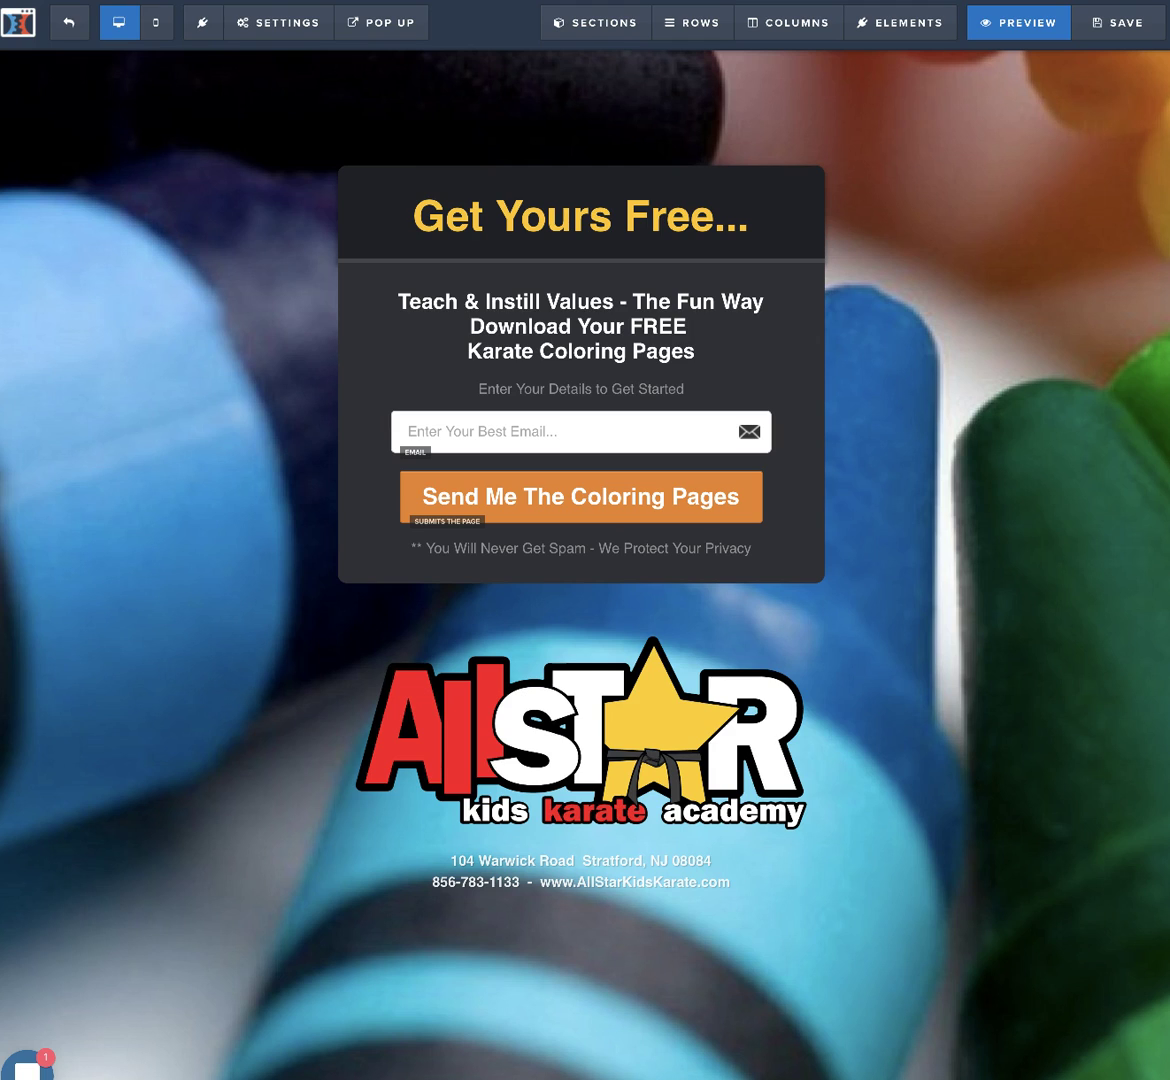
left_click(69, 25)
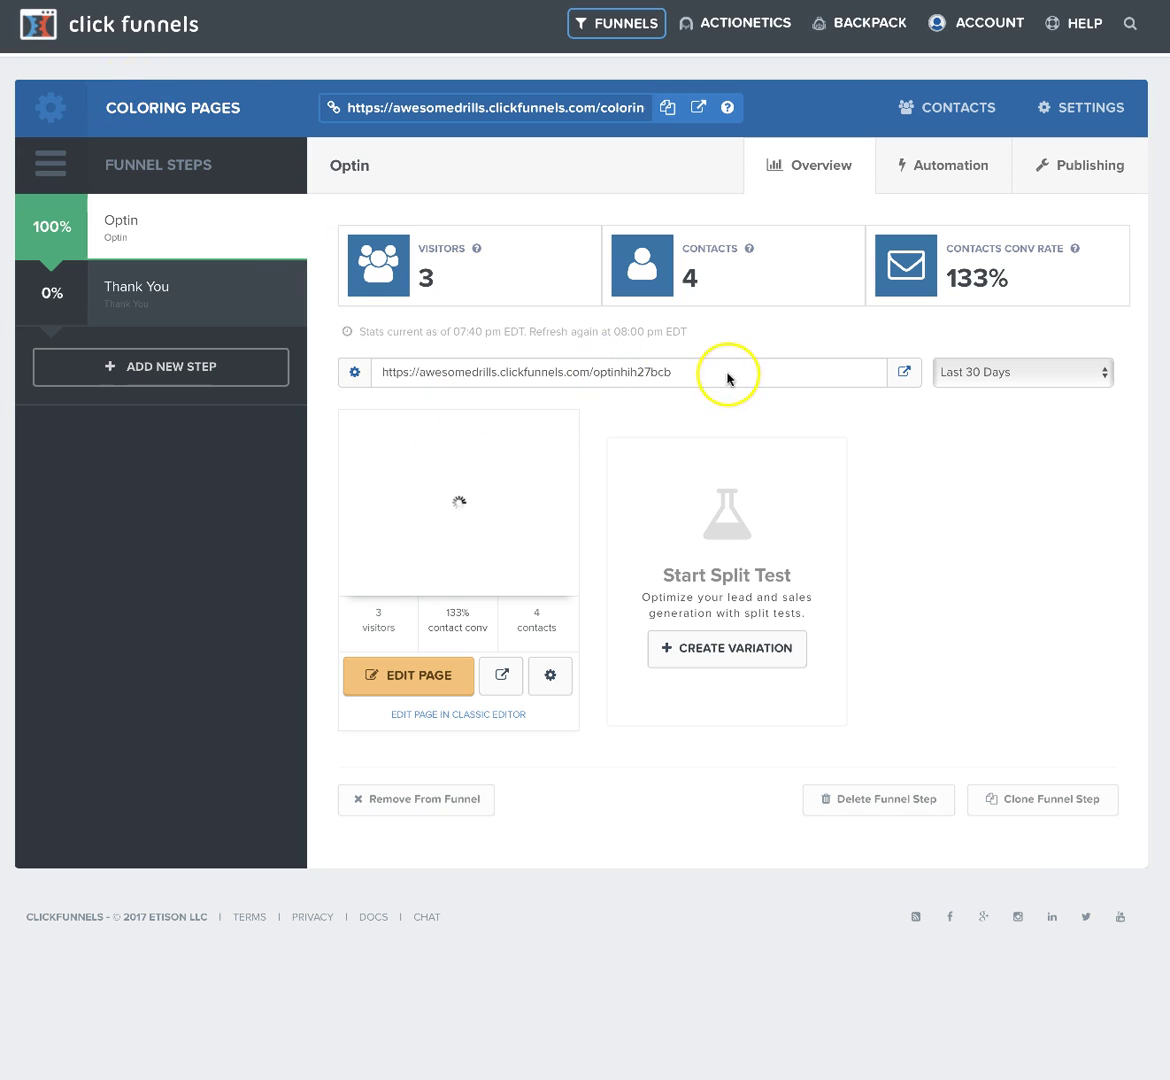
Step: Copy the Optin step's page address and load it in a new Firefox window
left_click_drag(726, 373, 379, 372)
key("super+c")
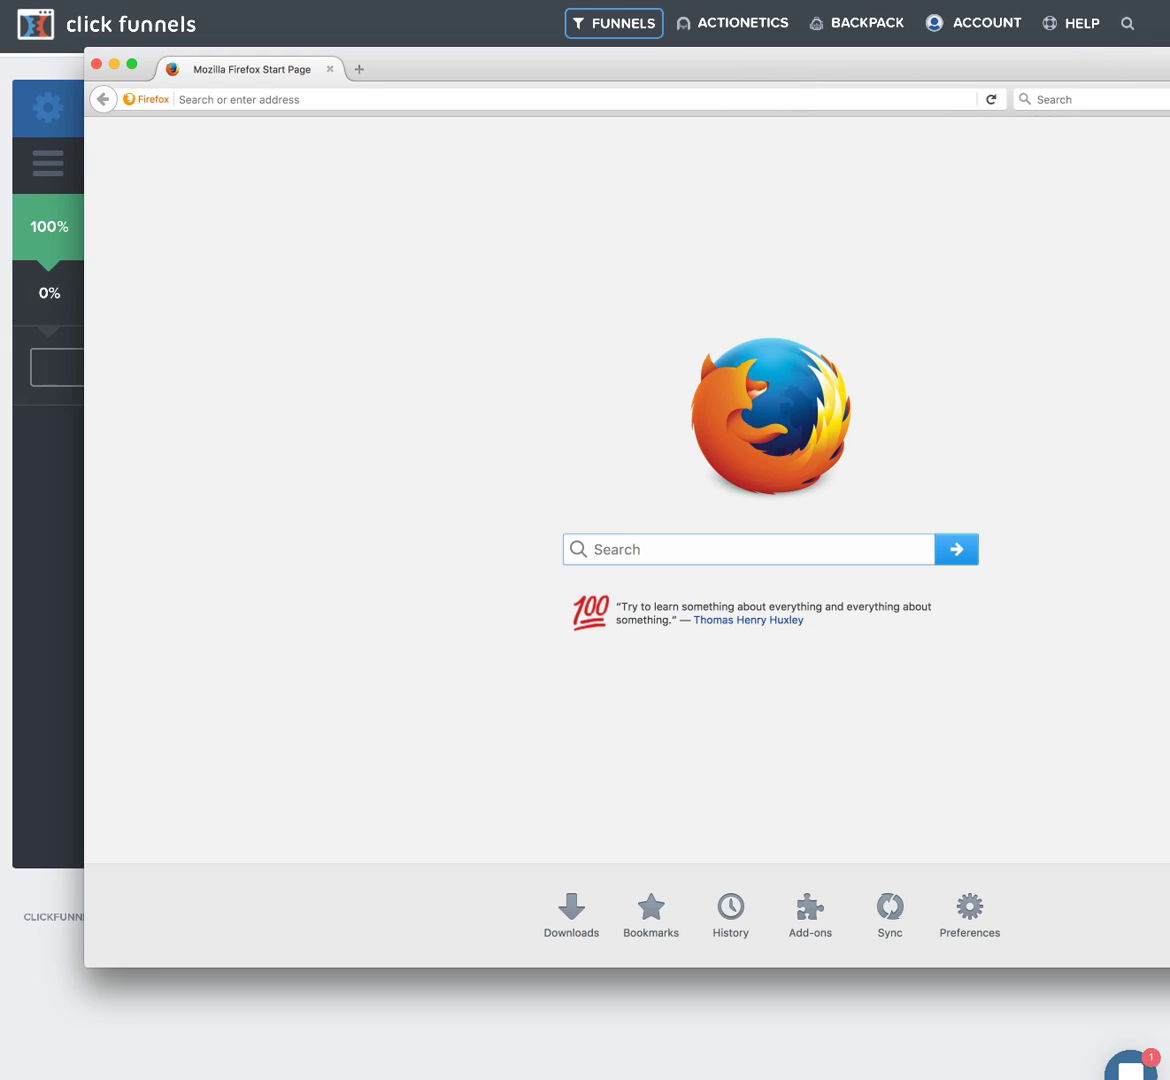
key("super+n")
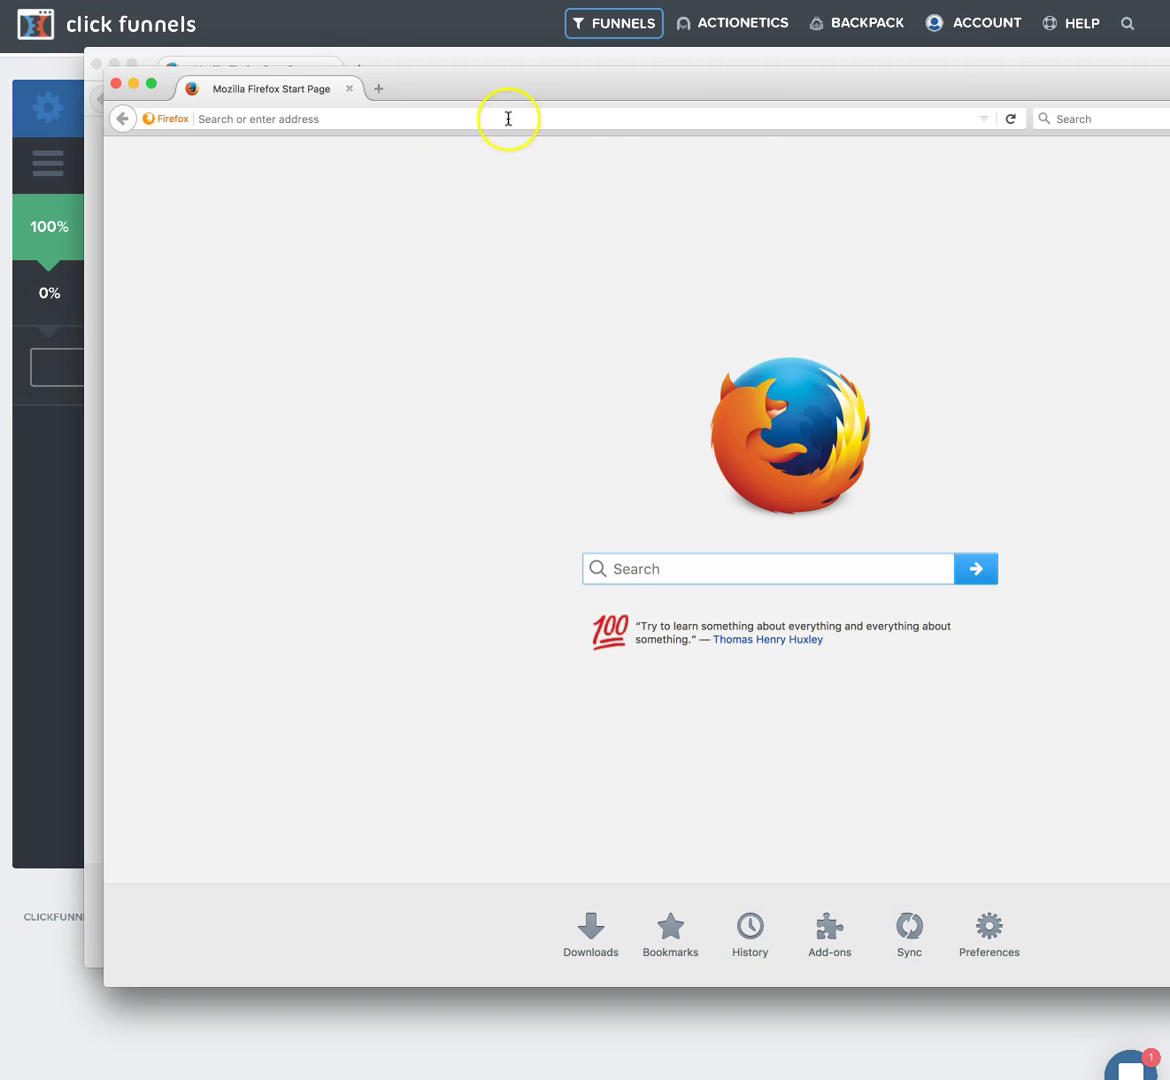
left_click(385, 120)
key("super+v")
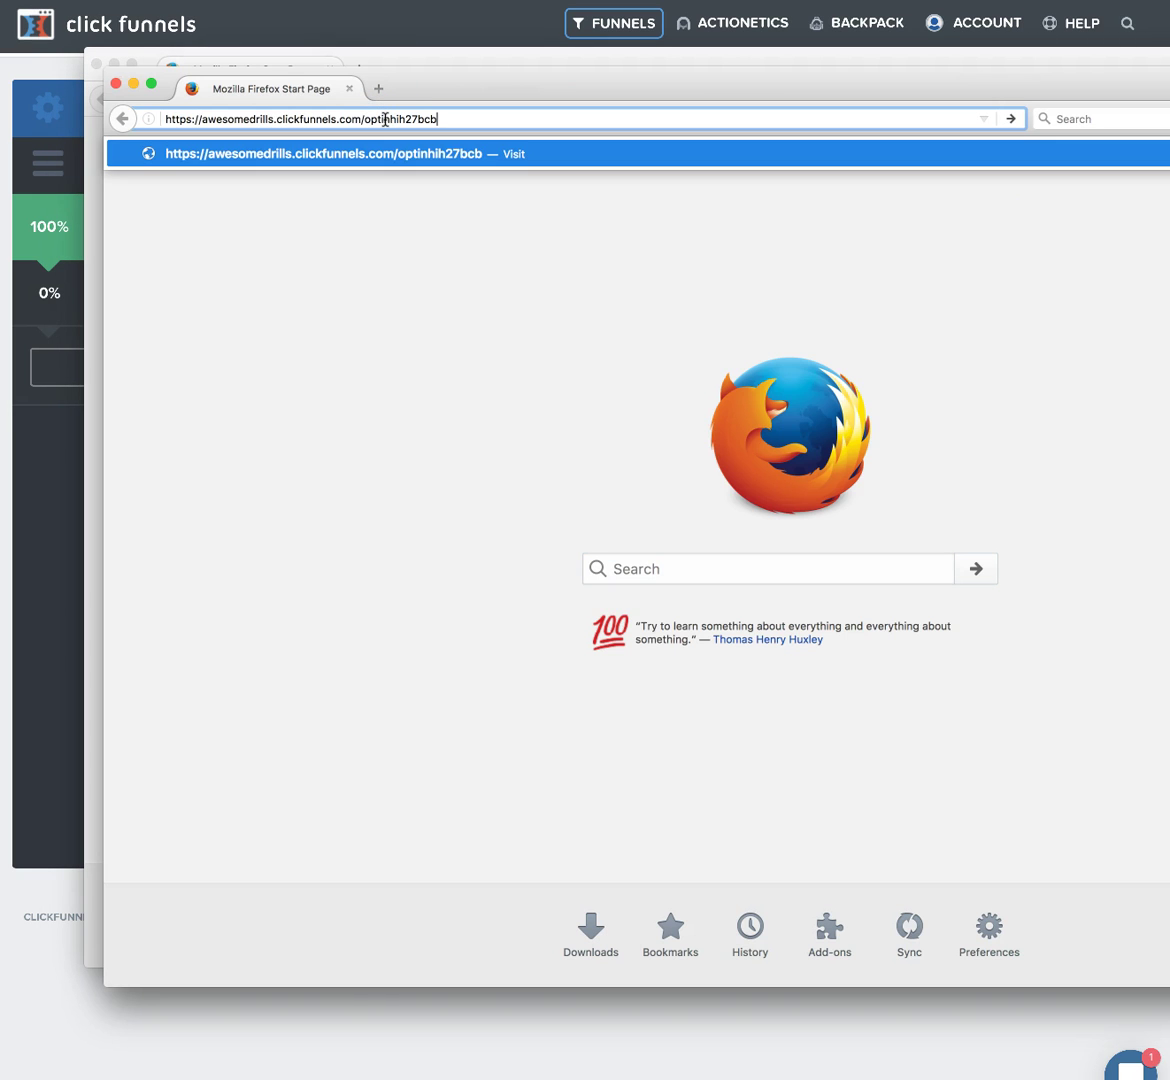
key("Return")
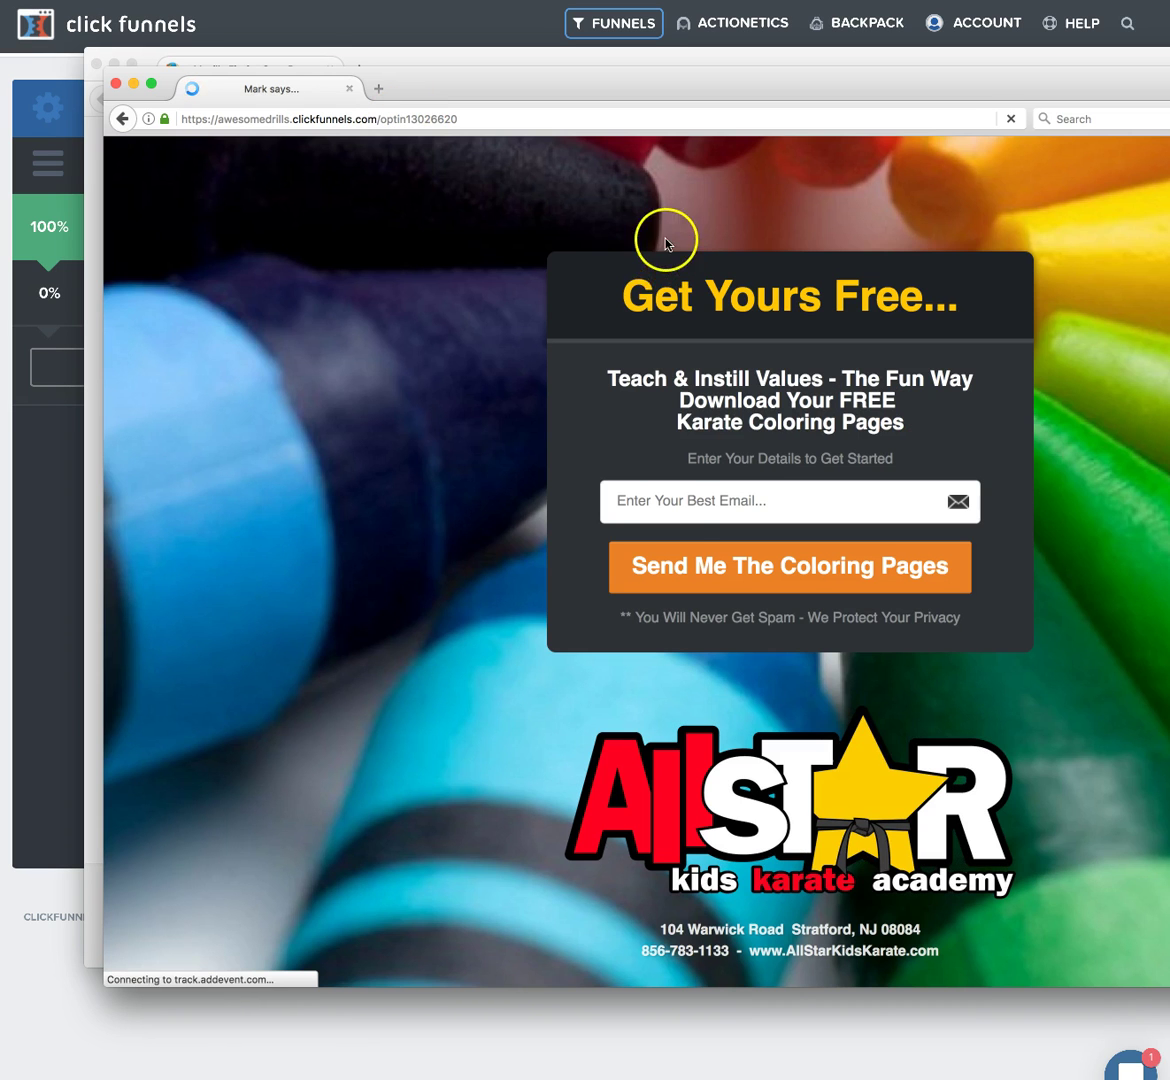
Step: Sign up on the opt-in with the saved test email via Send Me The Coloring Pages
left_click(648, 496)
key("super+v")
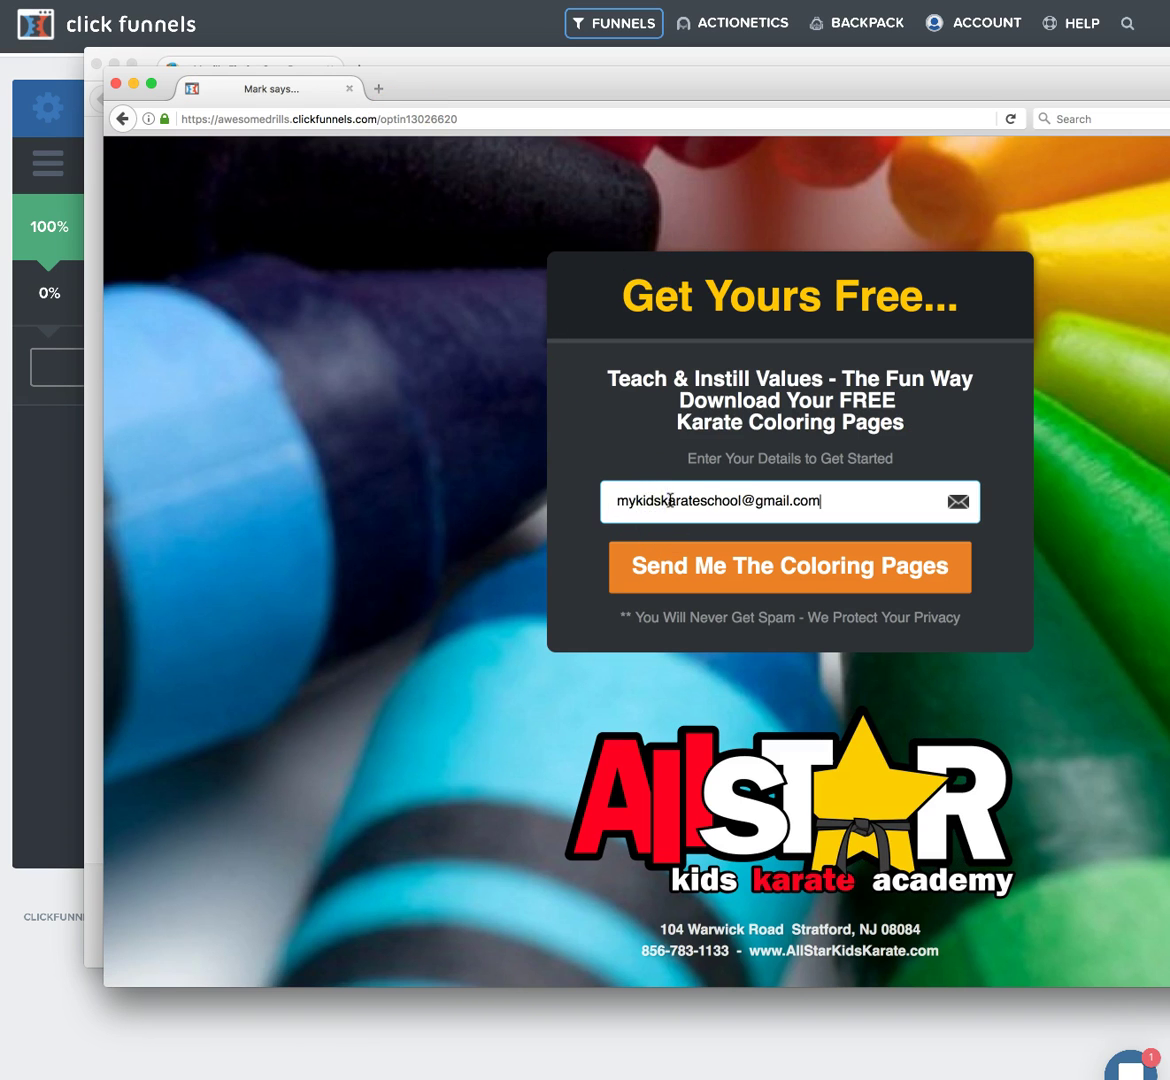
left_click(709, 499)
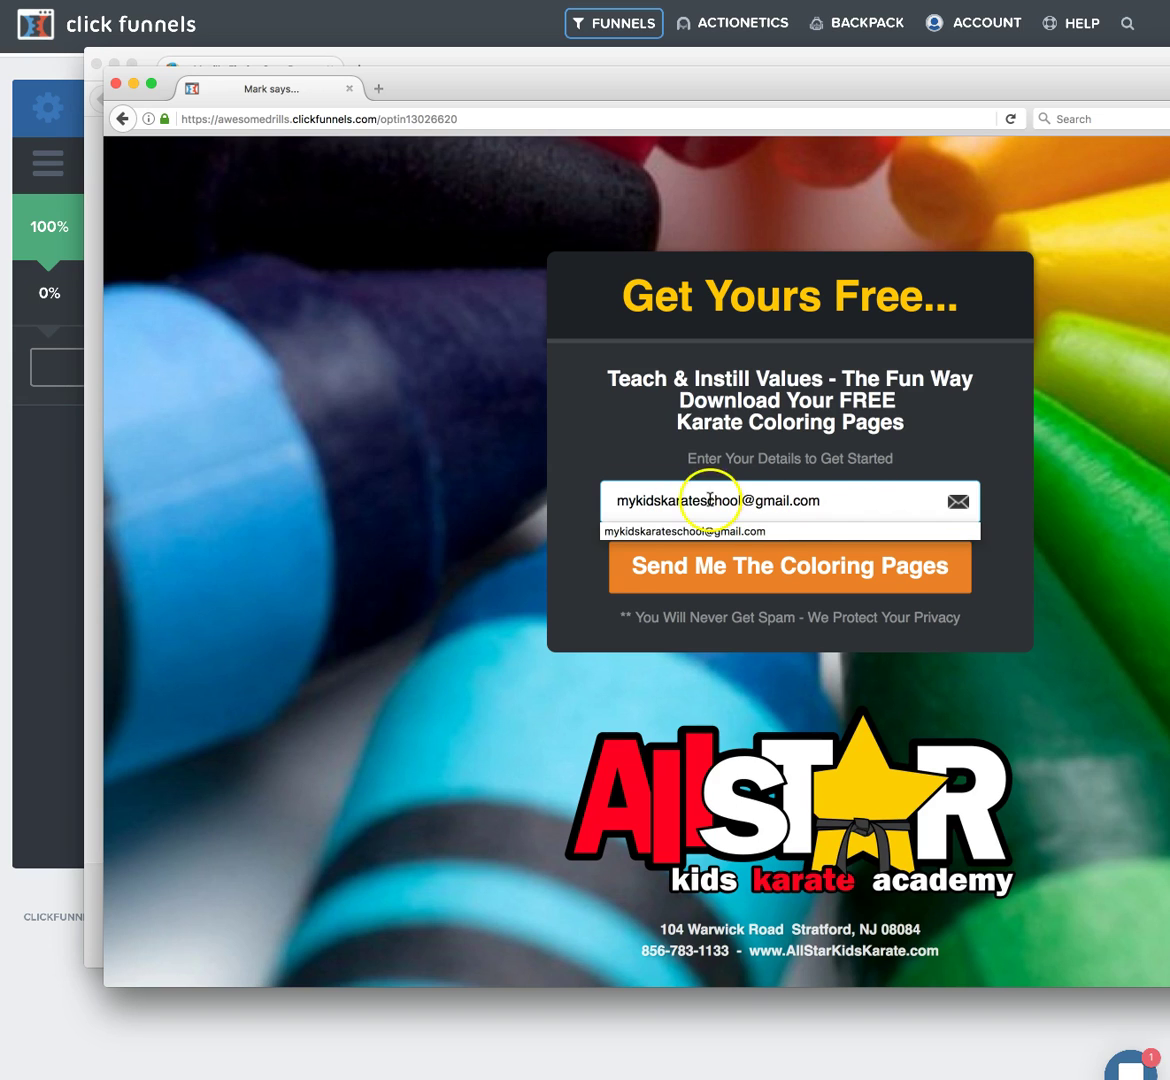
left_click(833, 499)
left_click(833, 499)
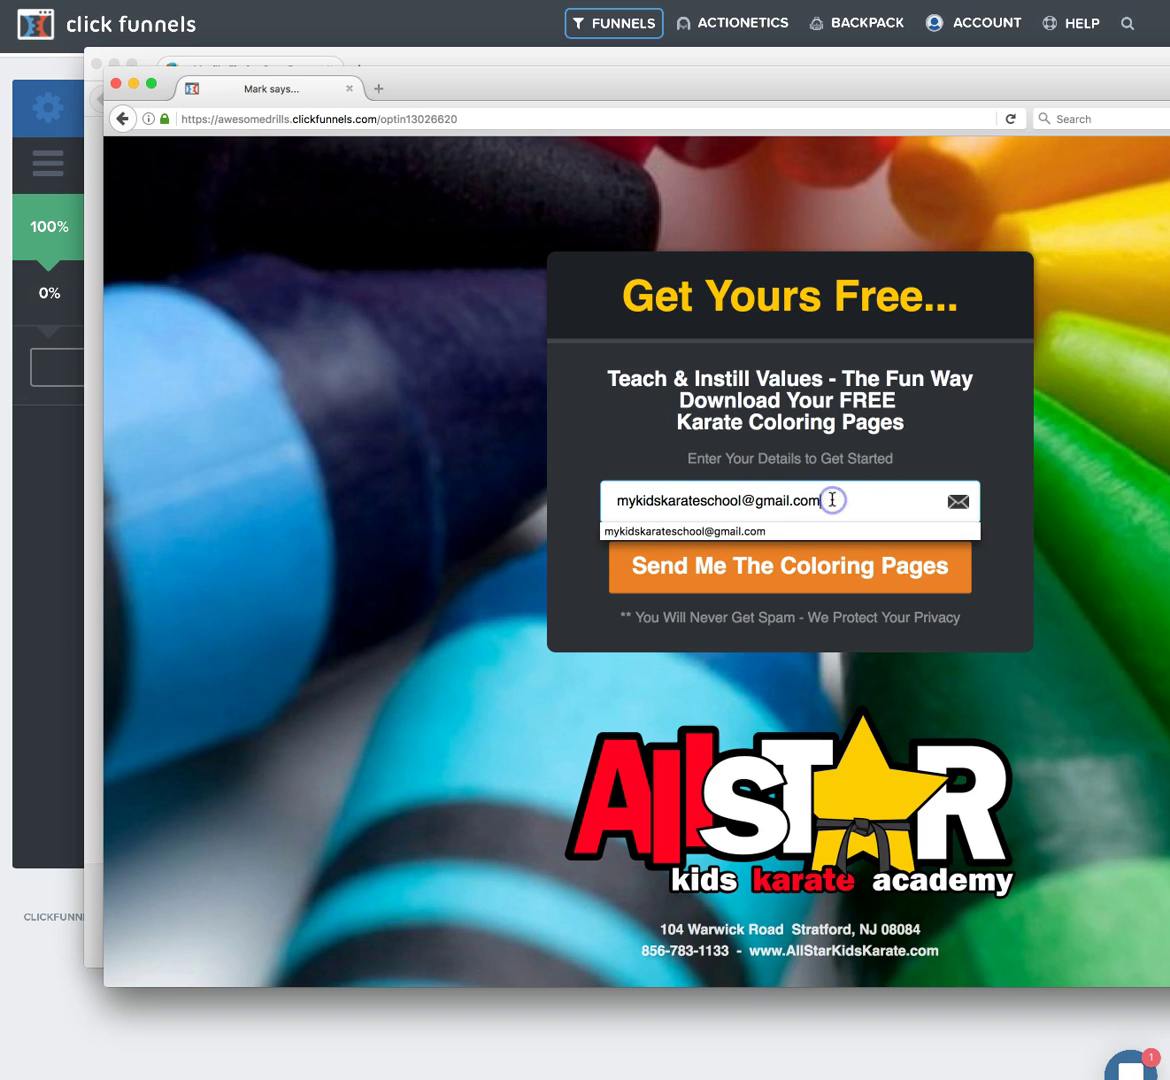
left_click(699, 531)
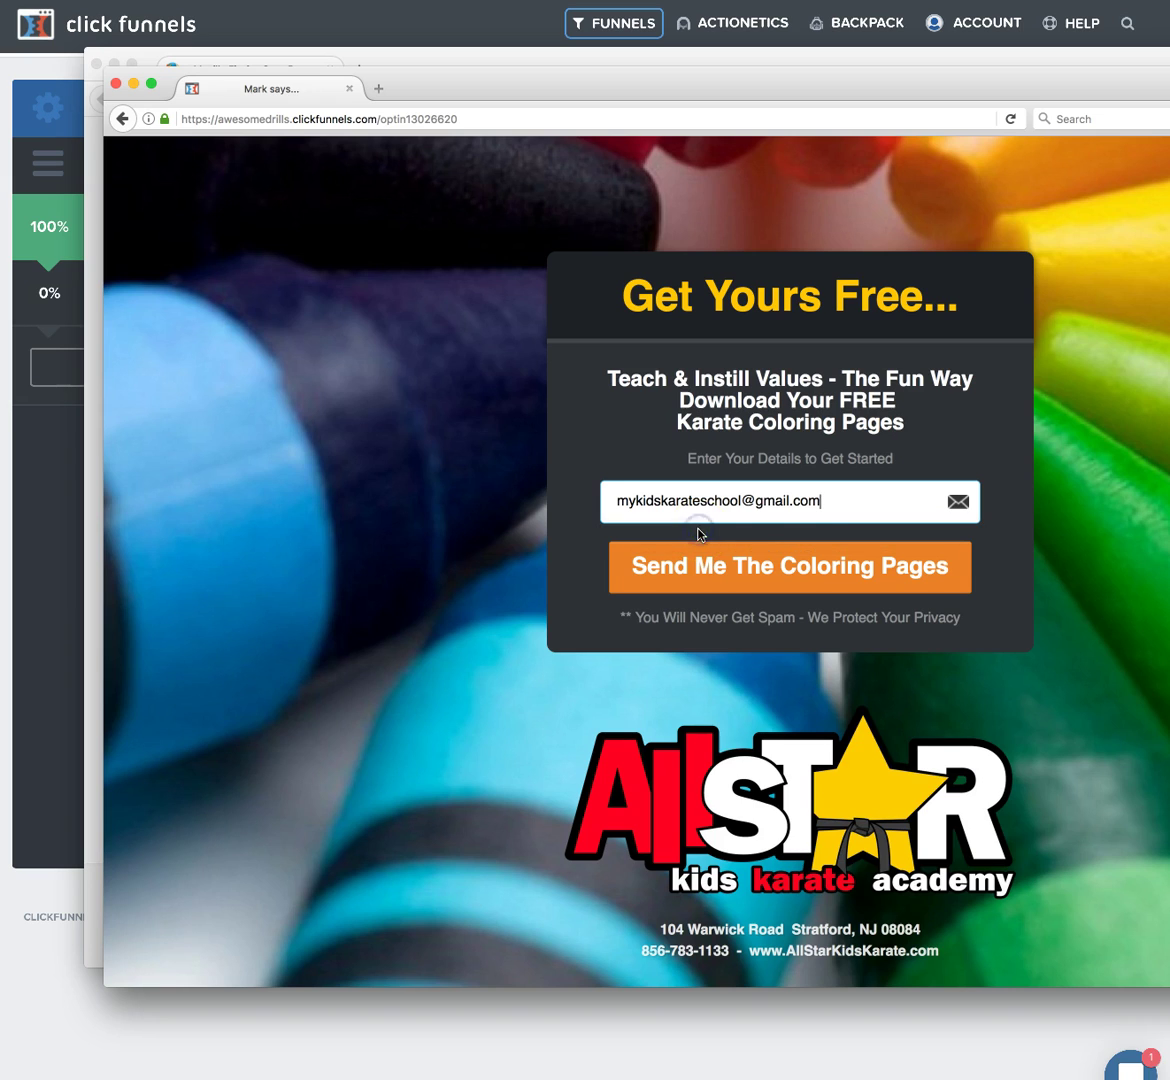
left_click(739, 570)
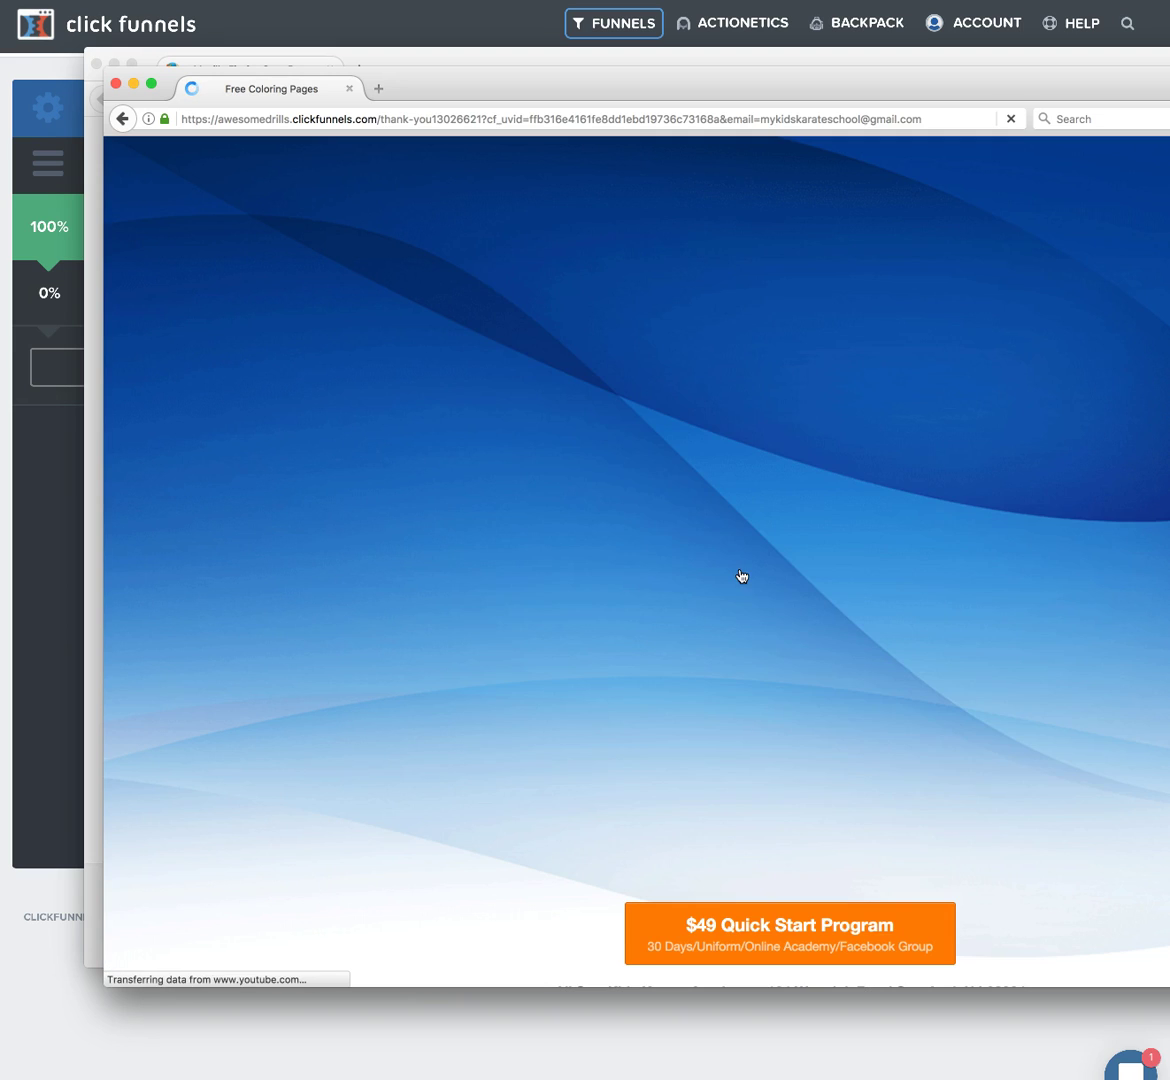
Step: Play and pause the thank-you page video, then close the window
left_click(820, 563)
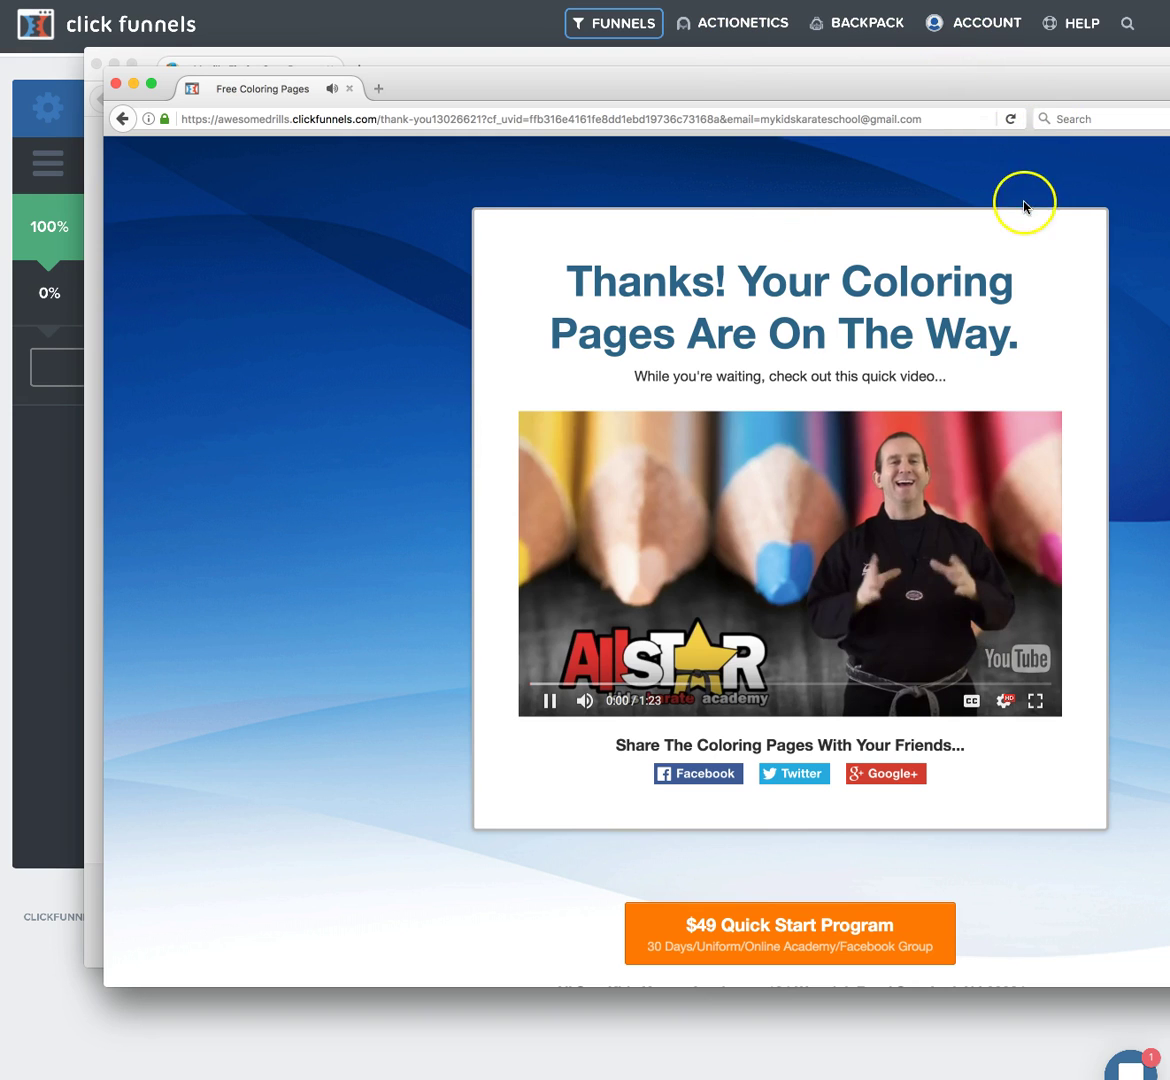
left_click_drag(801, 80, 631, 88)
left_click(378, 708)
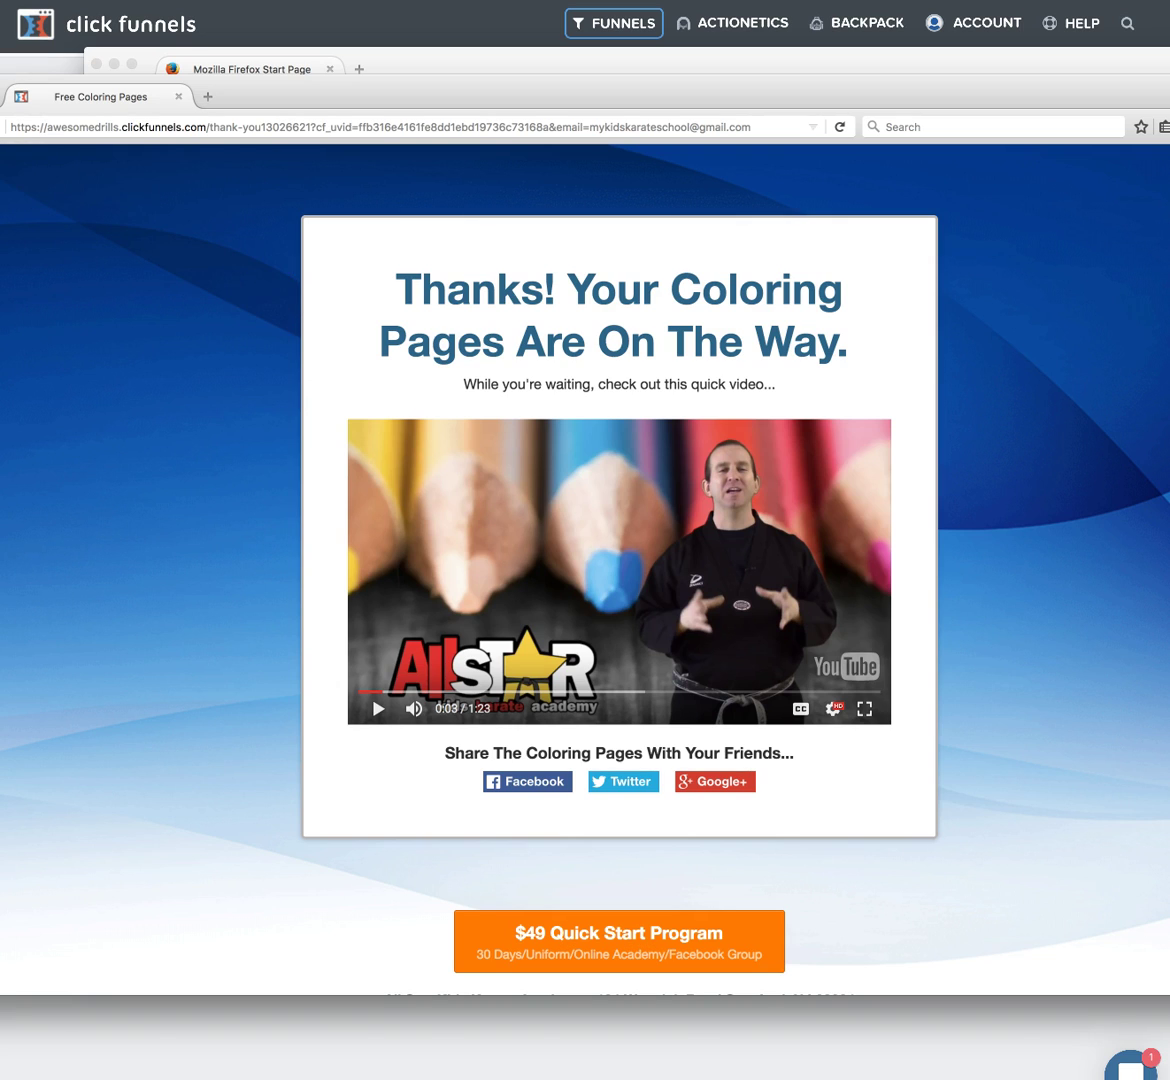
key("super+w")
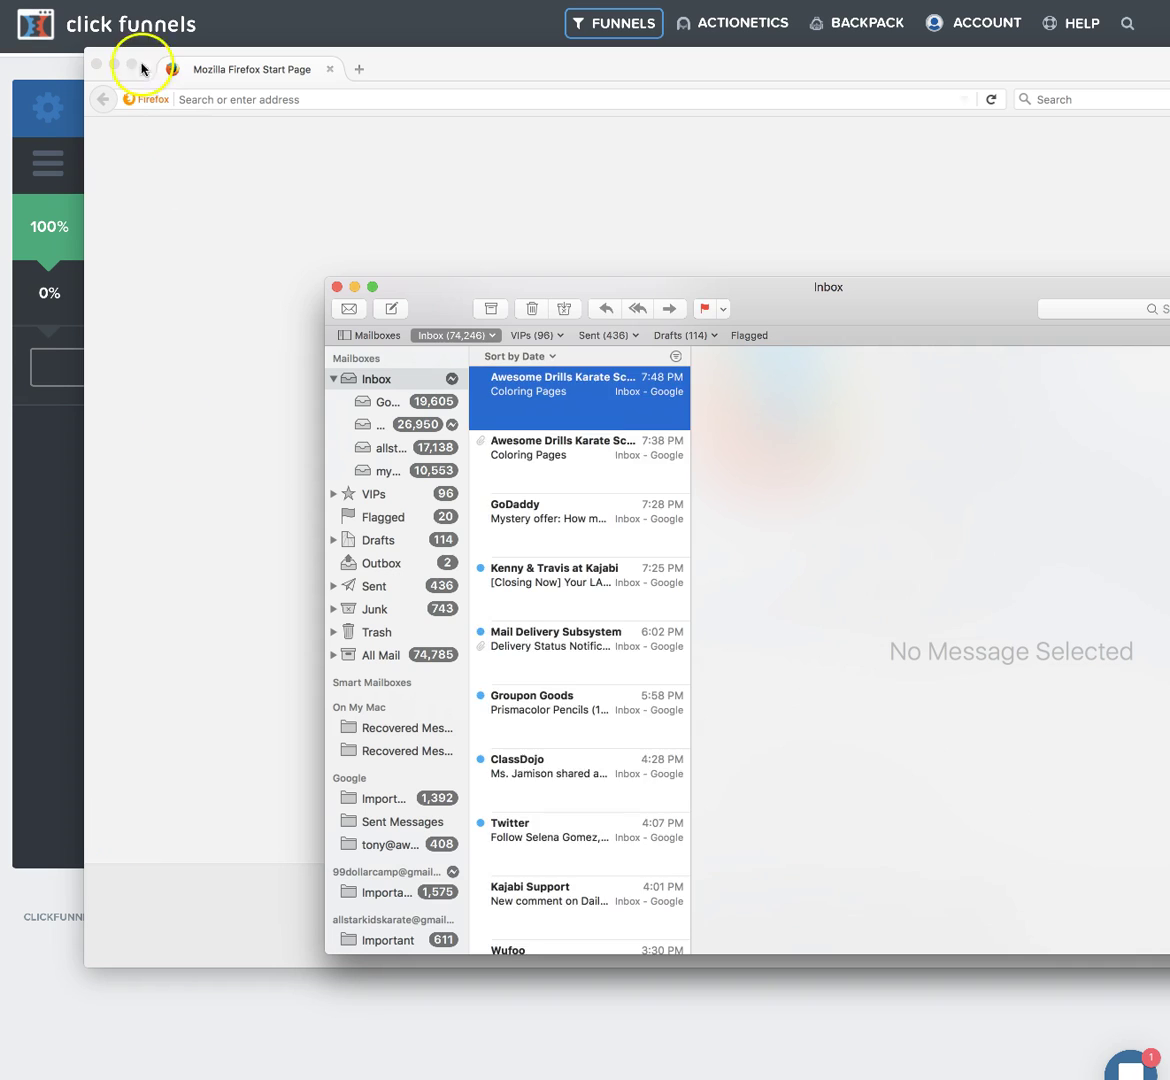
Step: Open the newest Coloring Pages welcome email in Mail and enlarge the window
left_click(96, 64)
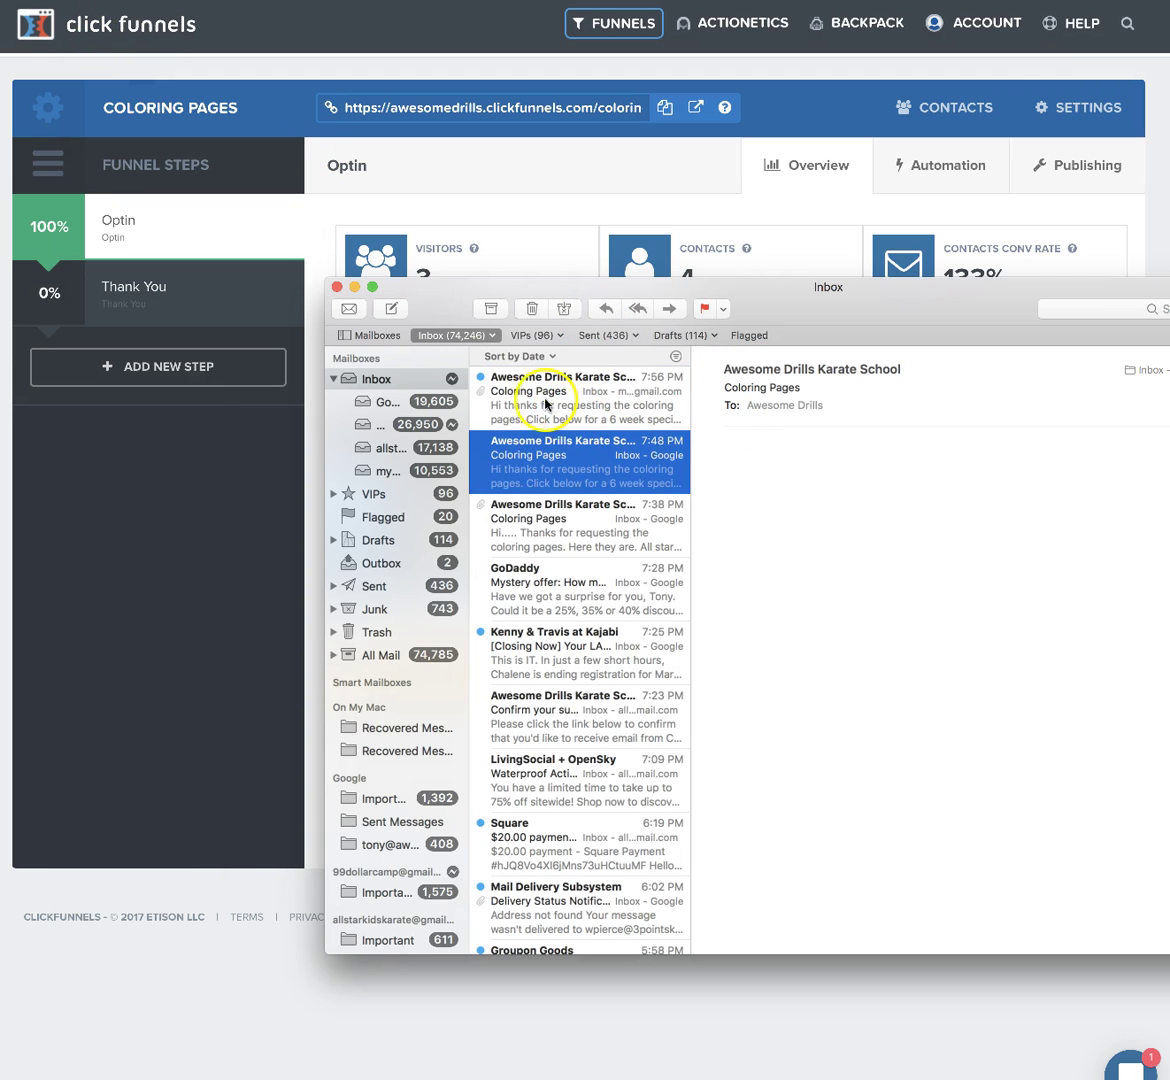
left_click(546, 398)
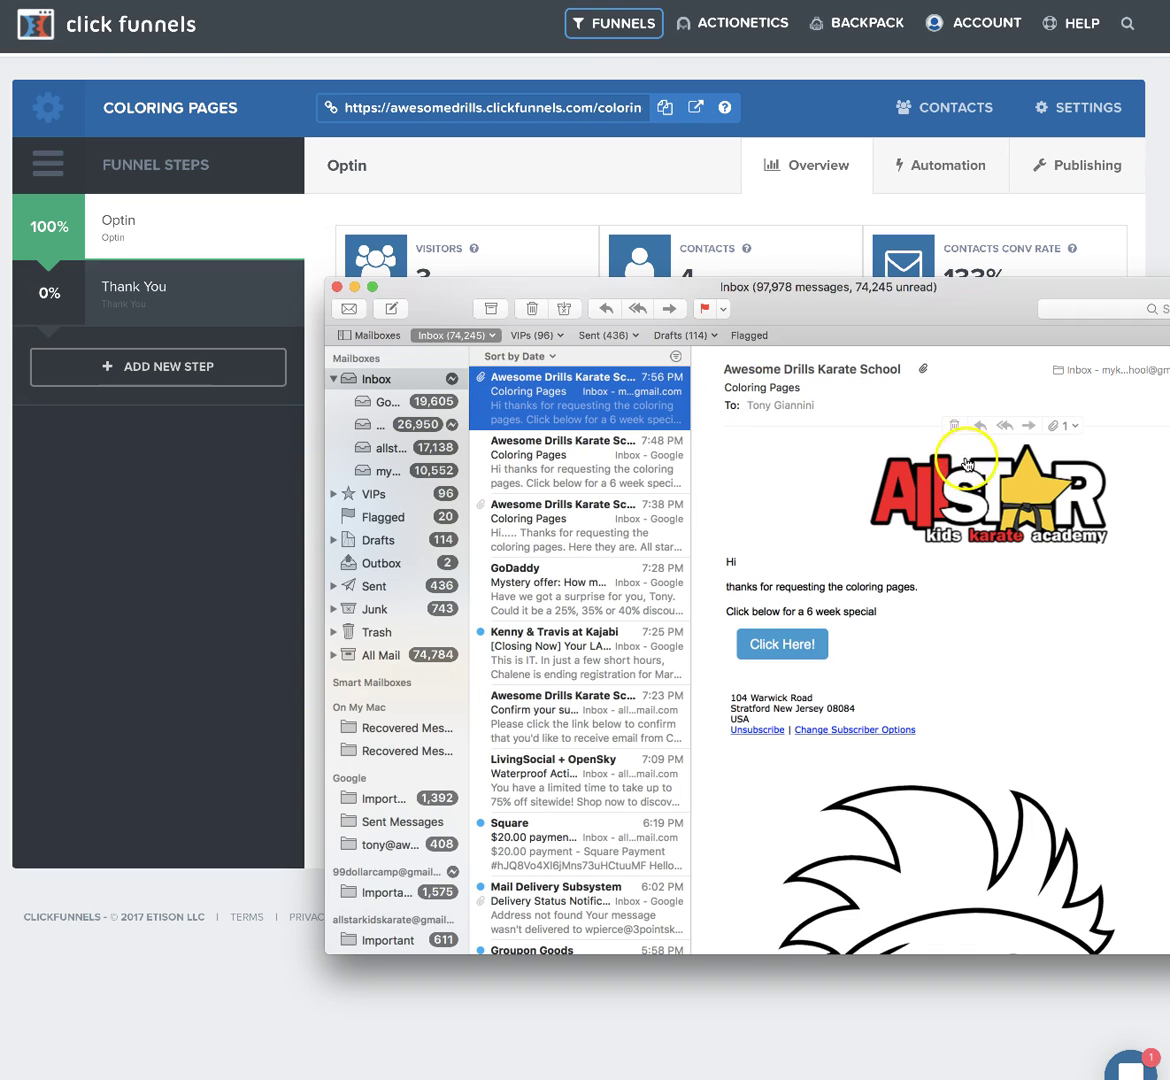
scroll(966, 509, "down", 5)
scroll(966, 515, "down", 3)
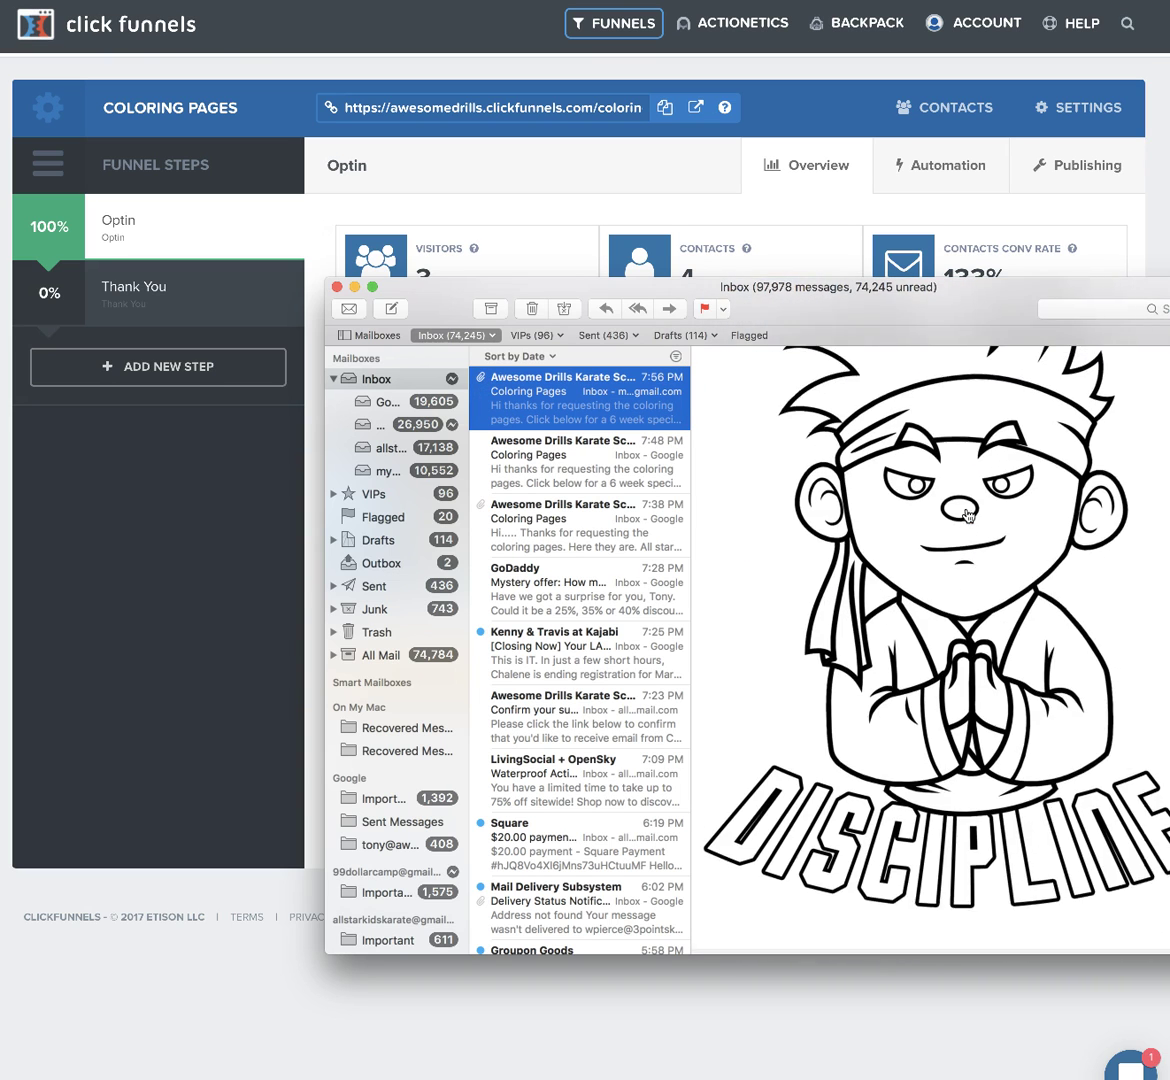
scroll(960, 560, "up", 8)
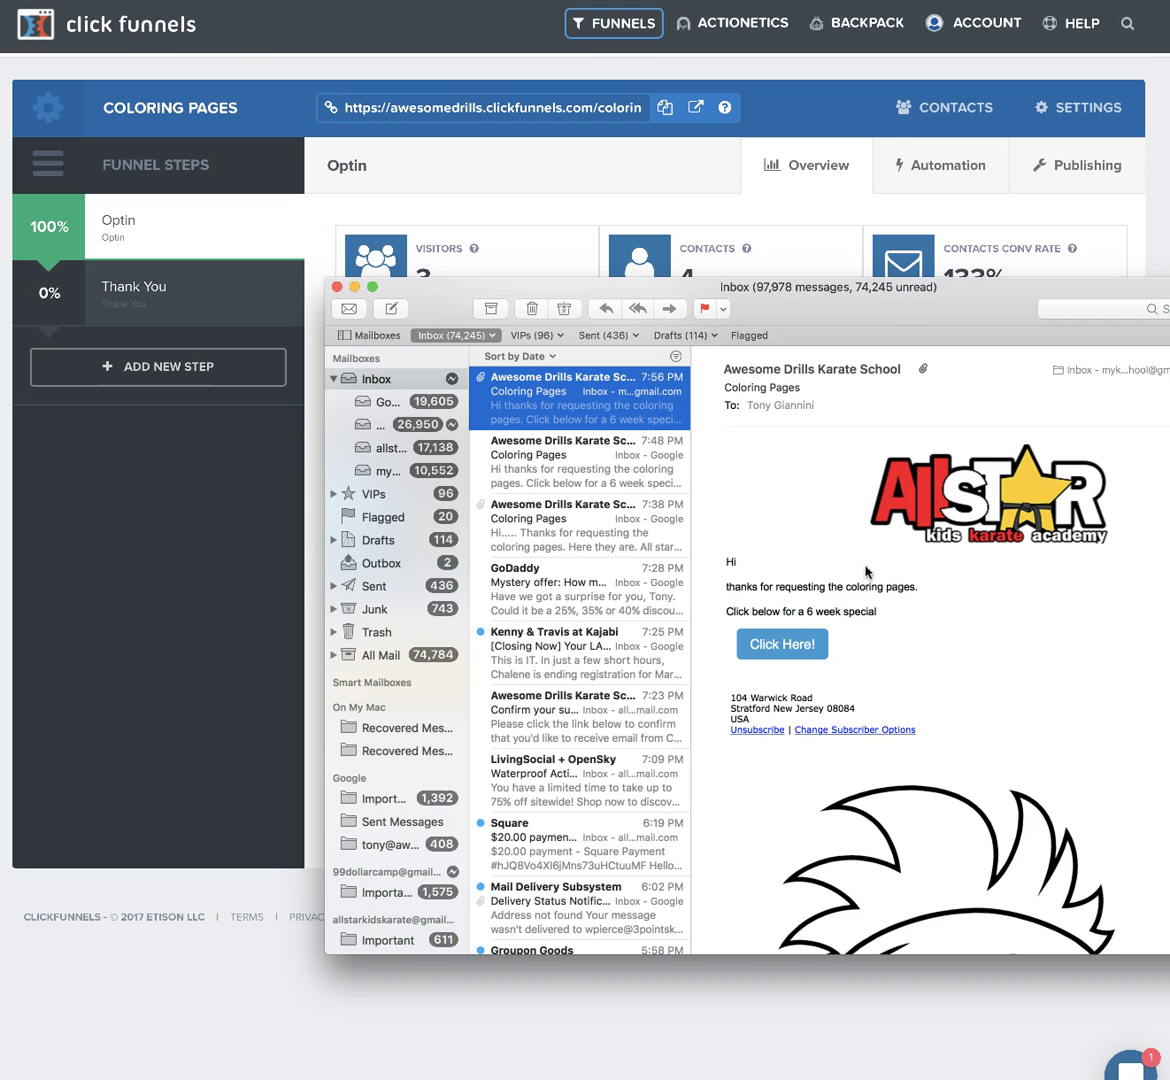
double_click(830, 306)
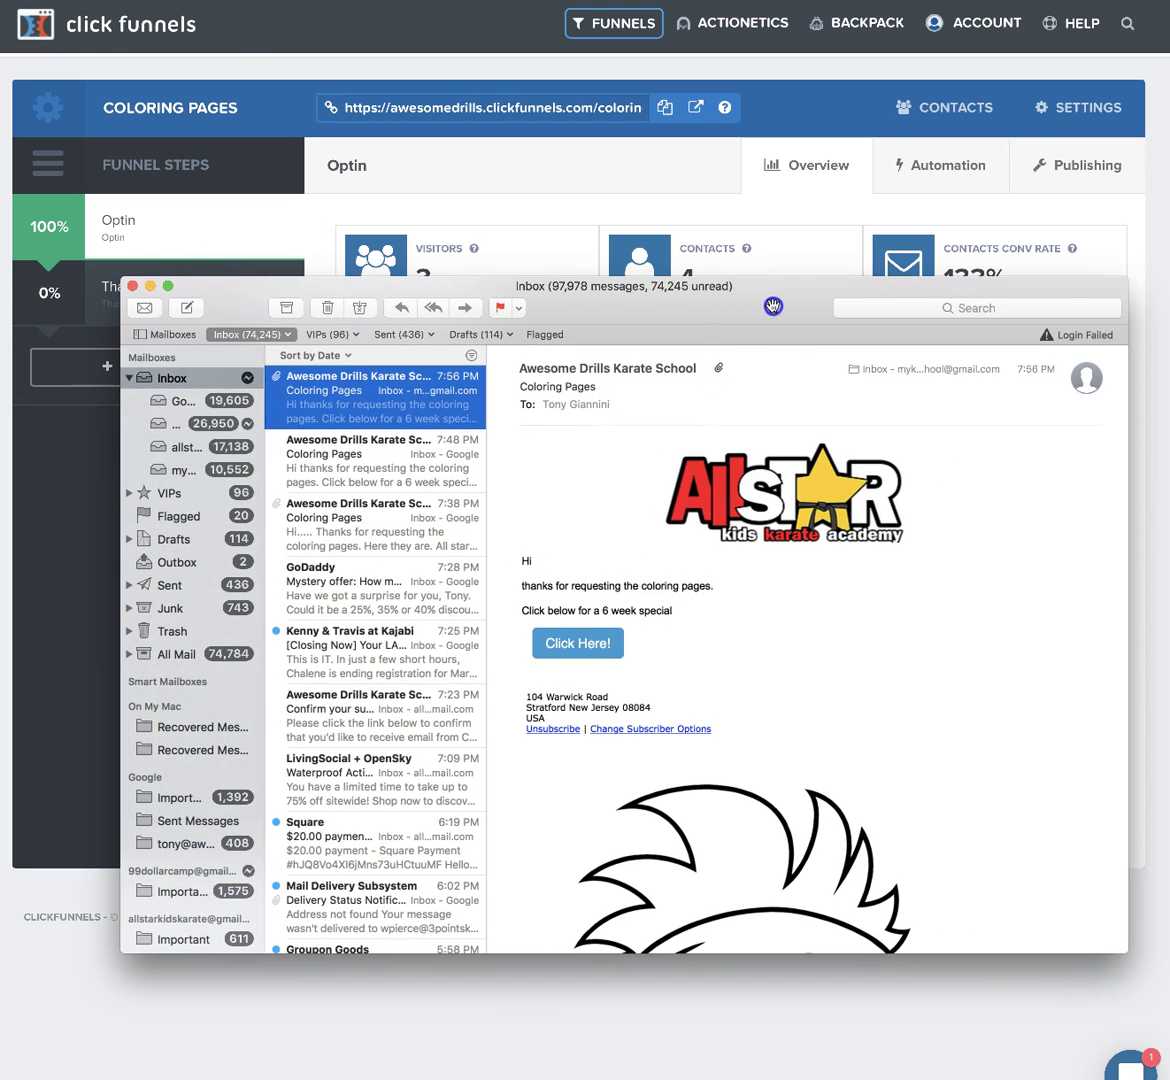
Step: Confirm the JOHNNY-Discipline.pdf attachment, cancel saving it, and close Mail
left_click(760, 370)
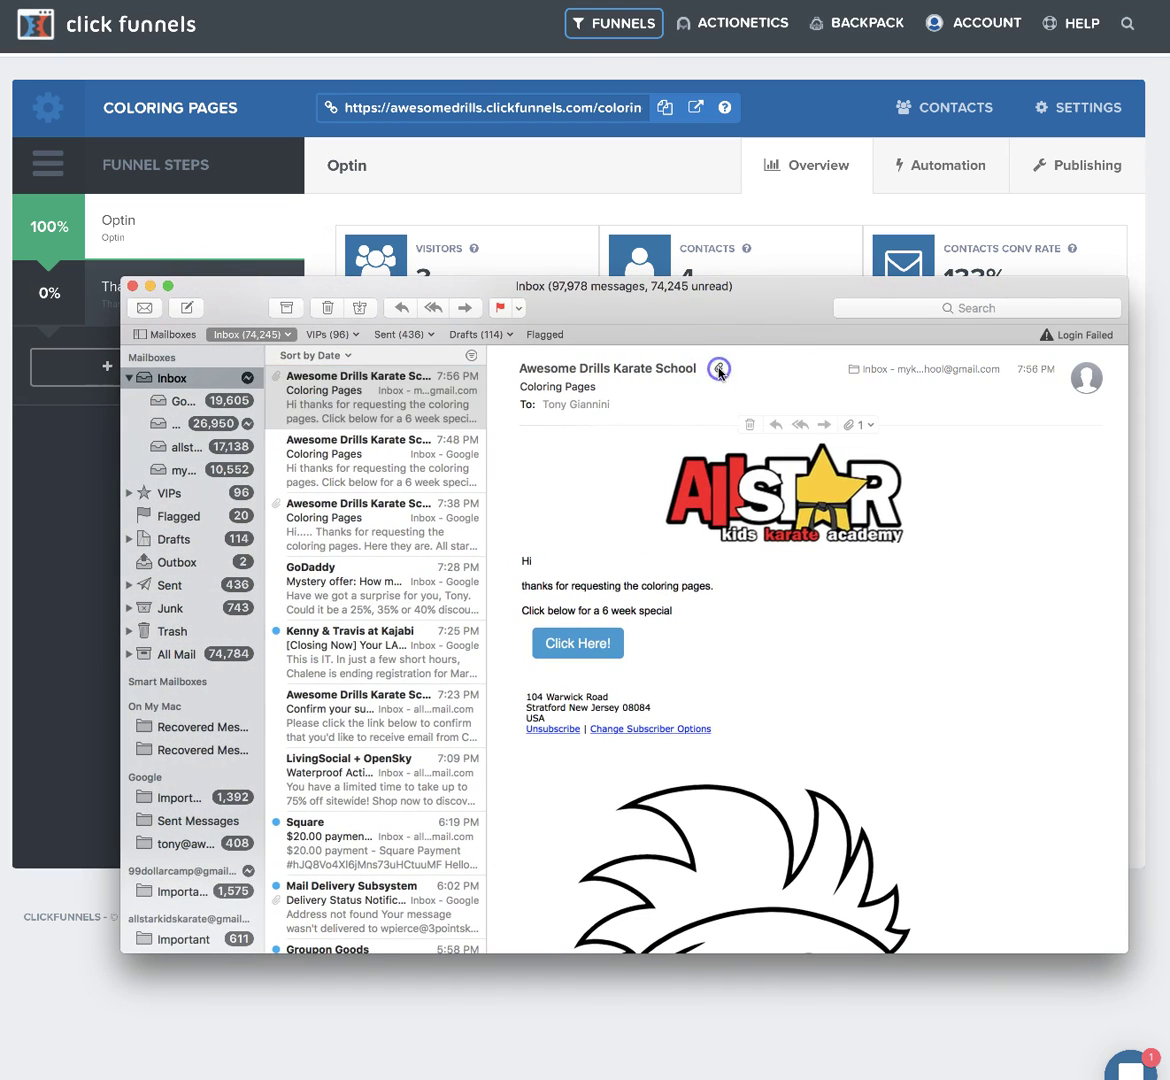
left_click(853, 423)
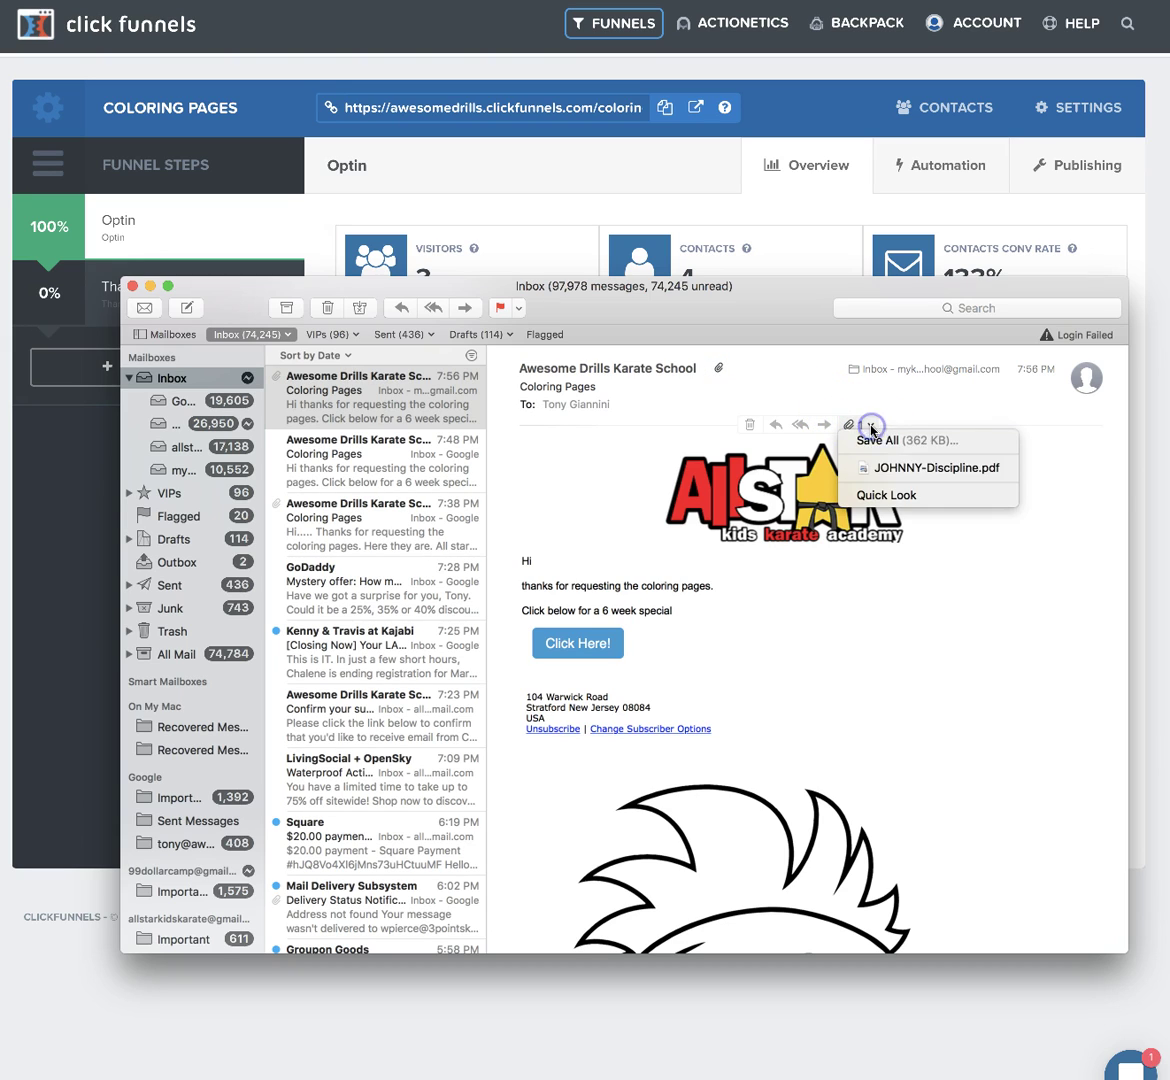
left_click(945, 470)
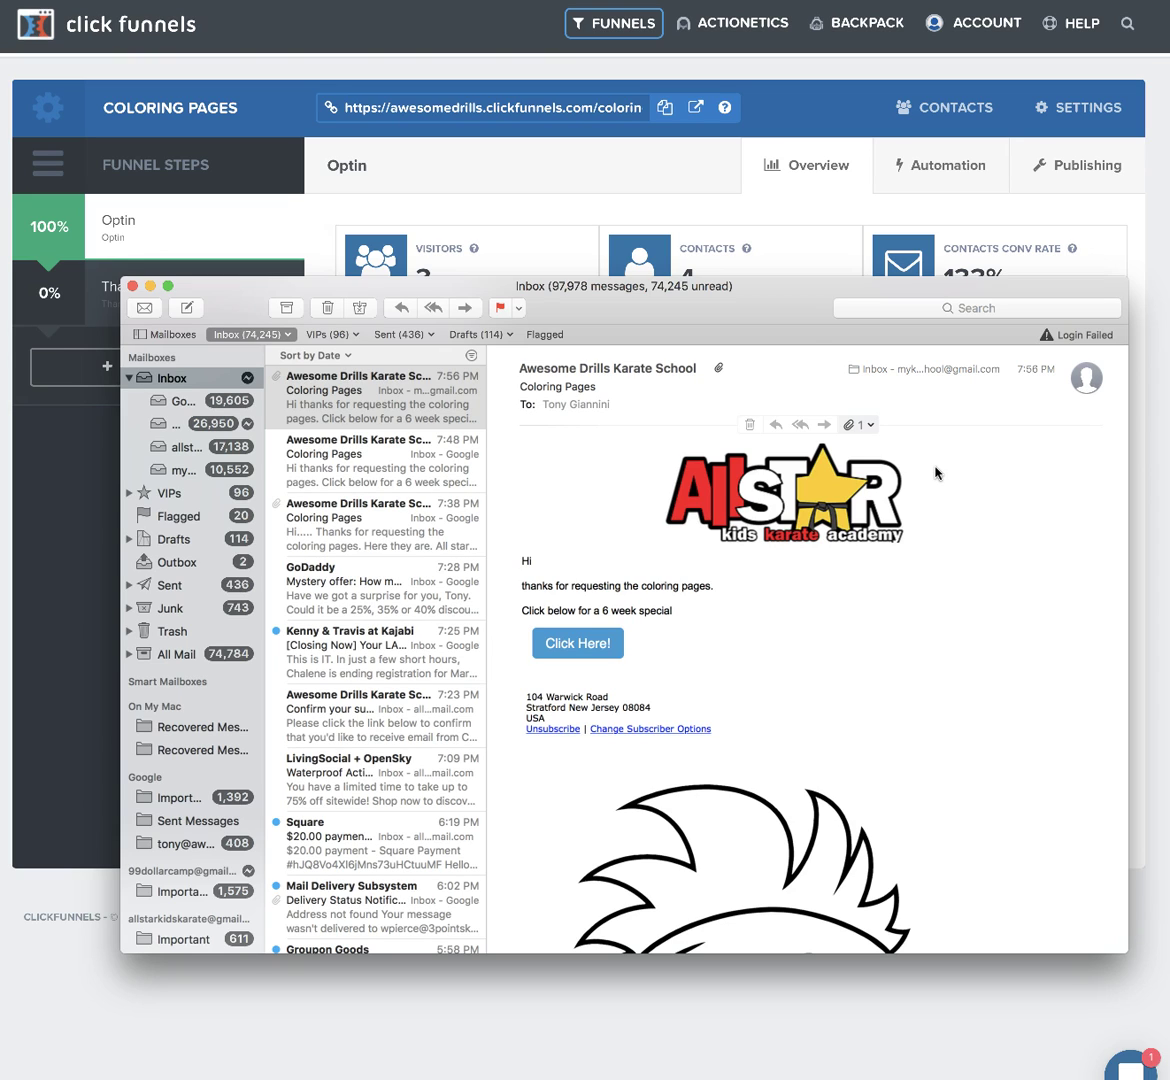
left_click_drag(530, 378, 672, 397)
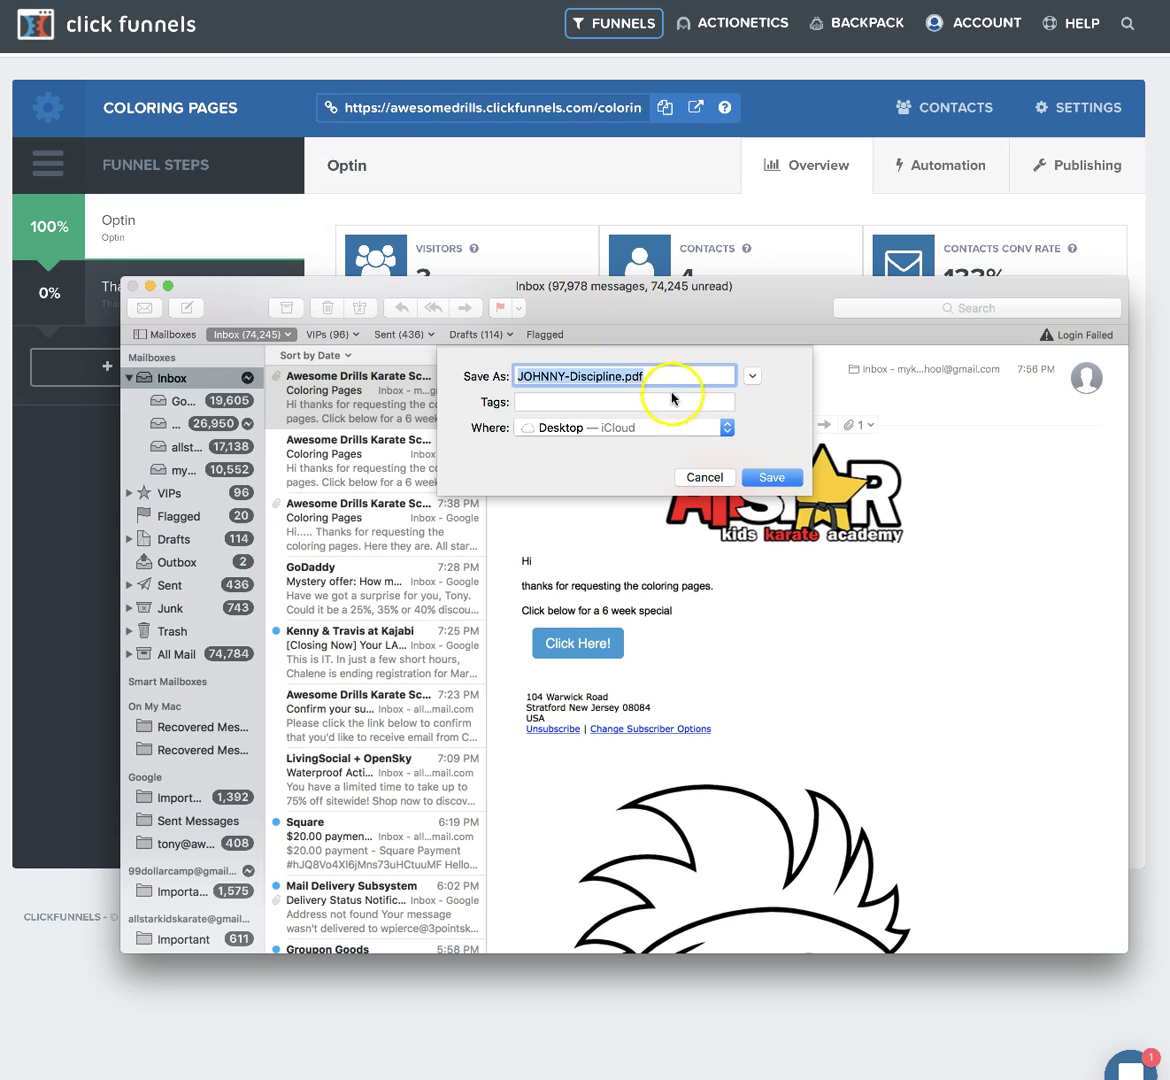
left_click(704, 477)
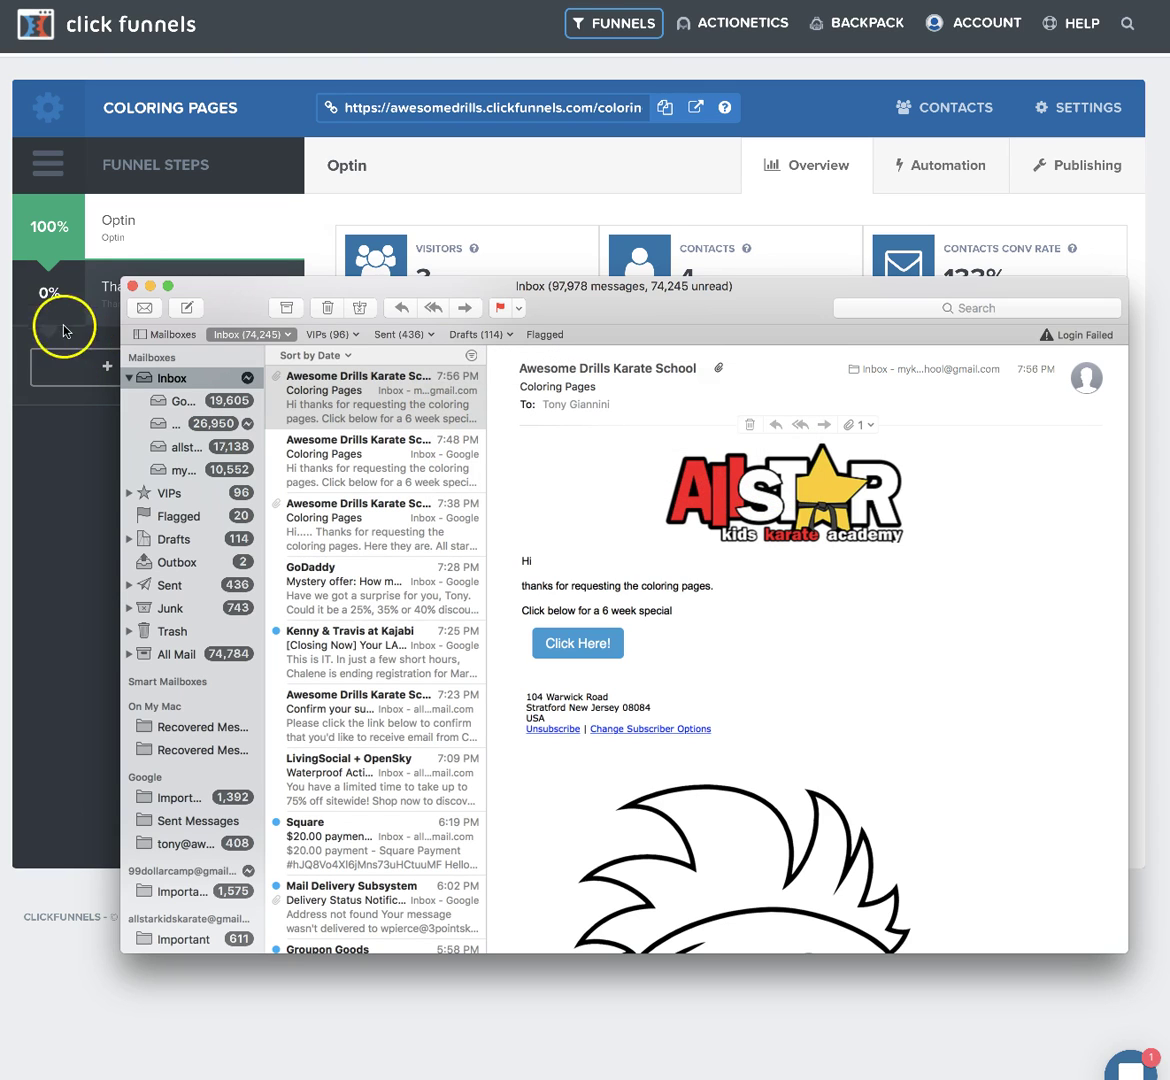
left_click(131, 288)
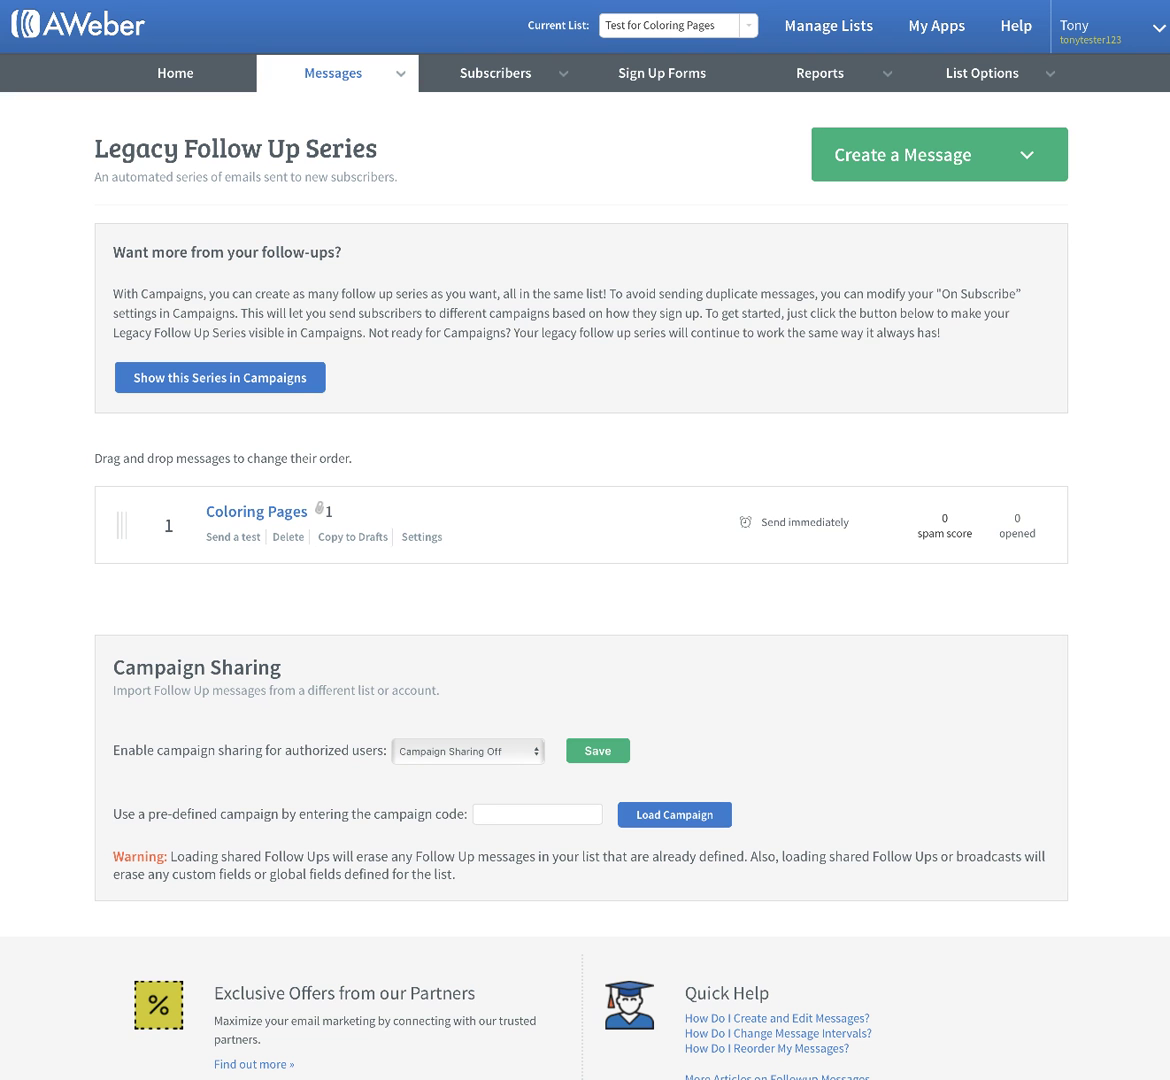
Step: Check the new subscriber on Test for Coloring Pages and the Legacy Follow Up Series open rate
mouse_move(347, 73)
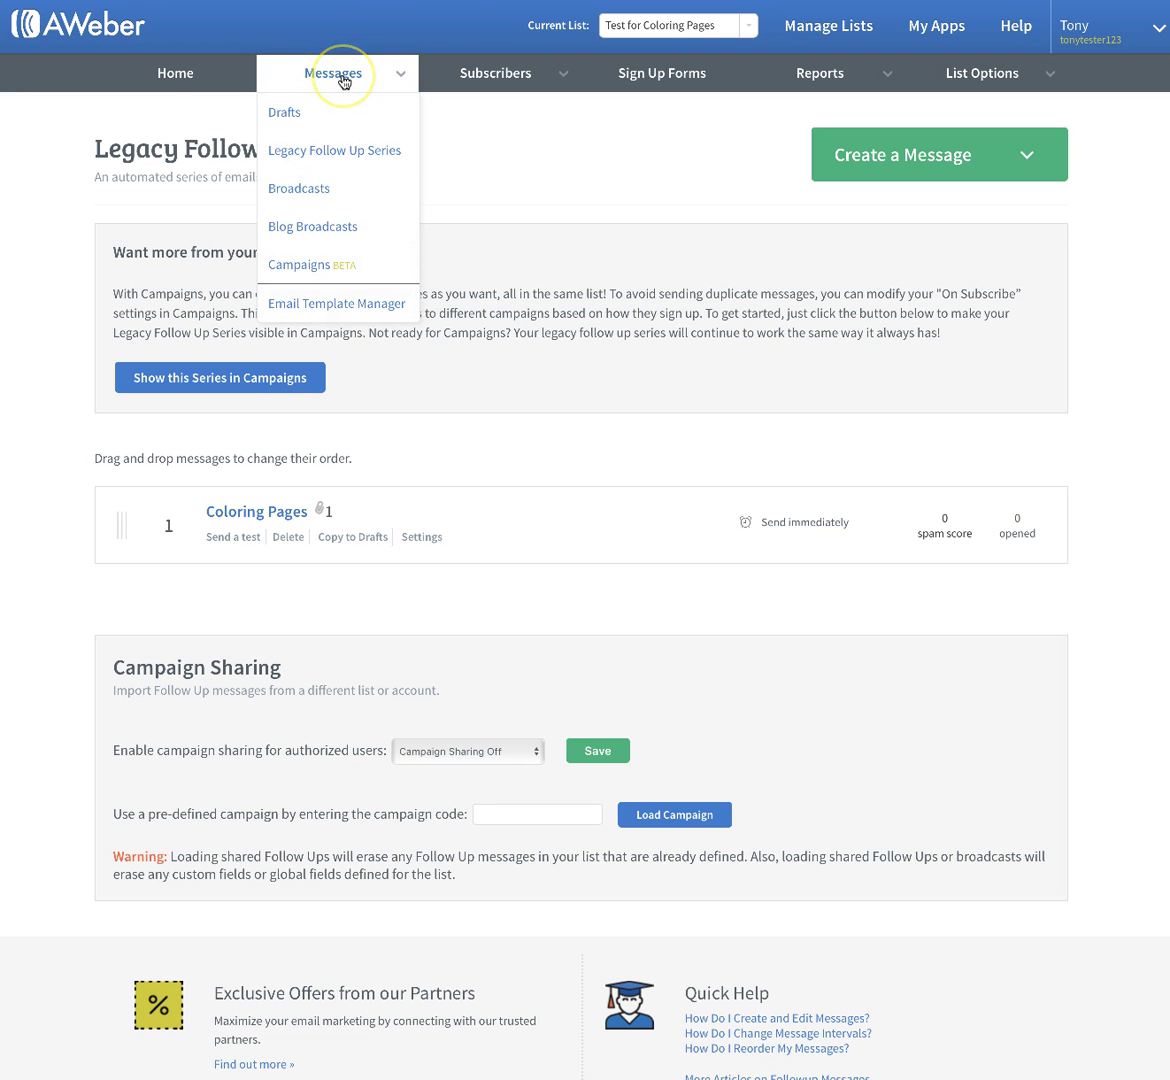
left_click(515, 78)
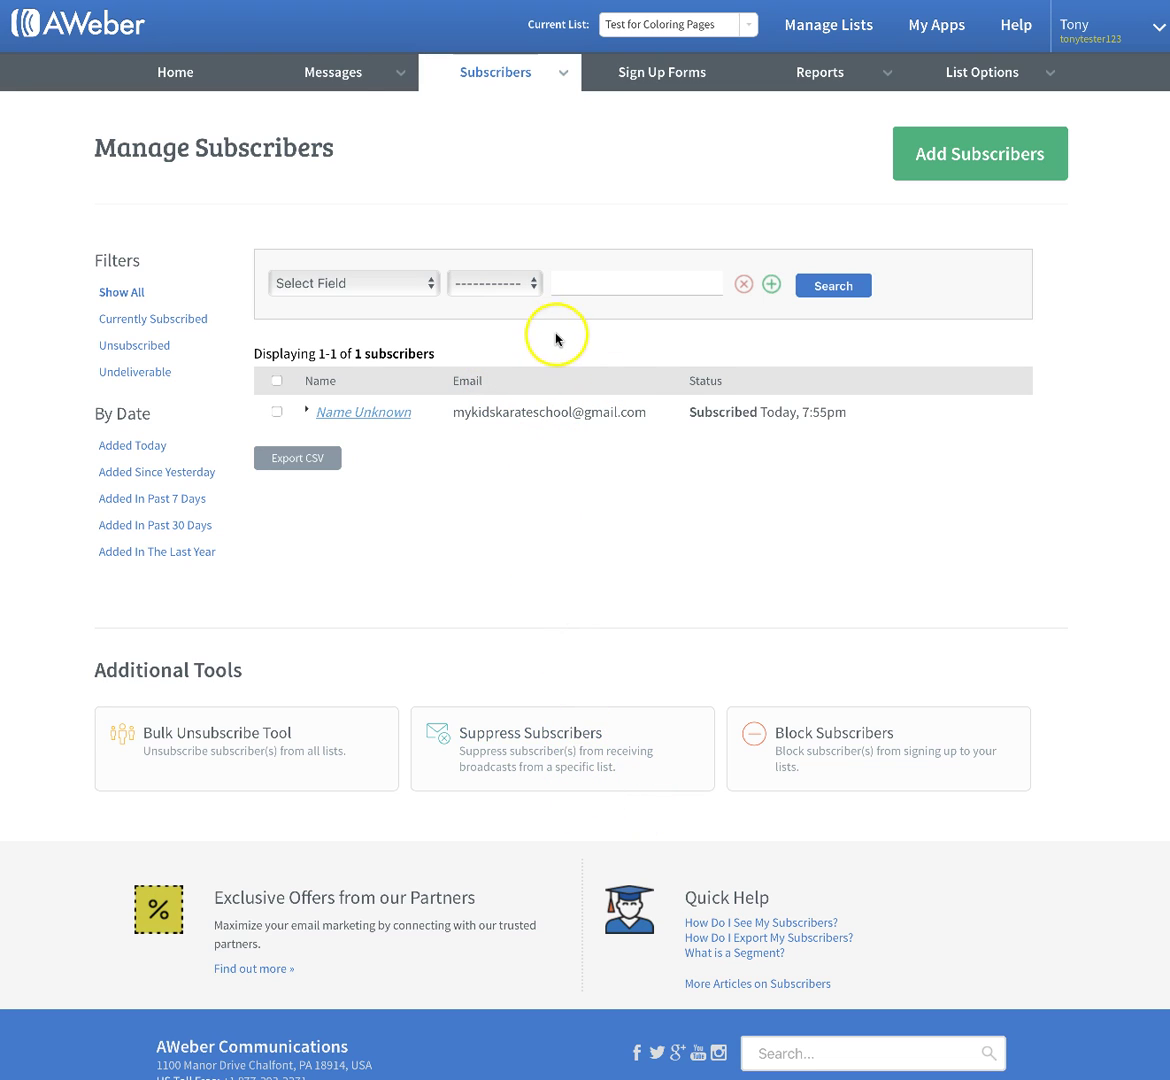
mouse_move(346, 79)
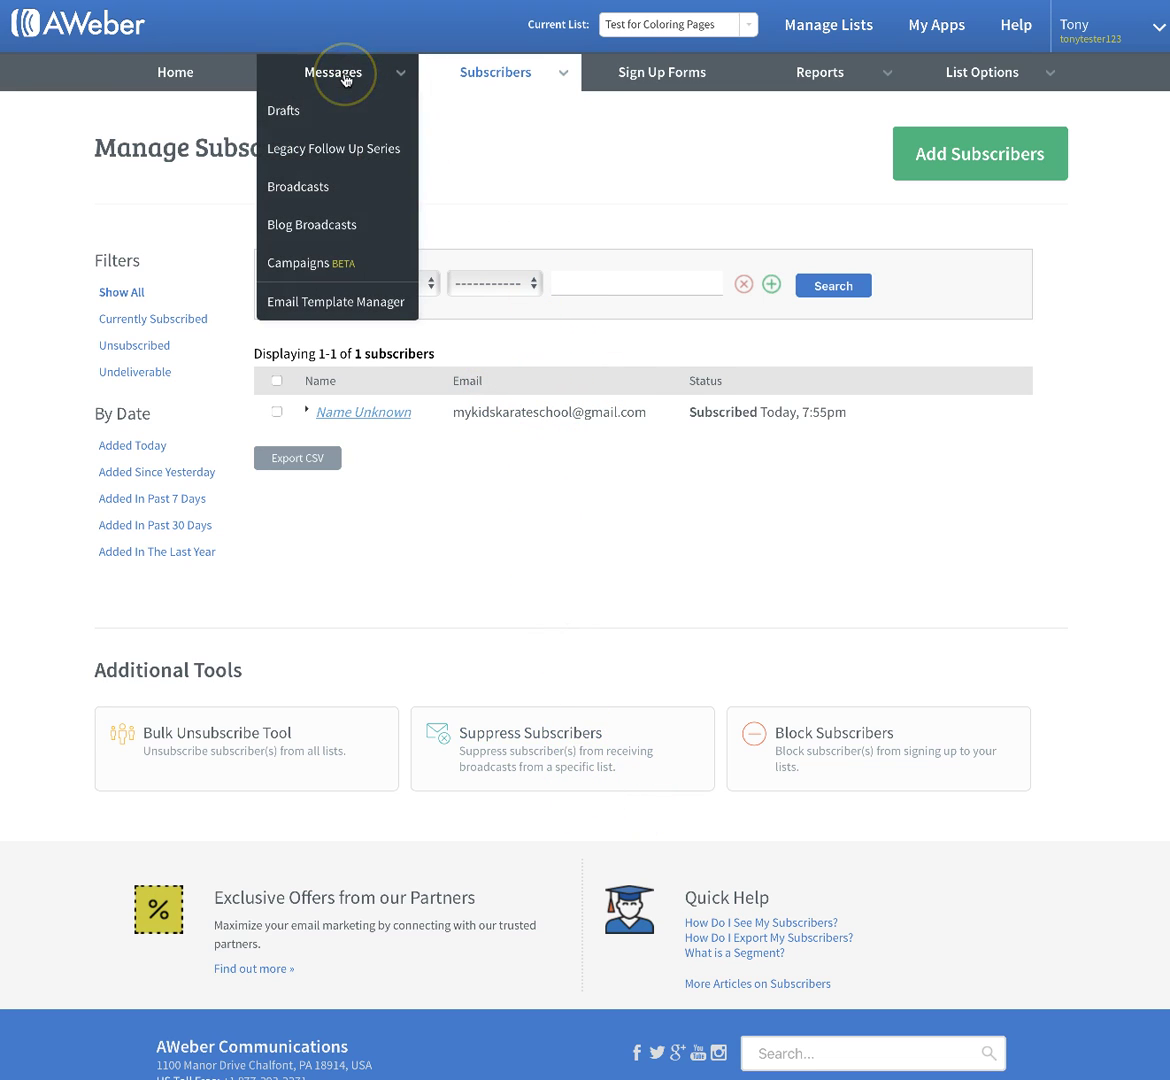
left_click(346, 150)
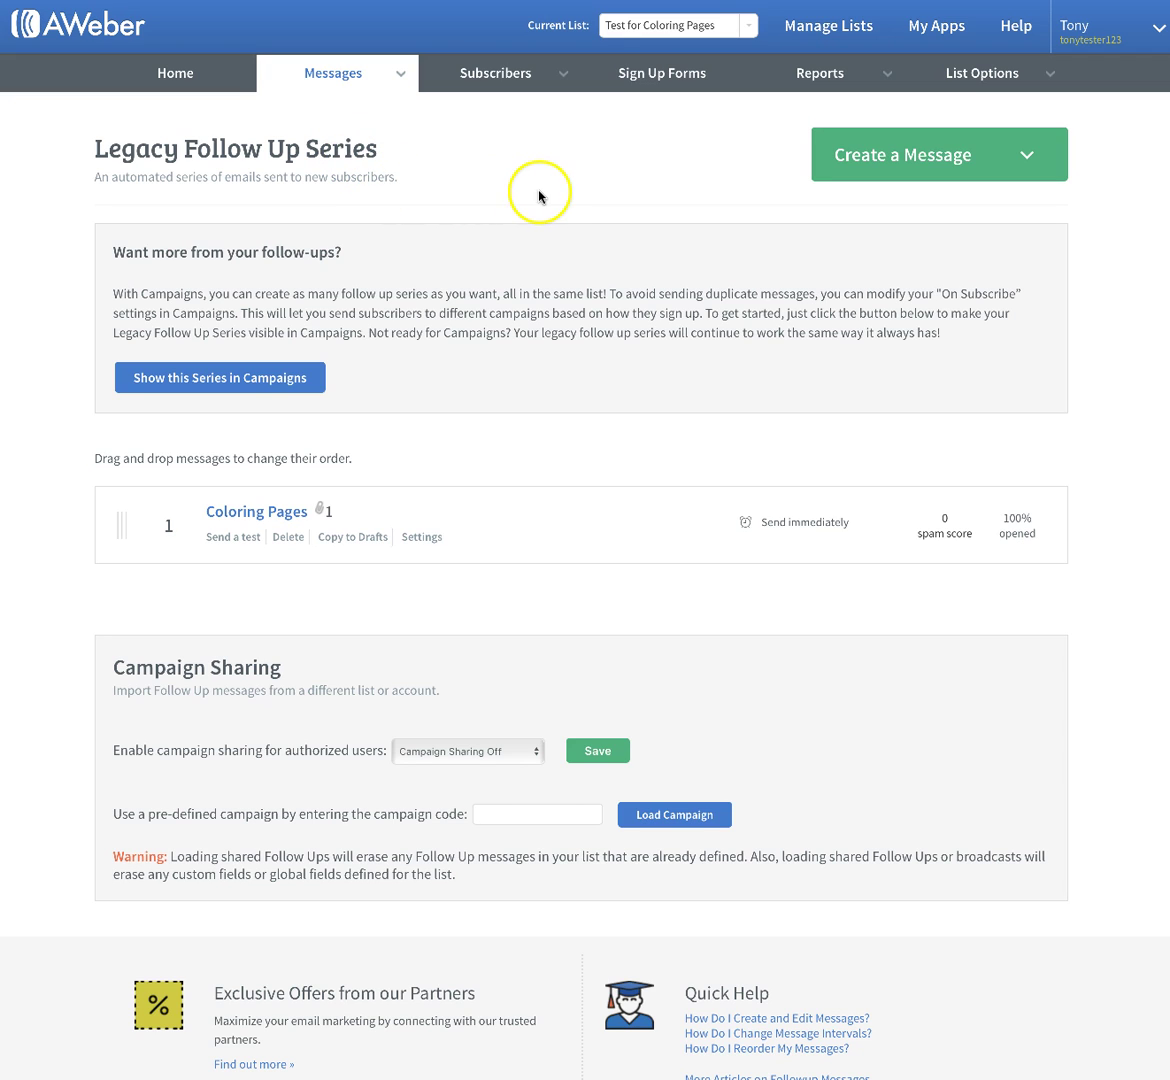
left_click(900, 157)
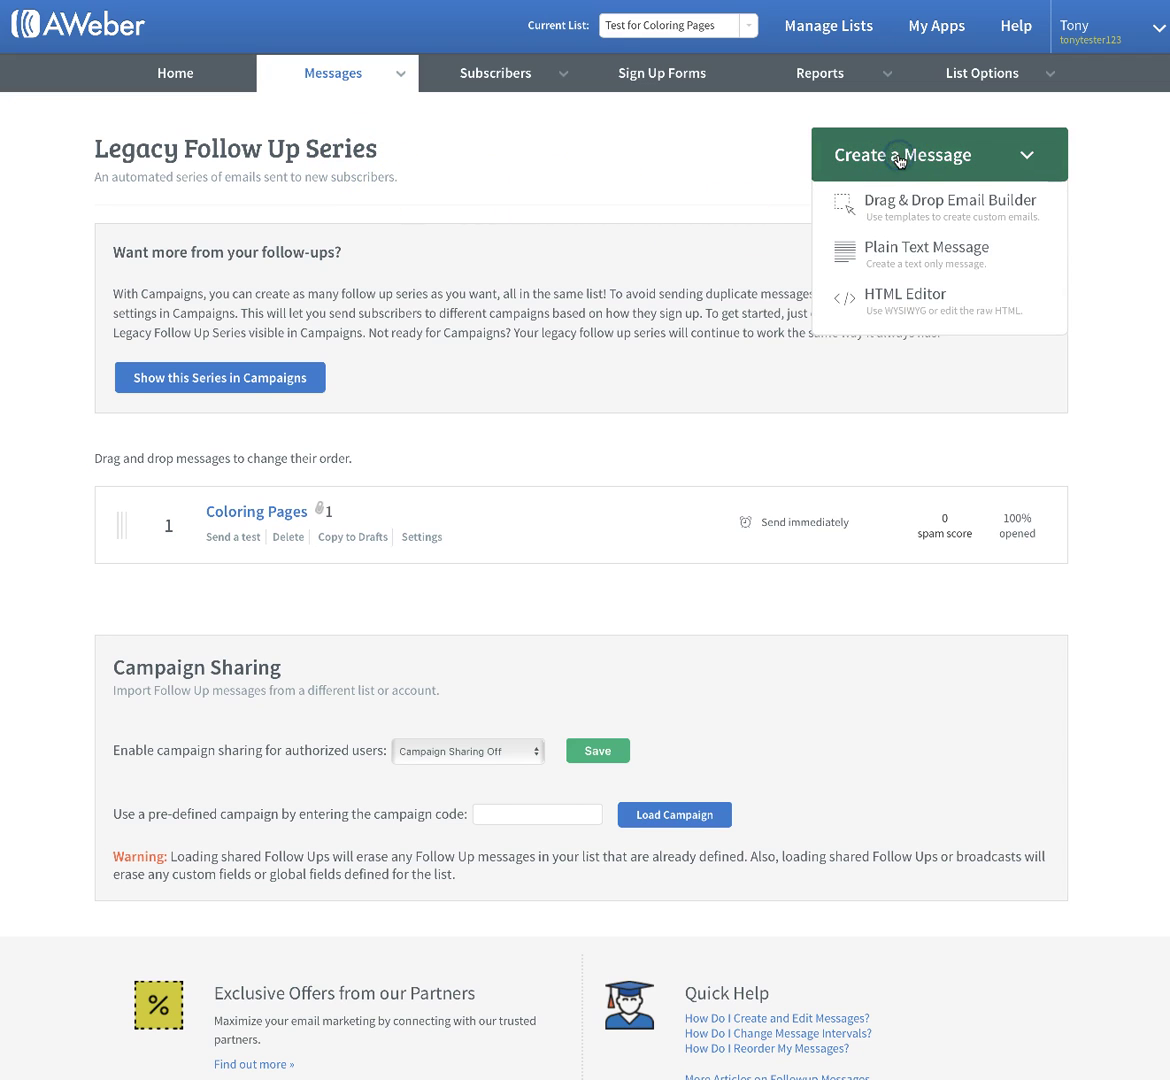